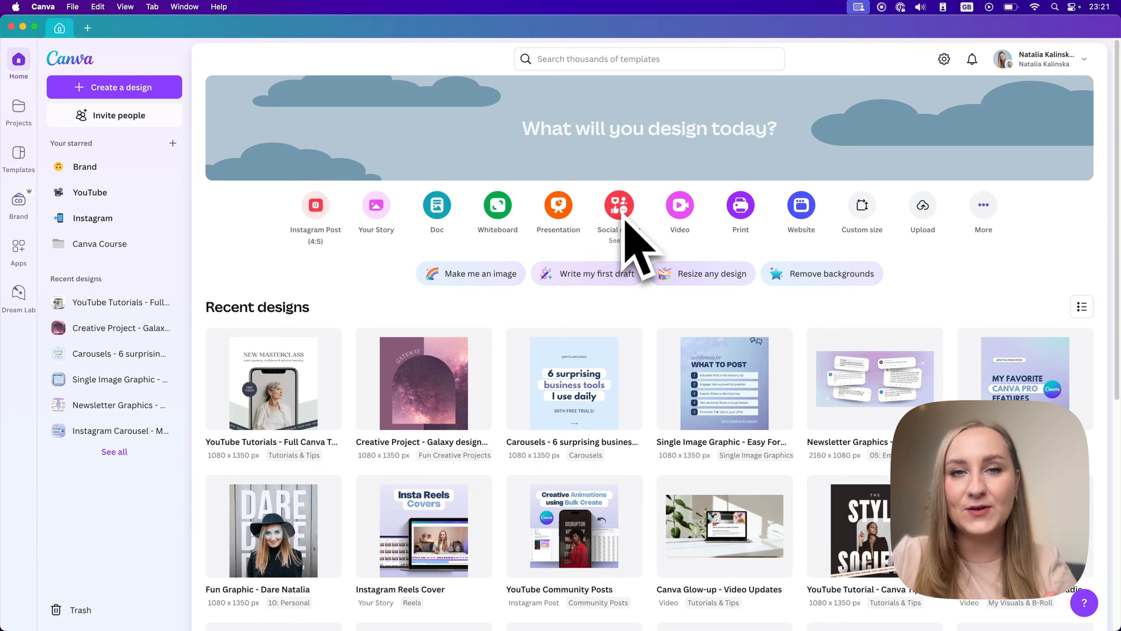
Search the Canva templates for "yoga instagram post".
left_click(584, 57)
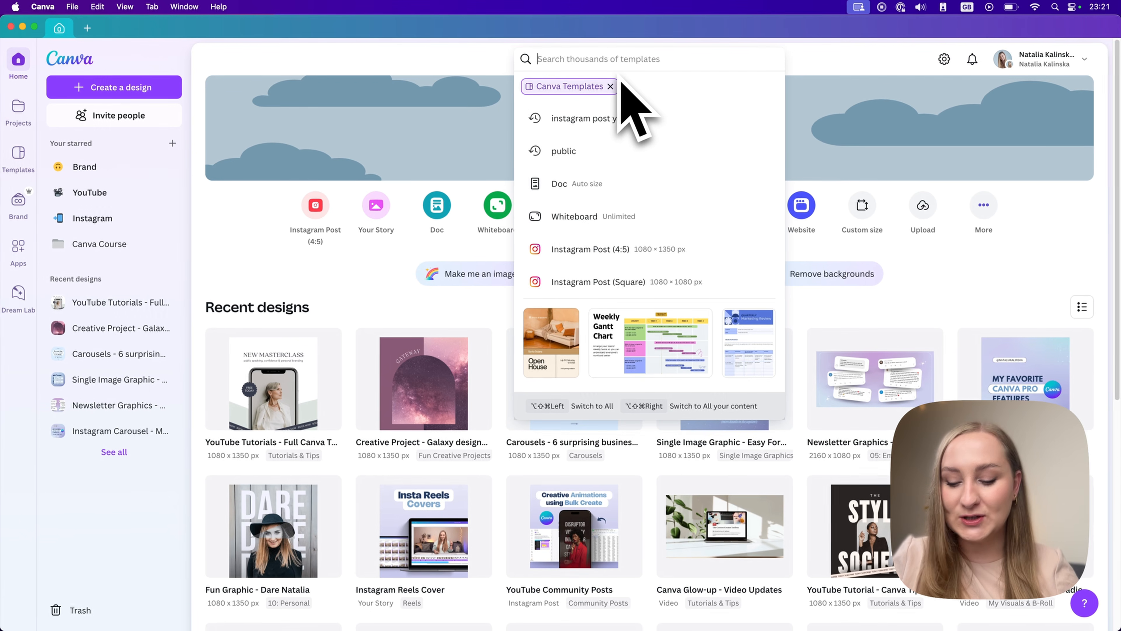
type("yoga instagram")
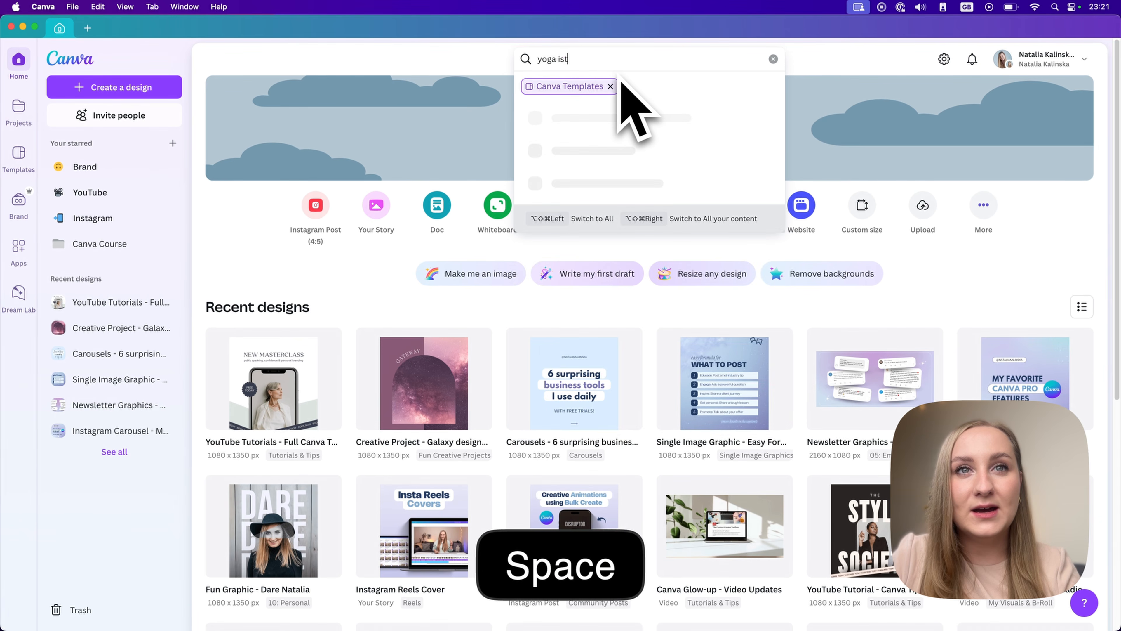
left_click(609, 87)
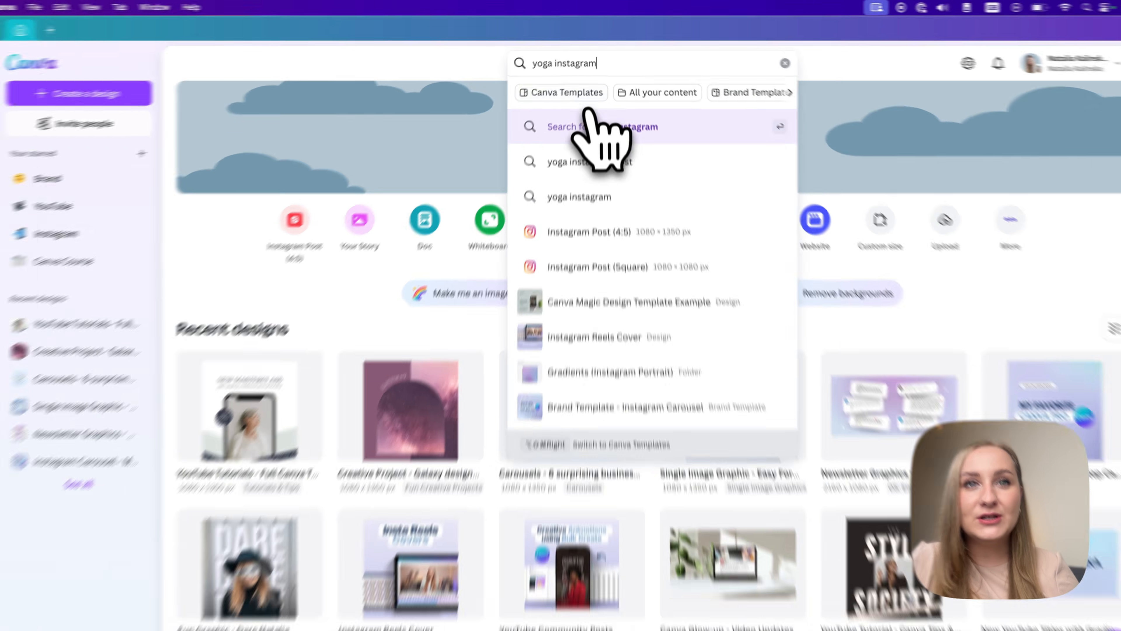
left_click(582, 89)
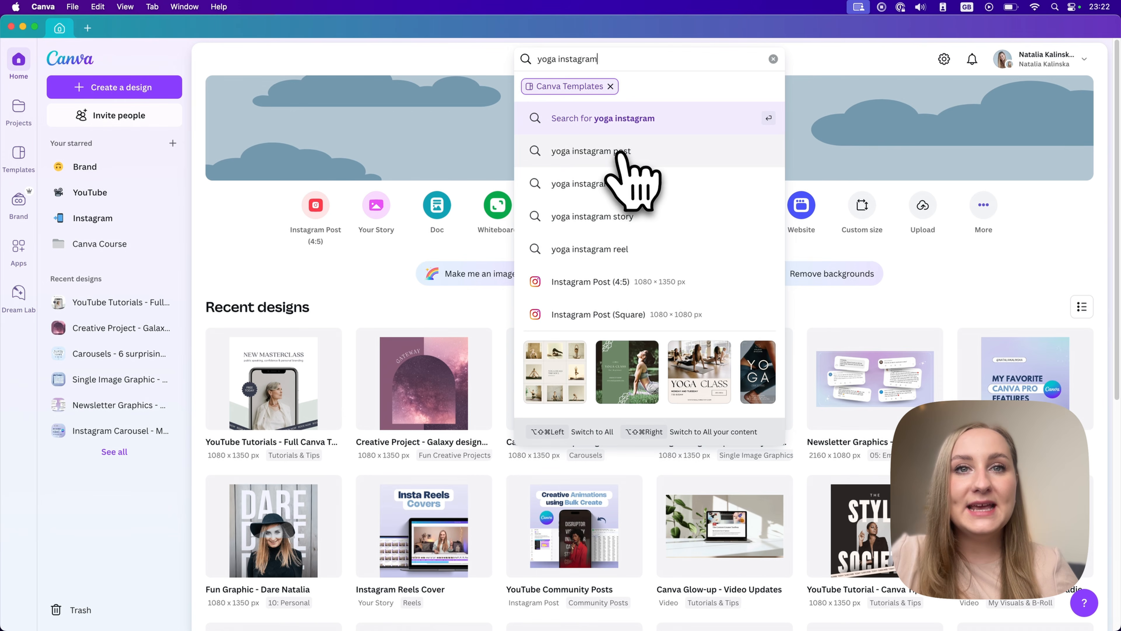
left_click(601, 155)
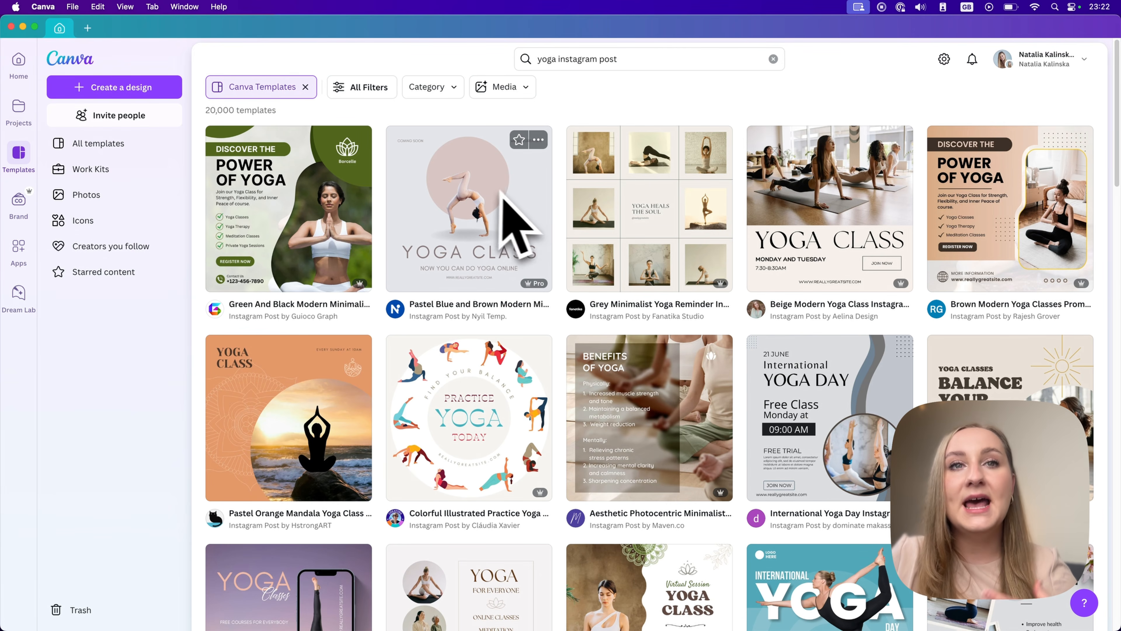
Browse the yoga Instagram post templates and narrow them down by applying three filters.
scroll(513, 200, "down", 5)
scroll(525, 216, "down", 15)
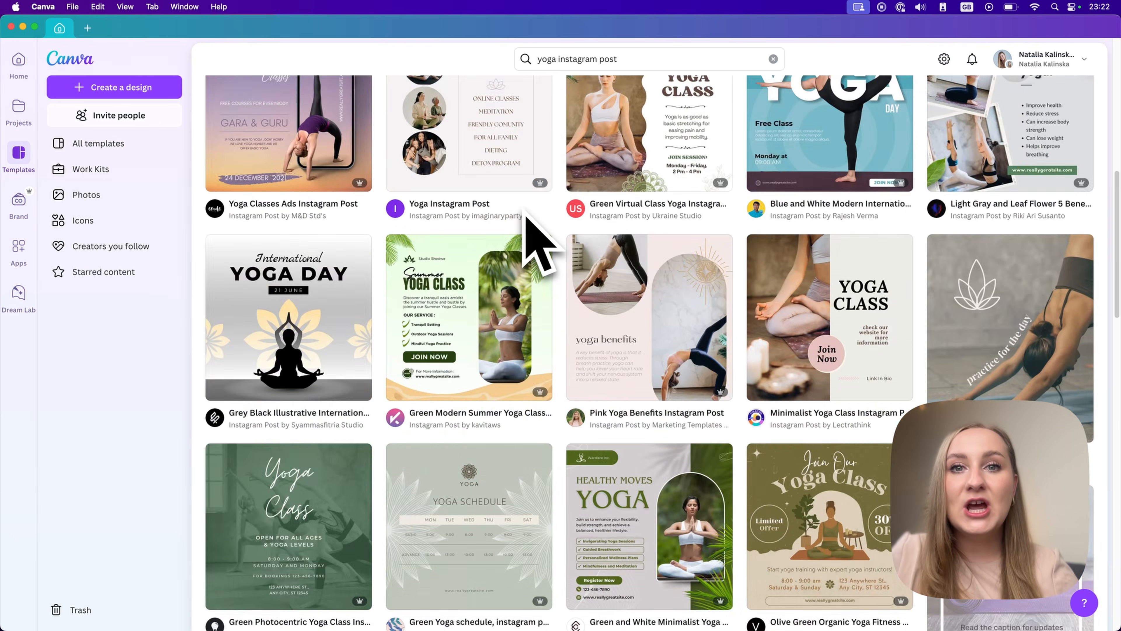
scroll(556, 257, "down", 5)
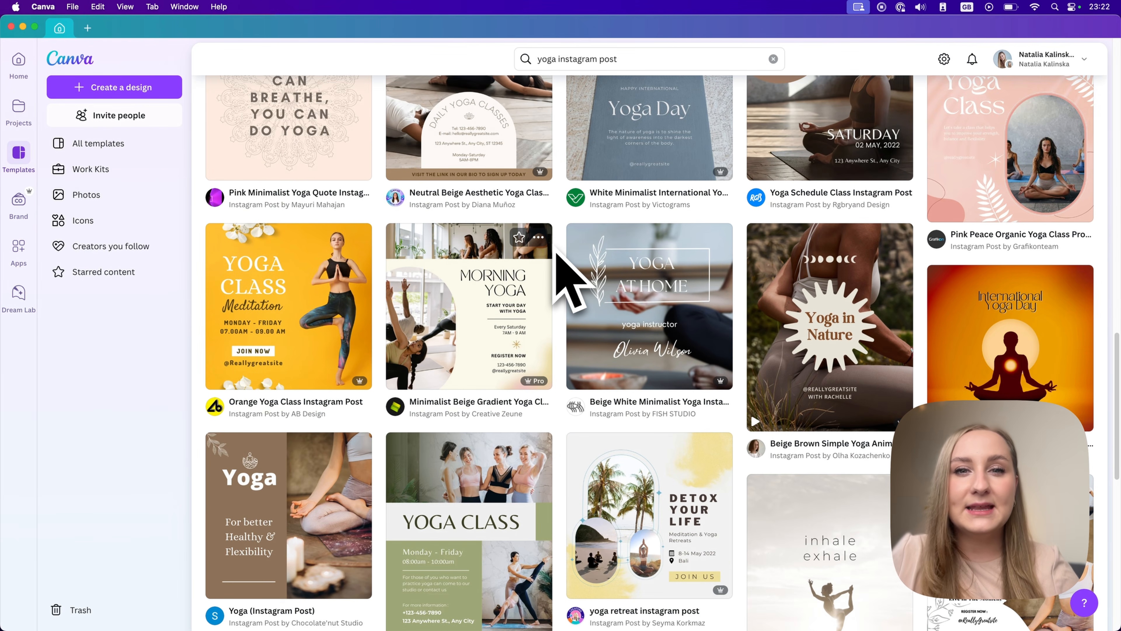
scroll(557, 255, "down", 1)
scroll(556, 248, "up", 20)
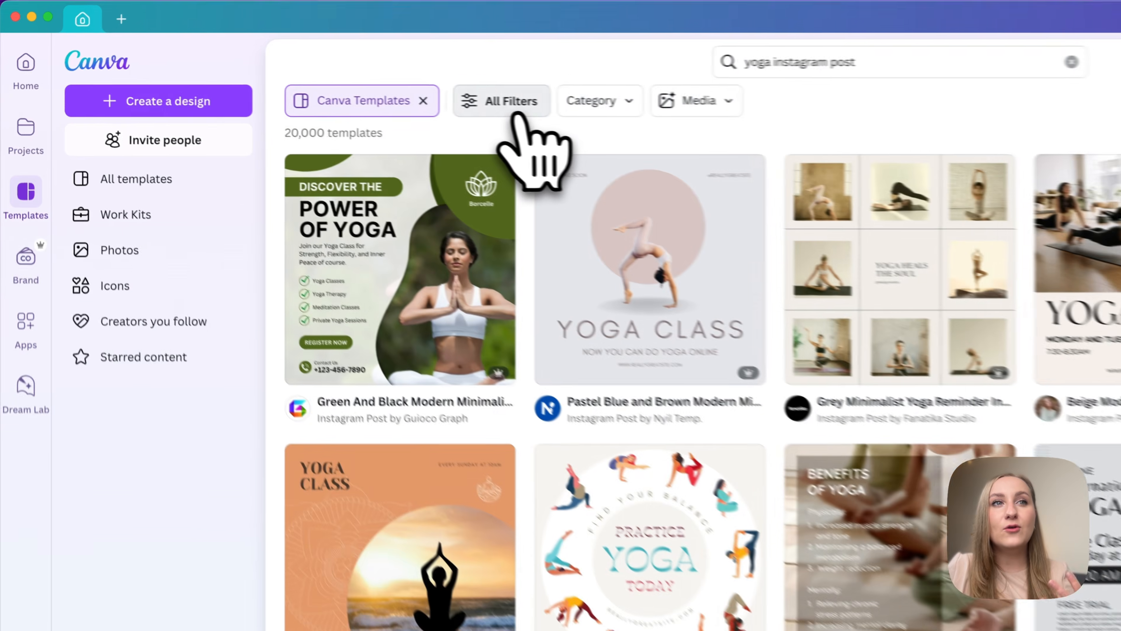
left_click(367, 89)
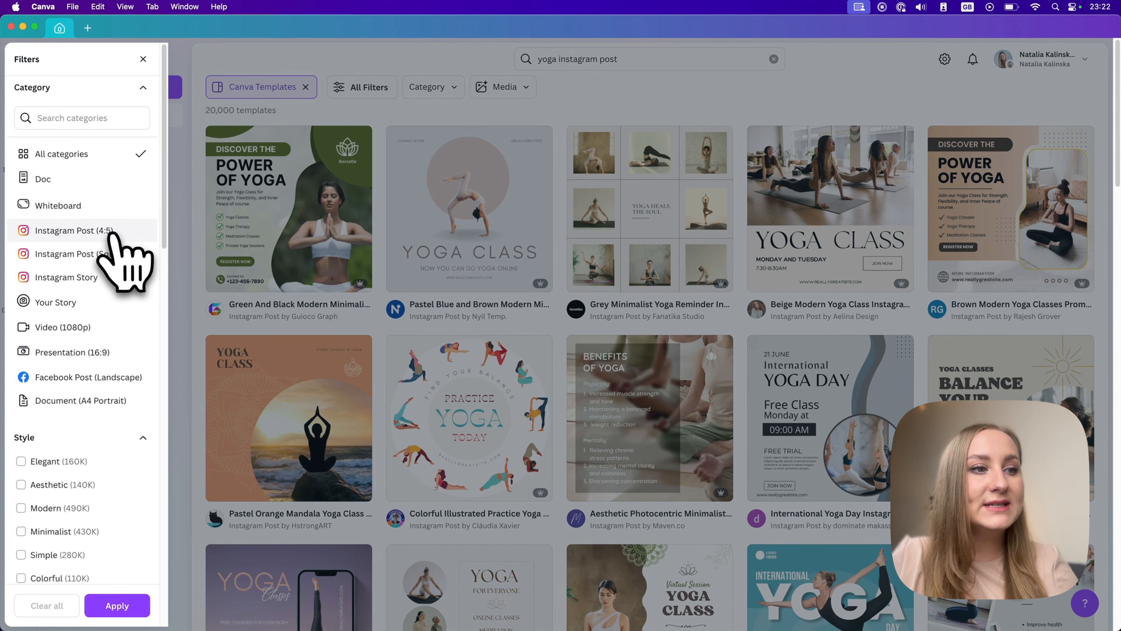
scroll(117, 265, "down", 6)
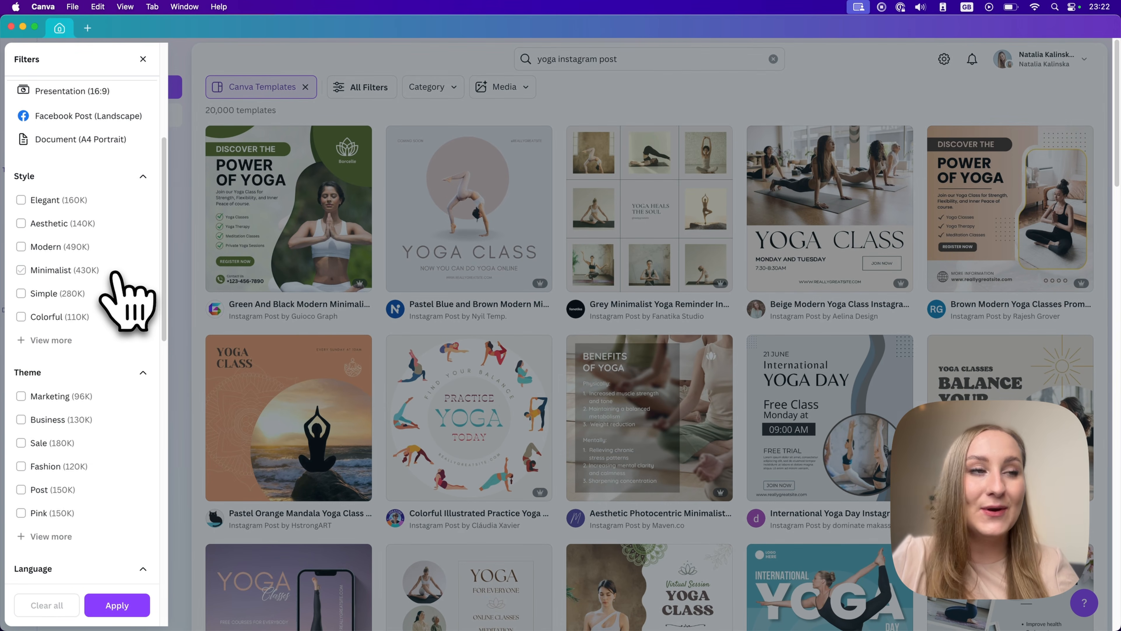
left_click(117, 604)
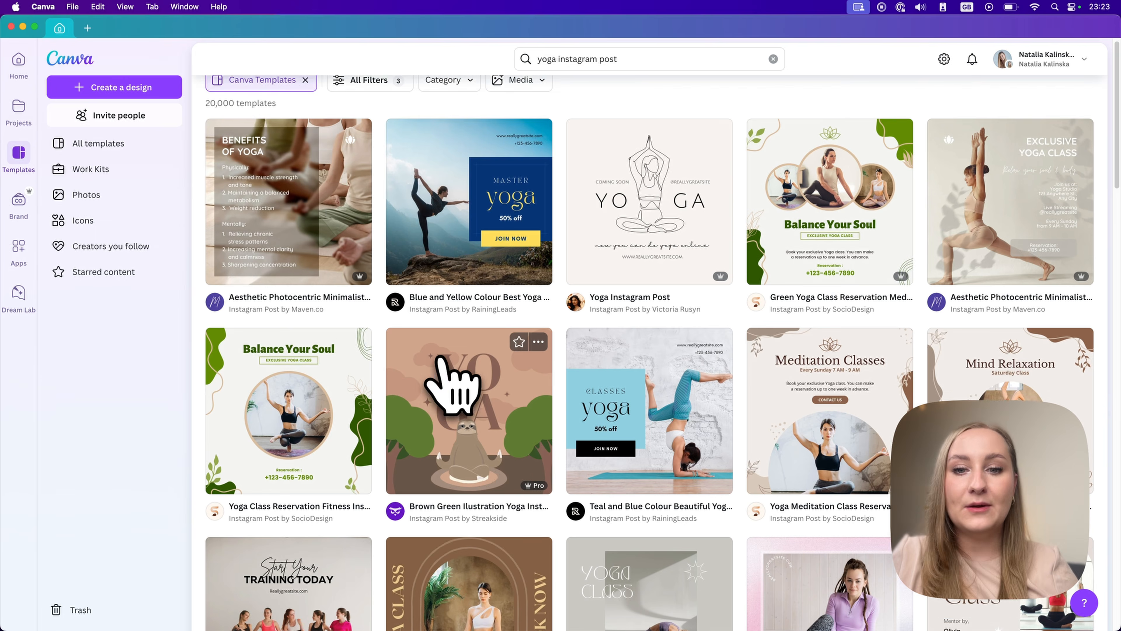
Open the Grey White Star Burst Calm Yoga Instagram Post template for customisation.
scroll(442, 375, "down", 10)
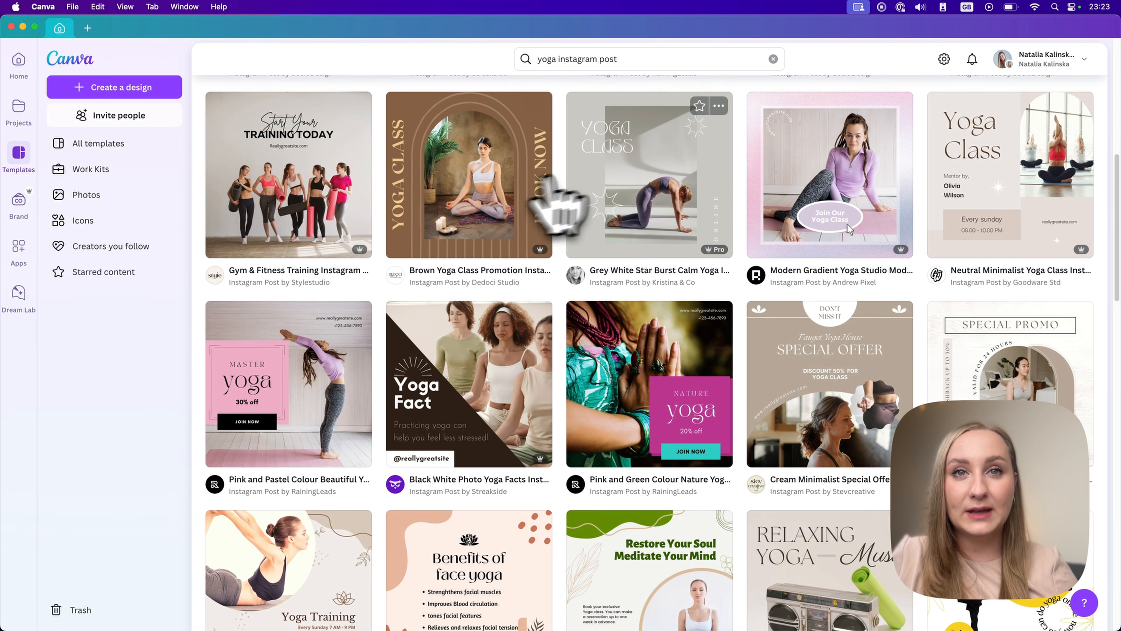
left_click(620, 172)
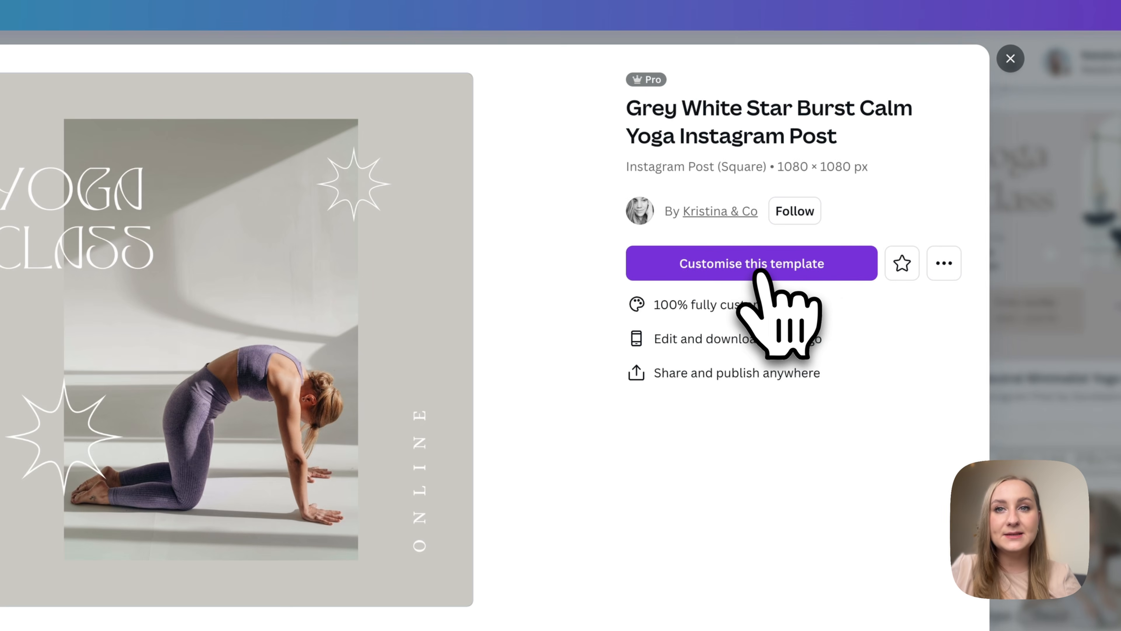
left_click(781, 264)
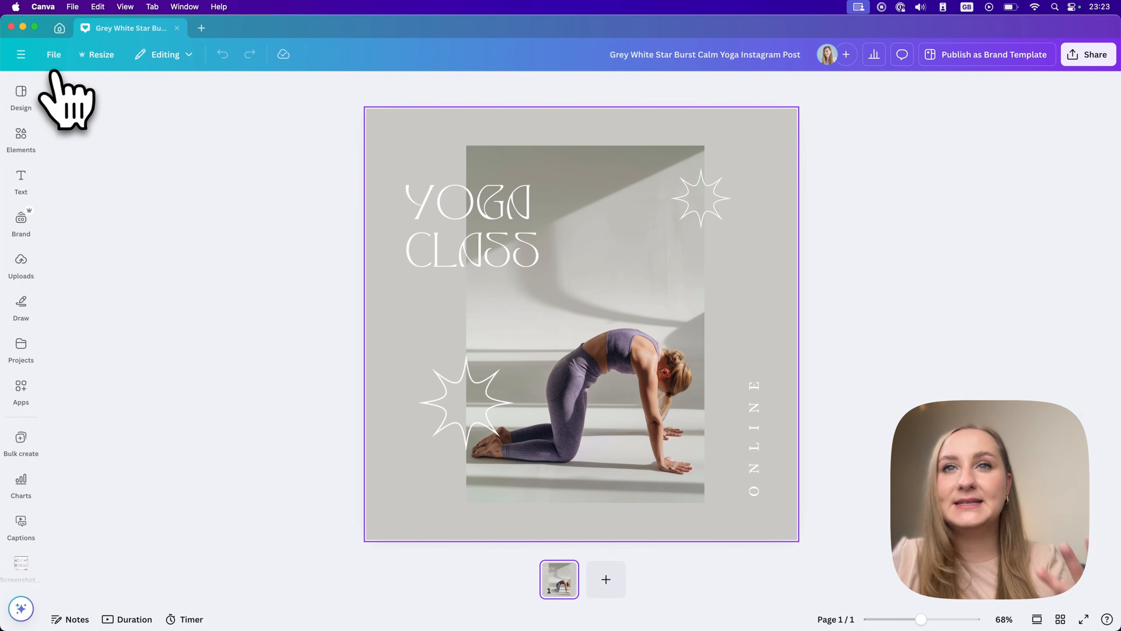
Examine the content panels and the editing options offered for the template's title text, star graphic and photo.
mouse_move(31, 128)
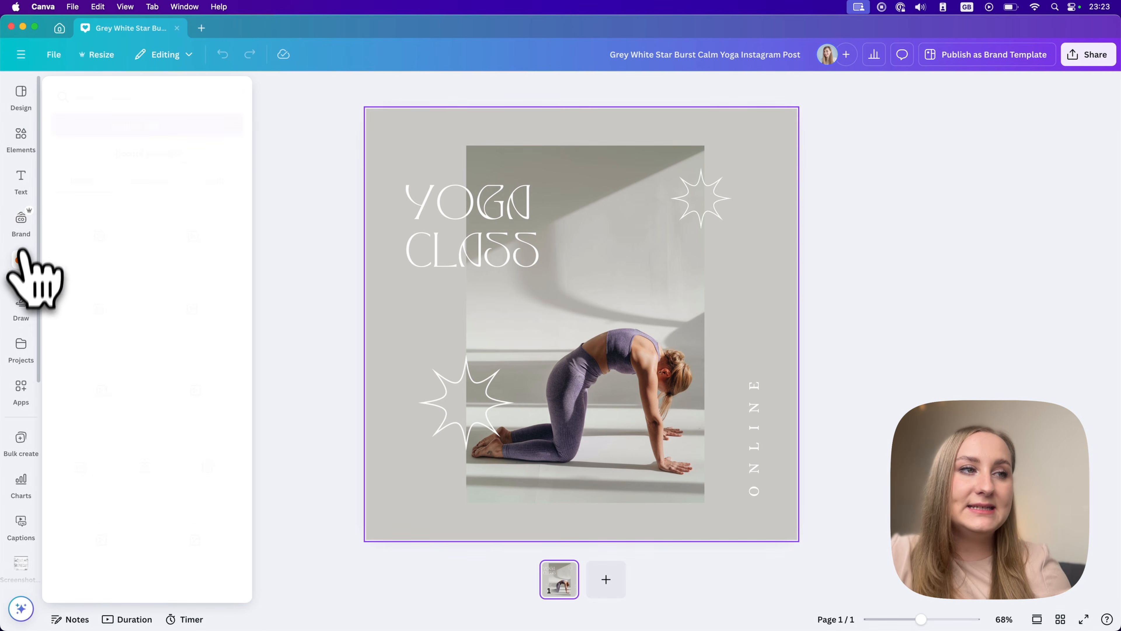
mouse_move(31, 363)
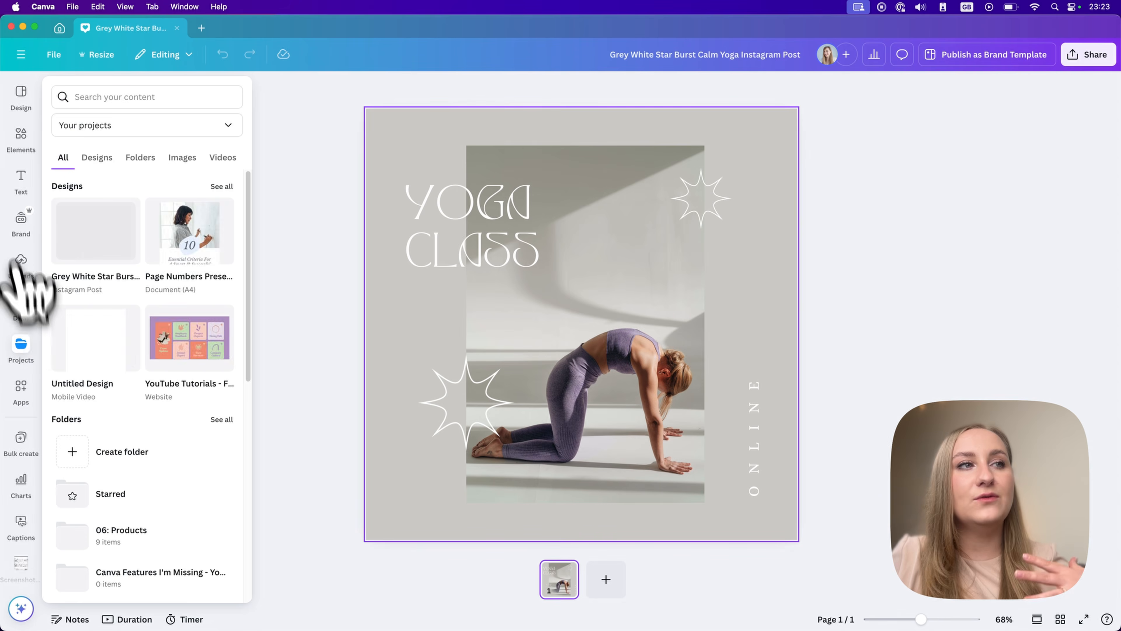
mouse_move(18, 153)
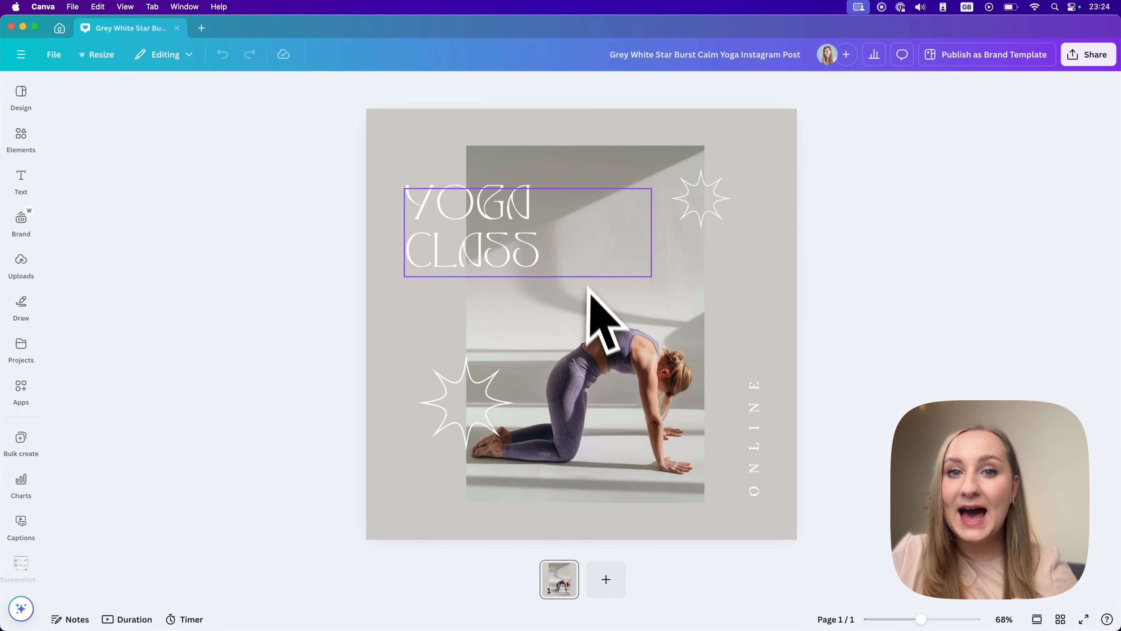
left_click(578, 249)
left_click(702, 216)
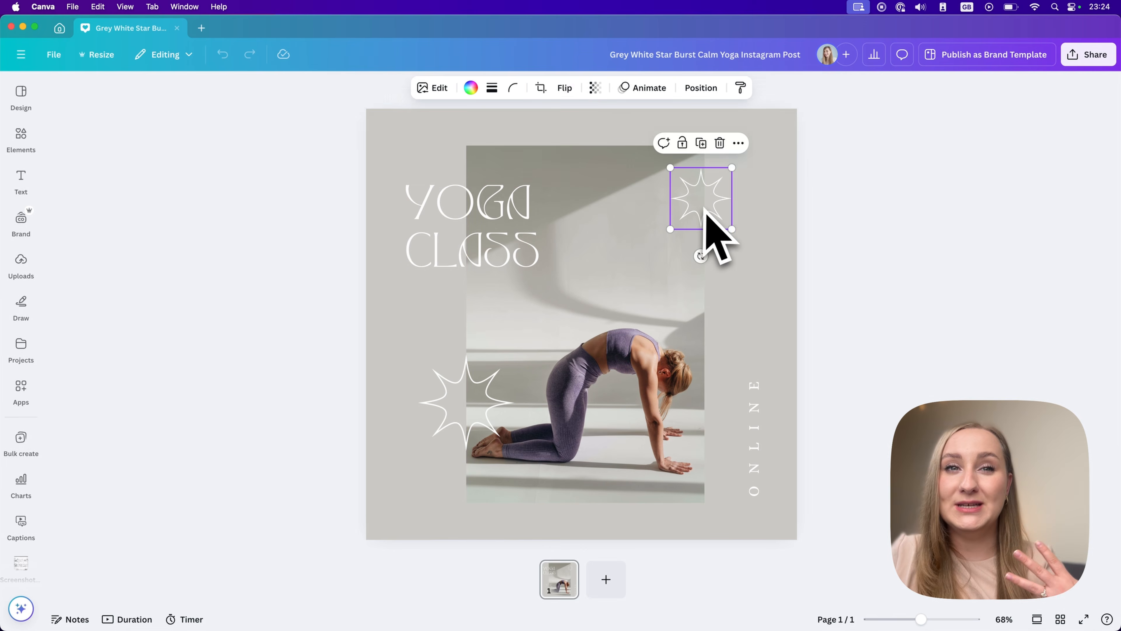
left_click(666, 299)
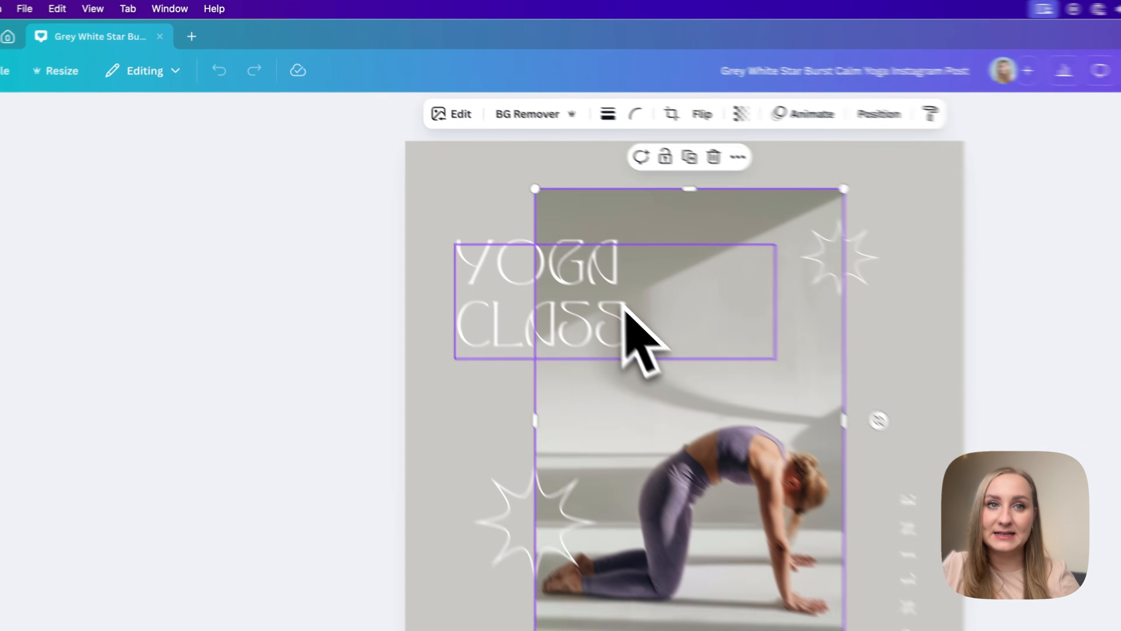
left_click(531, 232)
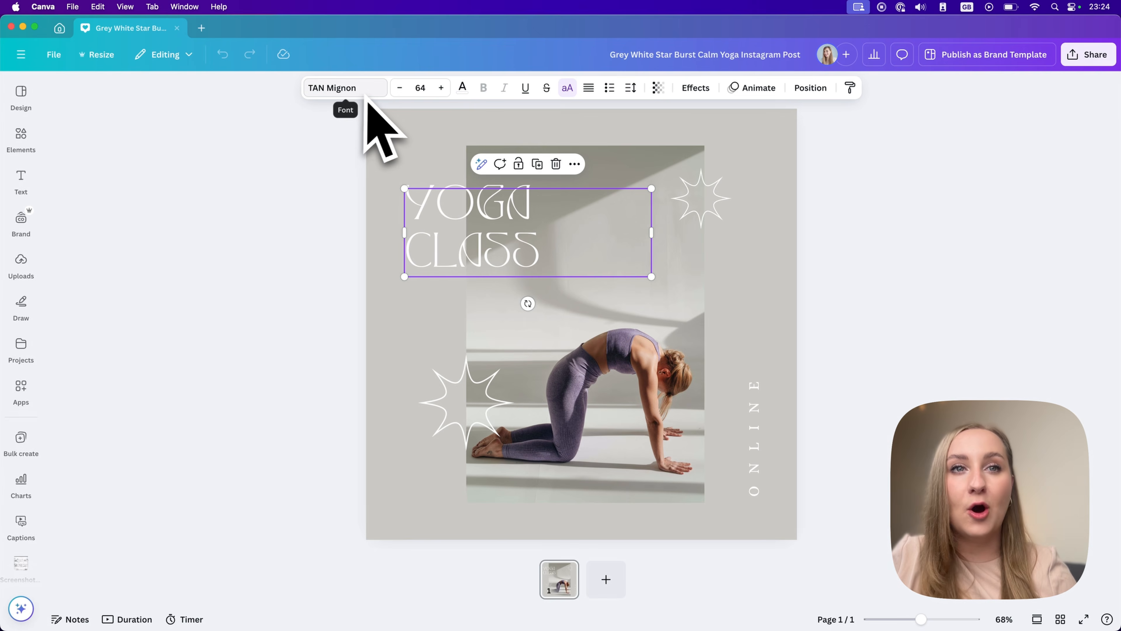
left_click(598, 170)
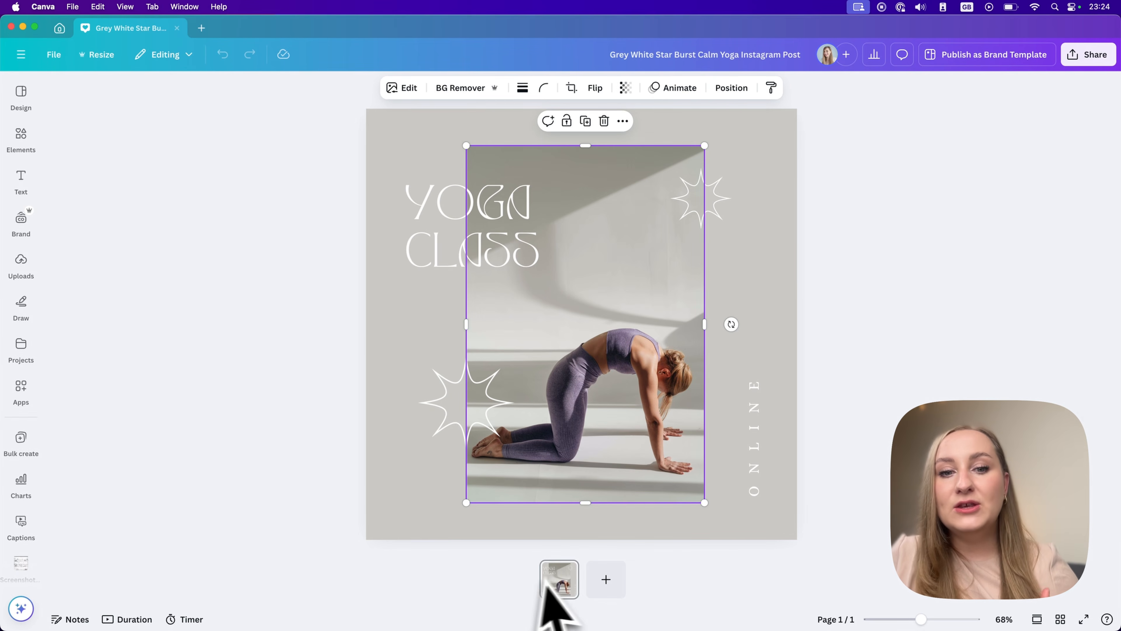
Add a blank second page to the design and delete it again.
left_click(606, 579)
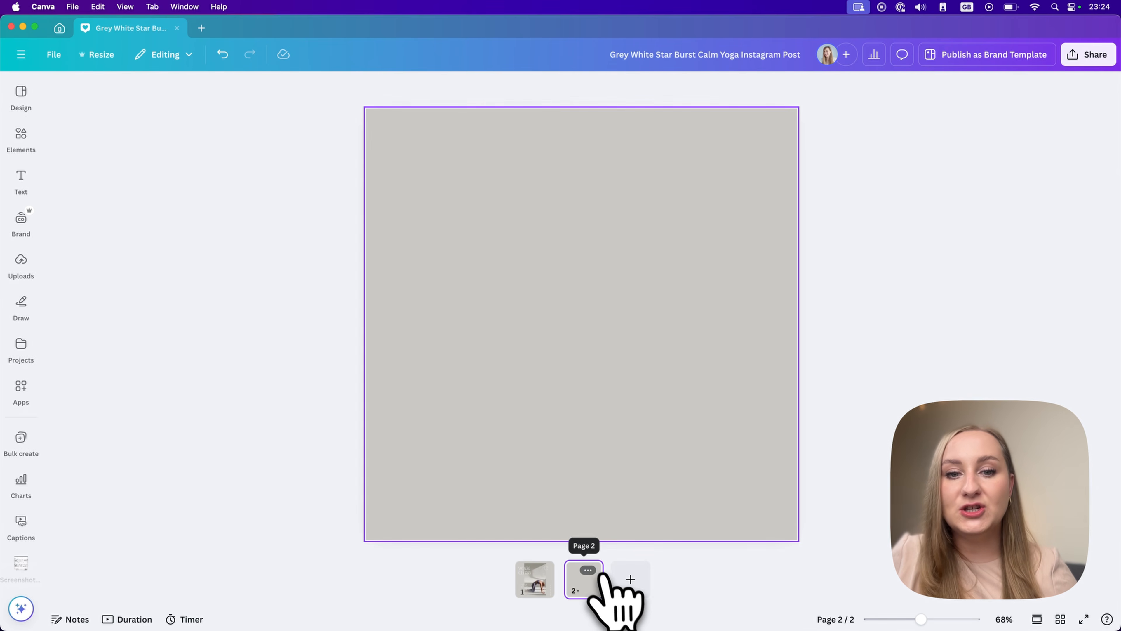
left_click(588, 571)
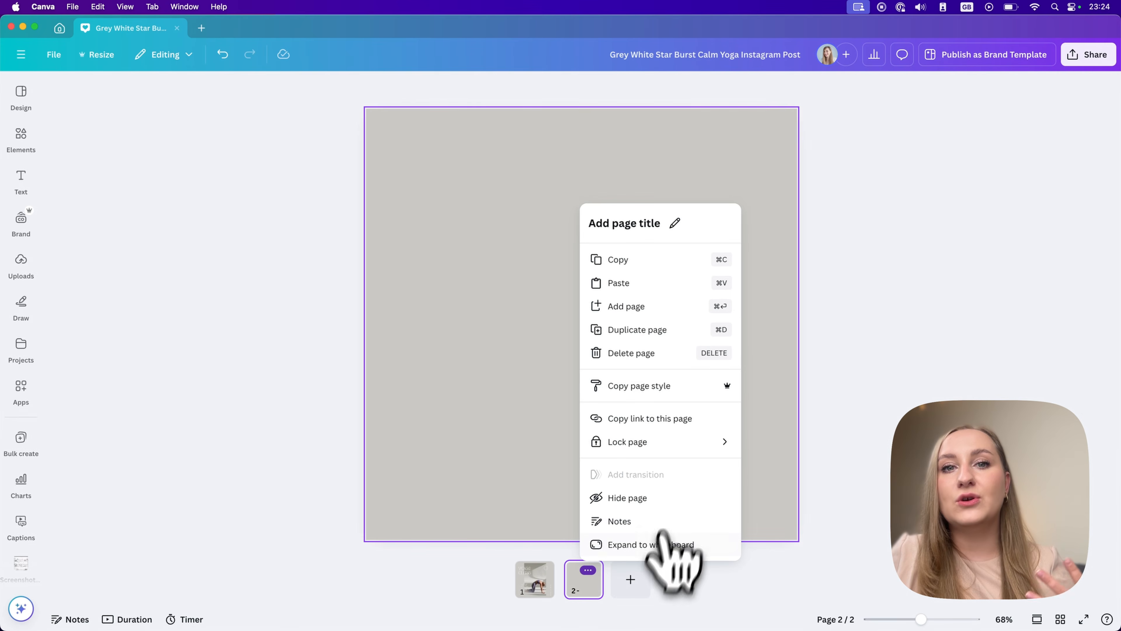
left_click(688, 353)
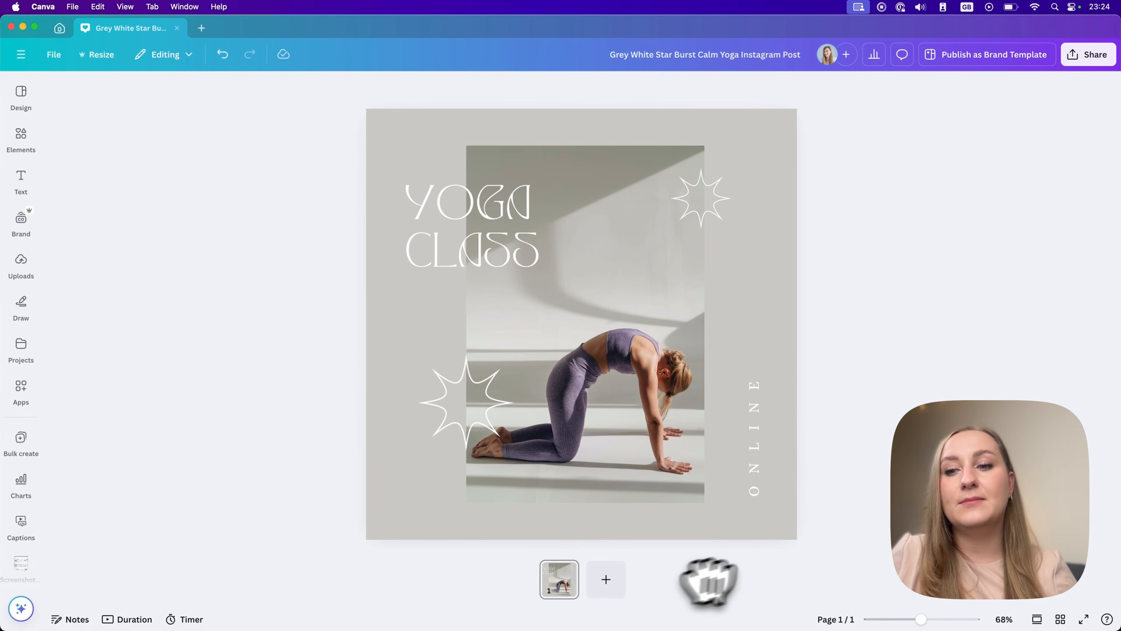
Search the editor's design templates for "yoga".
left_click_drag(922, 619, 924, 620)
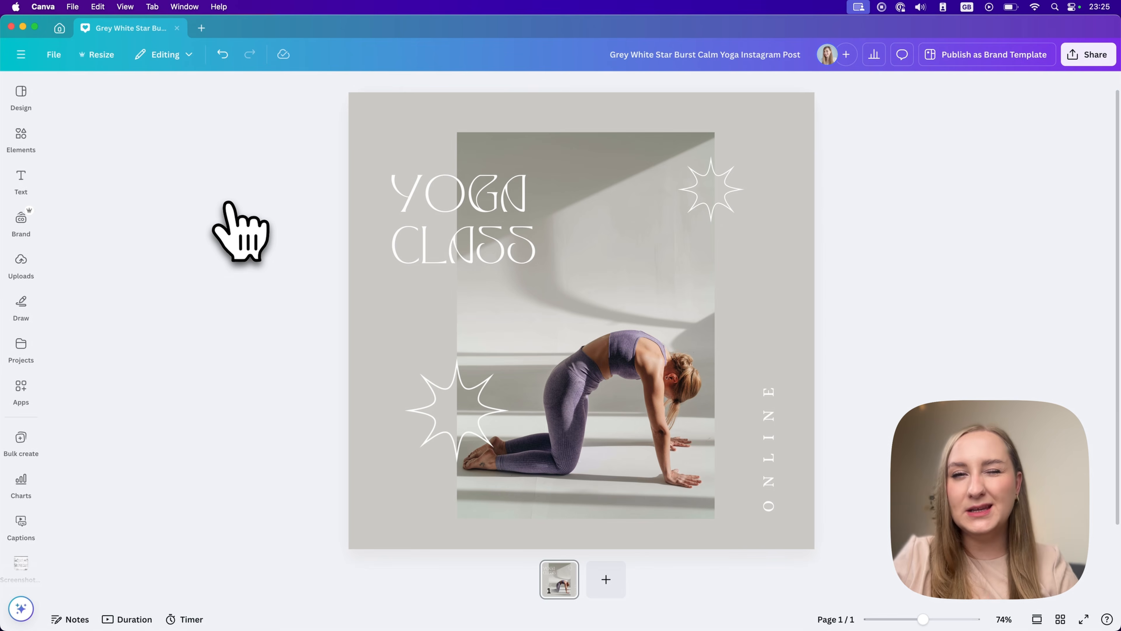
left_click(20, 93)
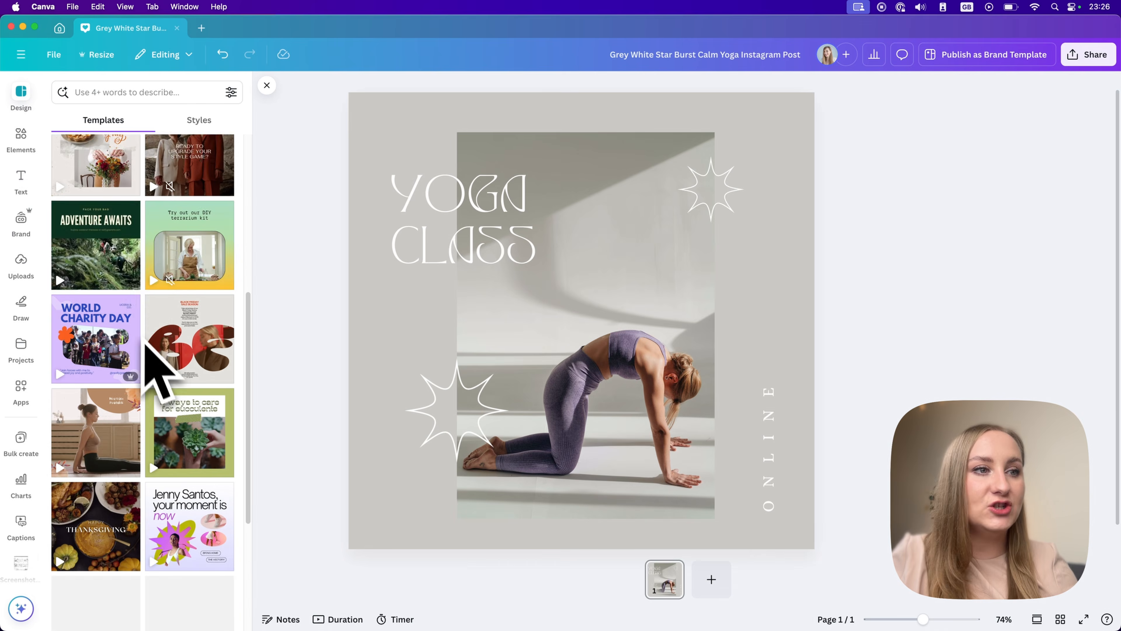
scroll(145, 343, "down", 4)
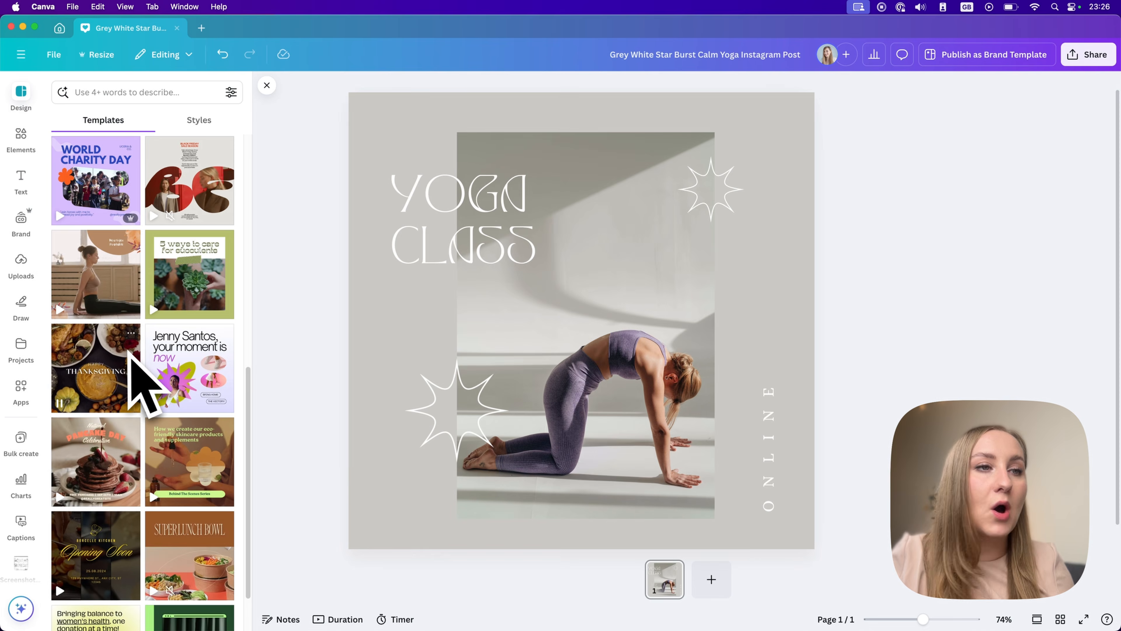
left_click(122, 92)
type("yog")
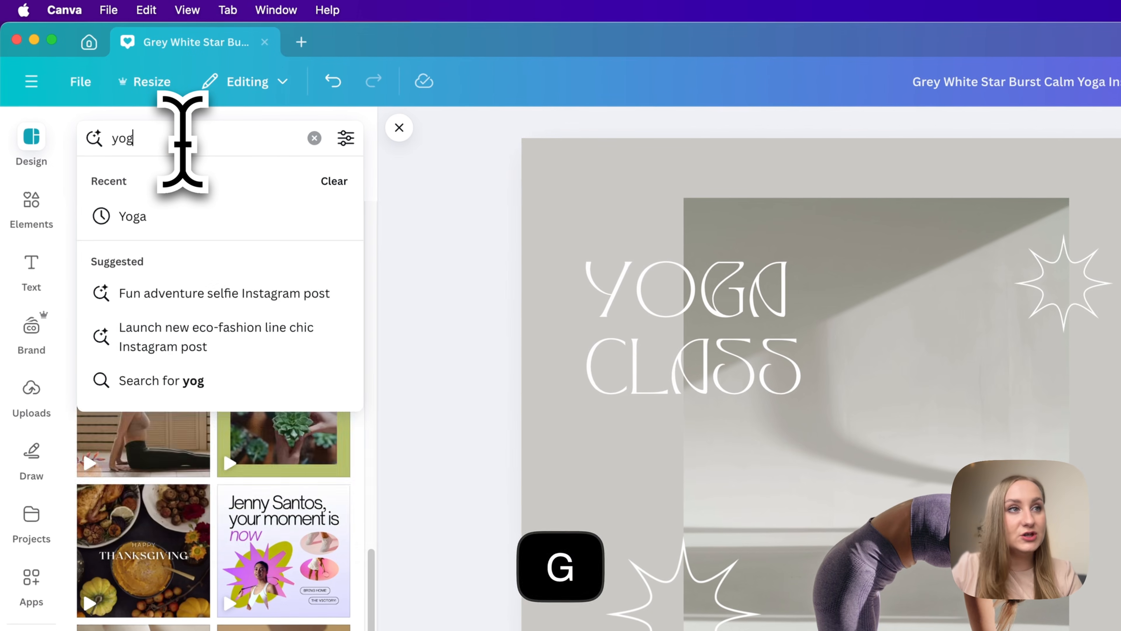
type("a")
key("Return")
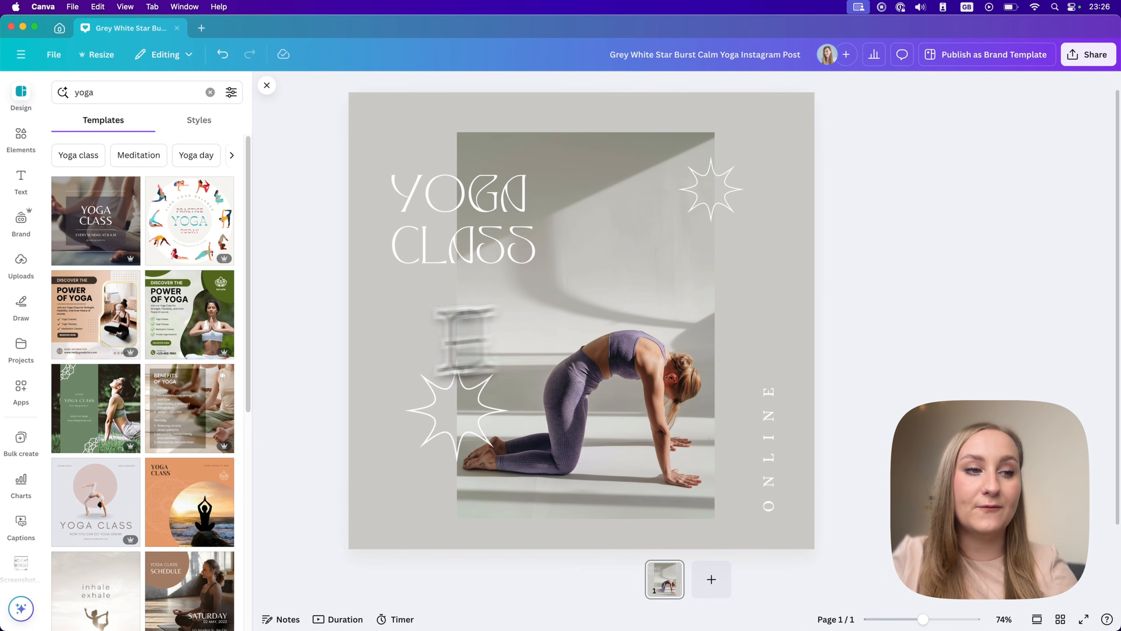
Try the Pastel Blue and Brown Modern Minimalist Fitness template on page 1, and undo the replacement.
scroll(104, 505, "down", 2)
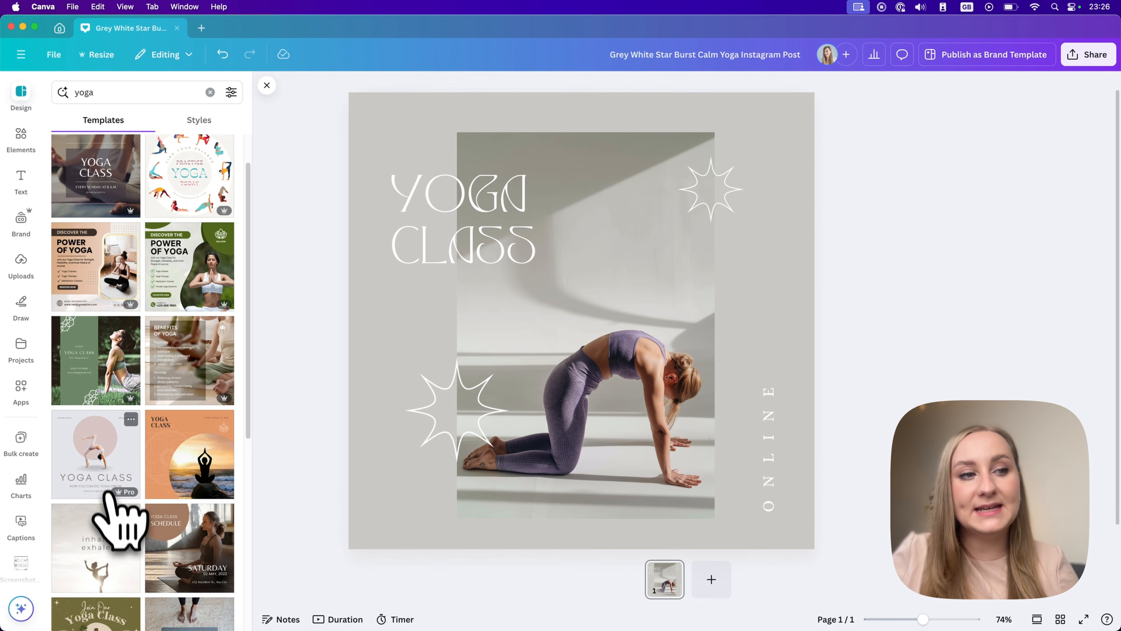
left_click(106, 459)
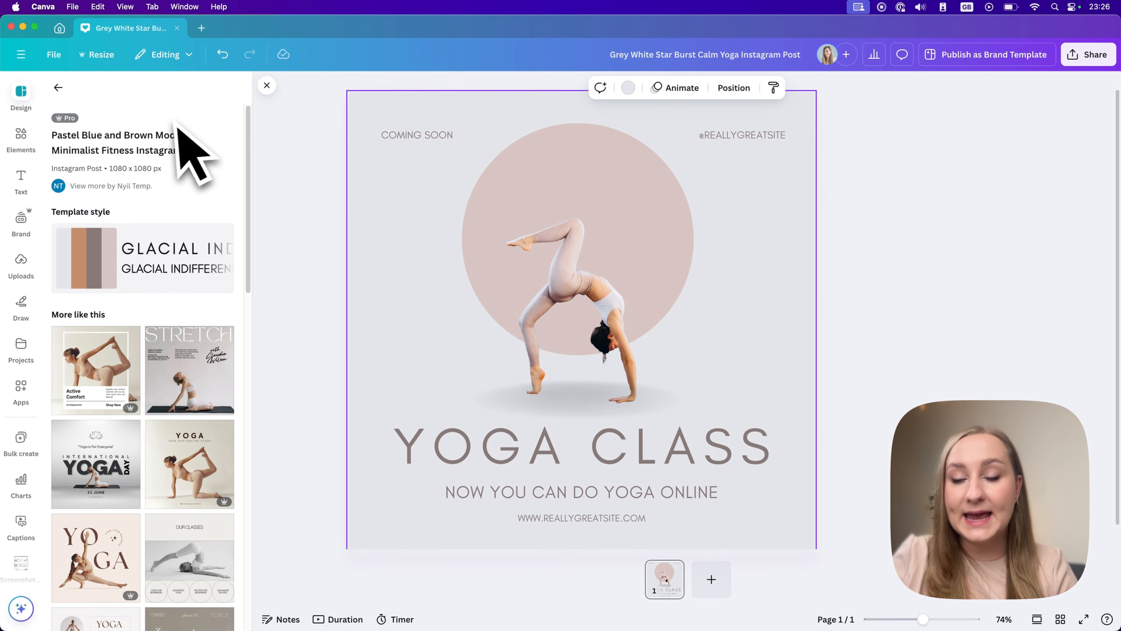
key("super+z")
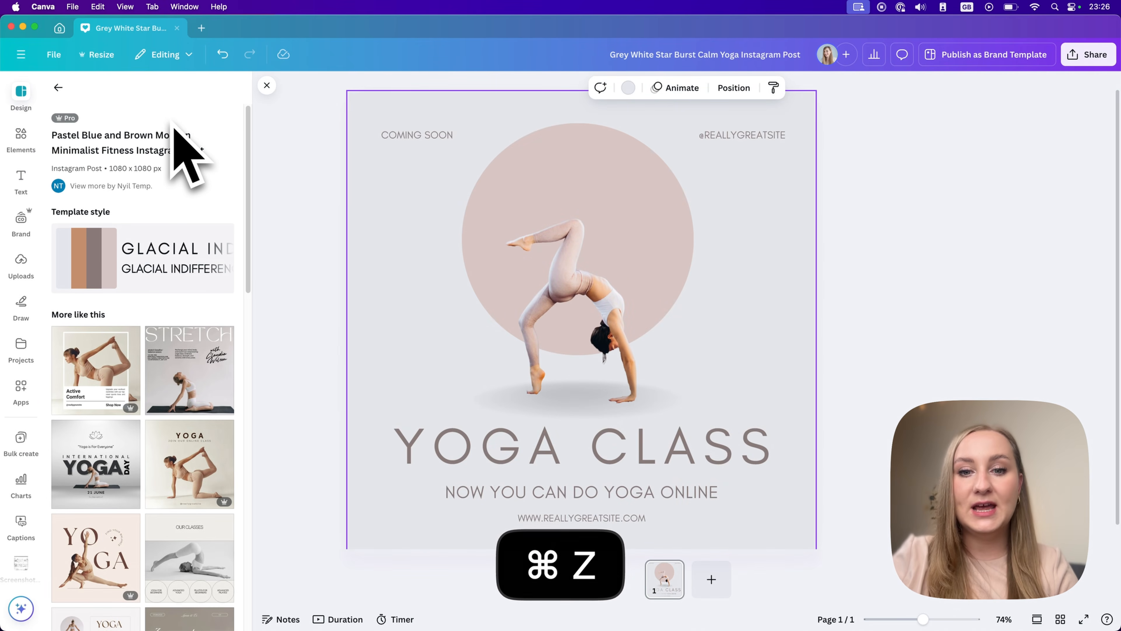
key("super+z")
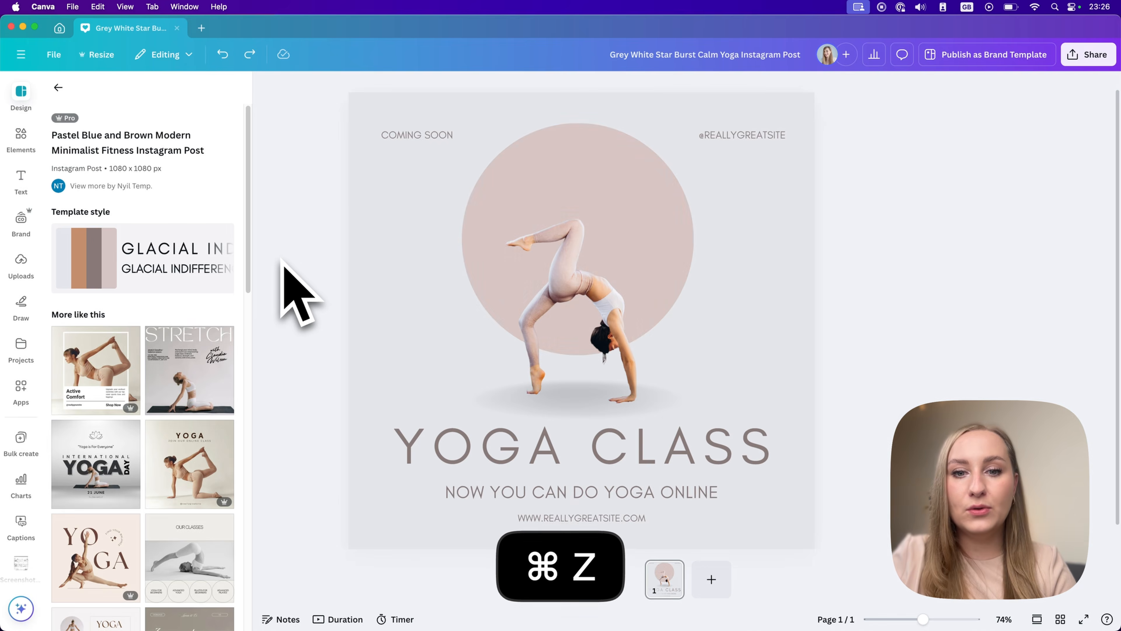
Add a second page and apply the White and Beige Women's Gym Wear Sale Instagram Post template to it.
left_click(722, 576)
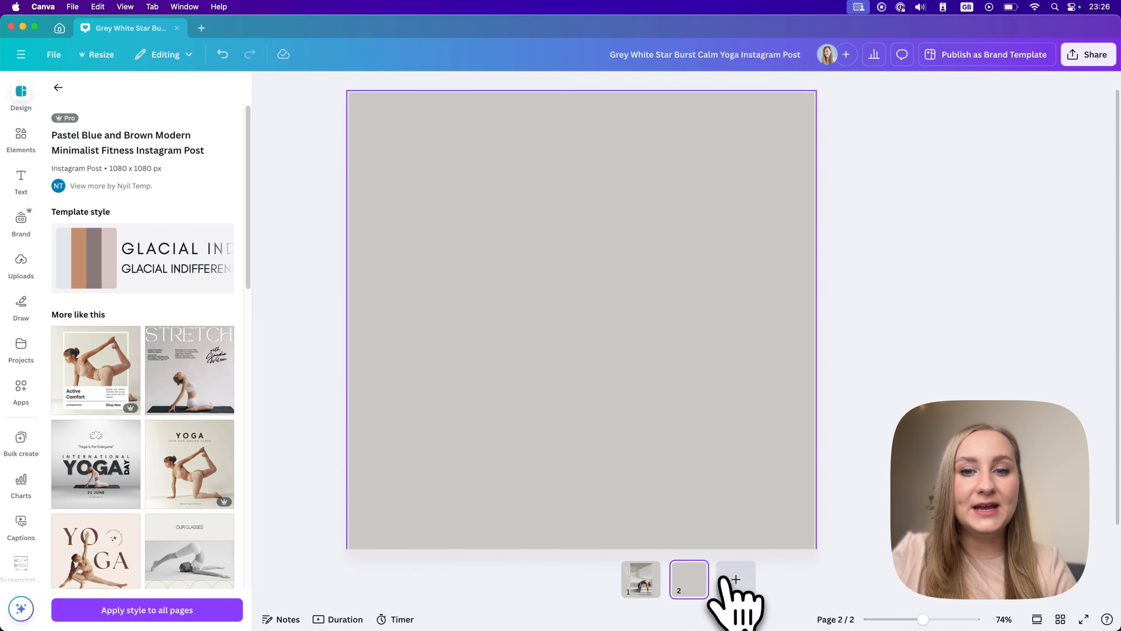
left_click(92, 353)
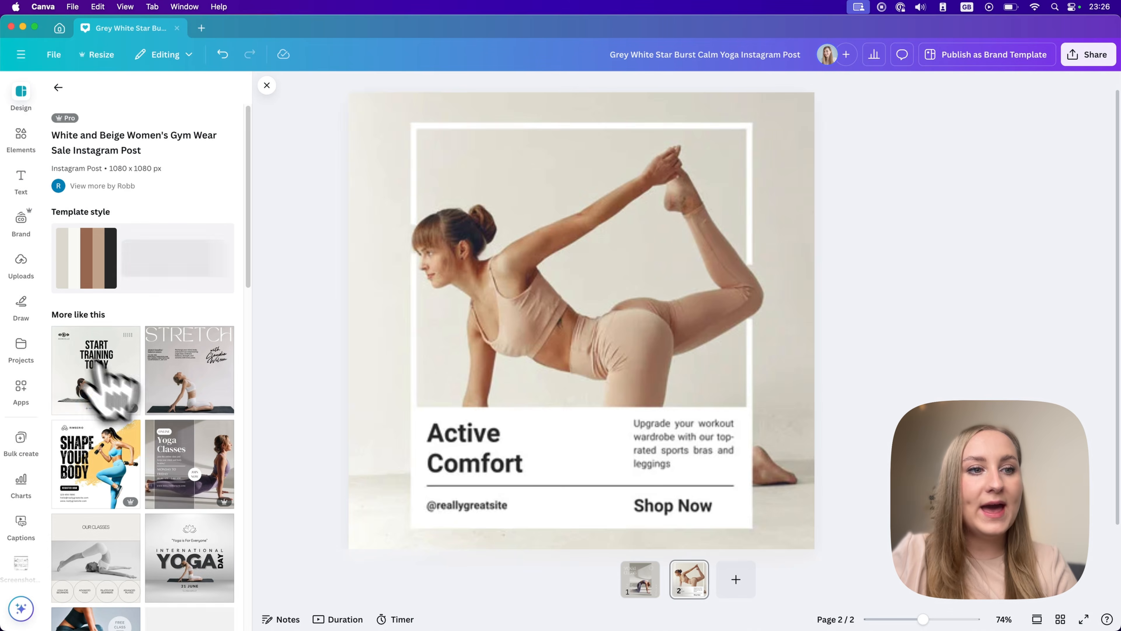
Add a third page with the Beige Minimalist Circles Fitness Class List template, apply its style to all pages, and review them.
left_click(735, 579)
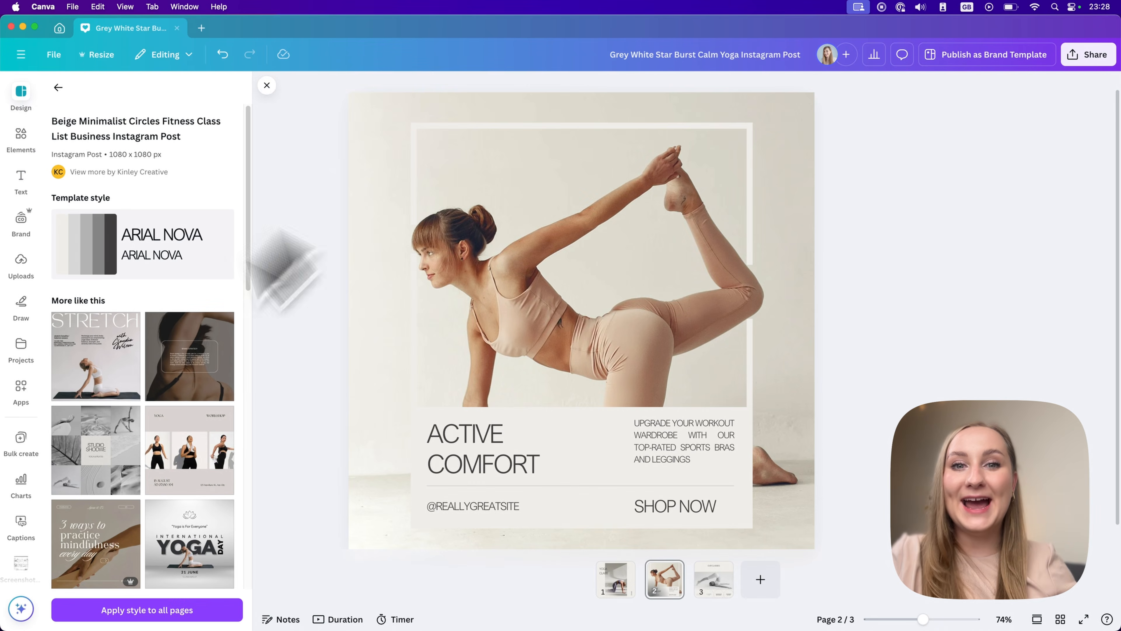
left_click(715, 582)
left_click(616, 581)
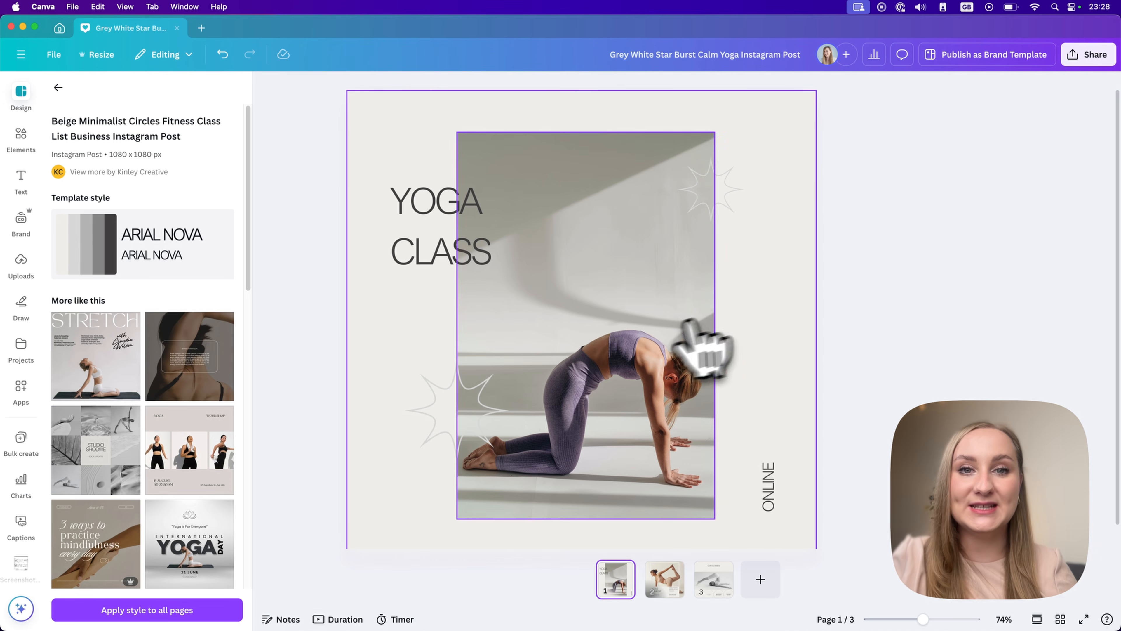
Return to the home page, create a blank 1080 x 1350 px Instagram post, and hide its template suggestions.
left_click(59, 27)
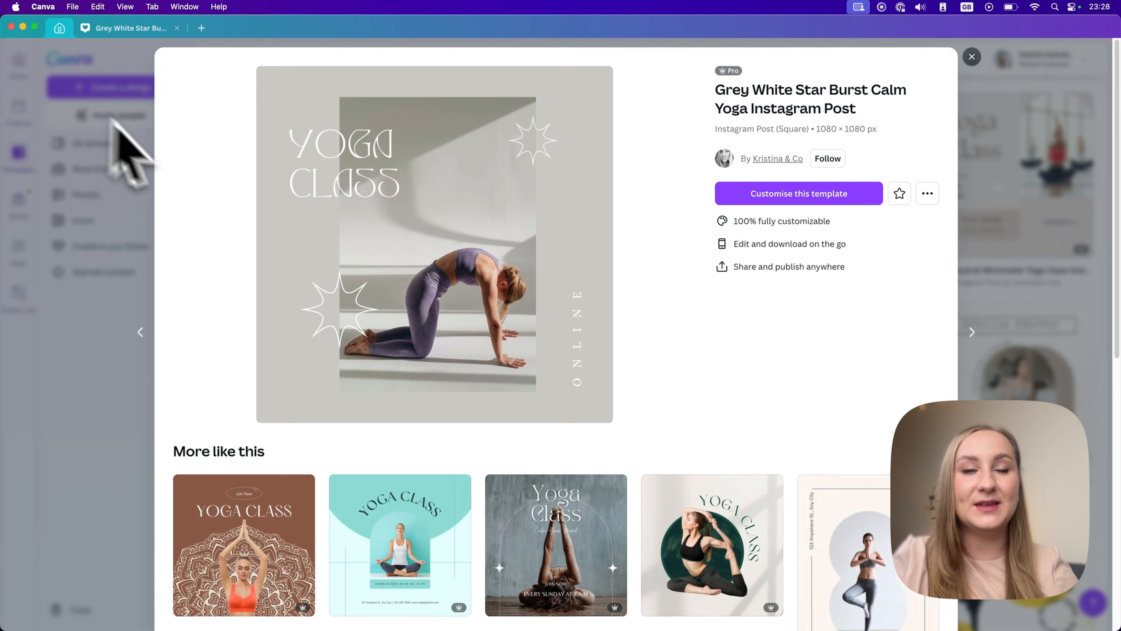
left_click(67, 187)
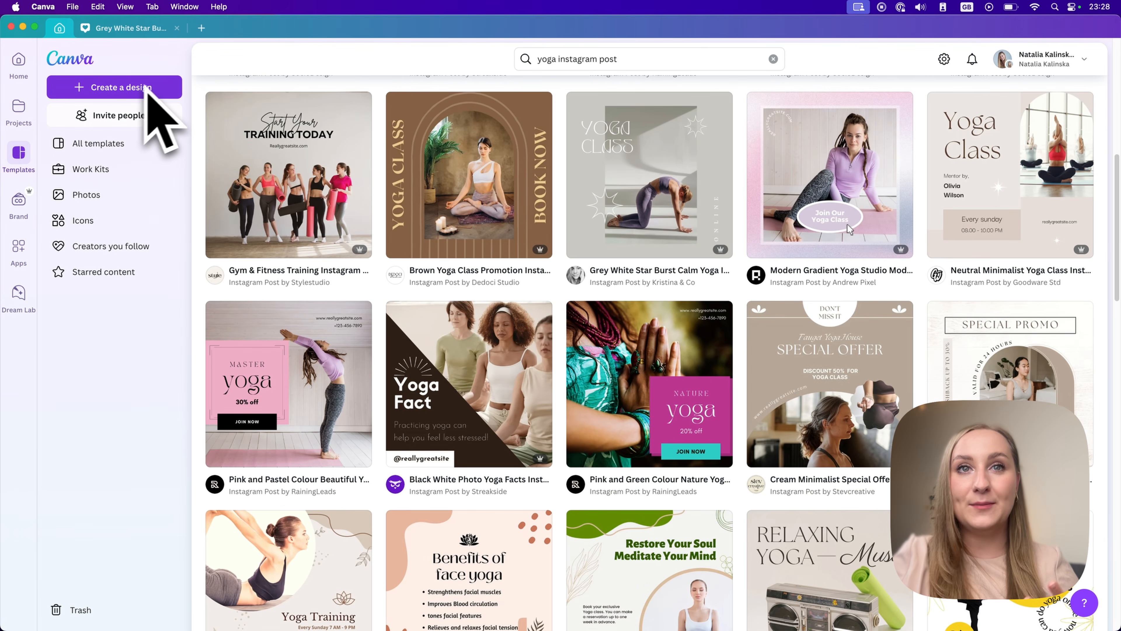
left_click(773, 58)
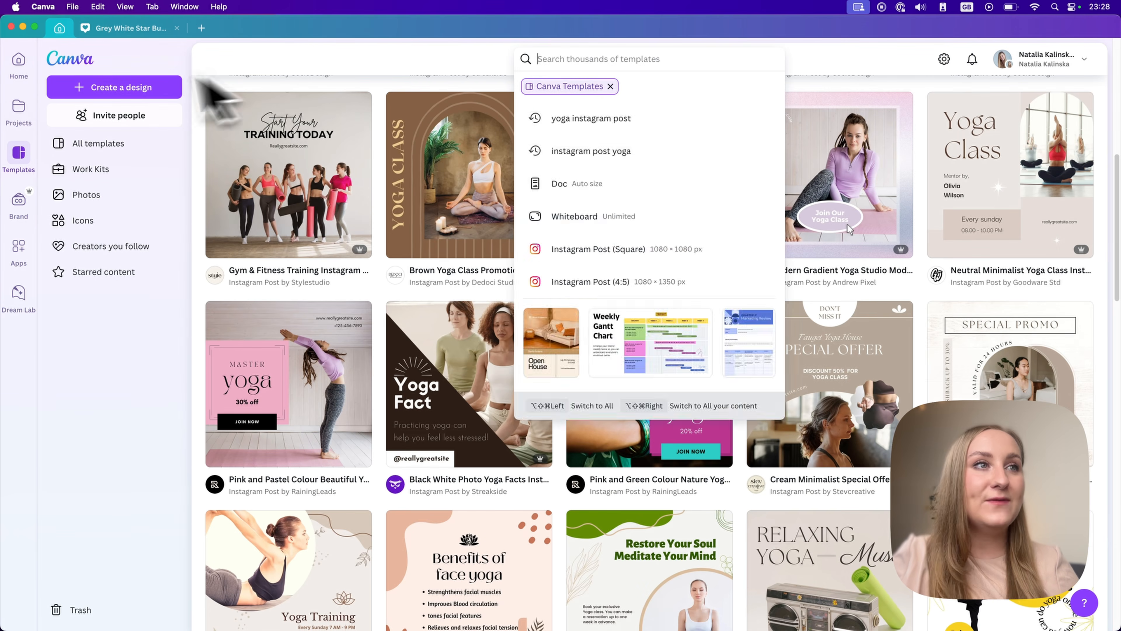
left_click(83, 61)
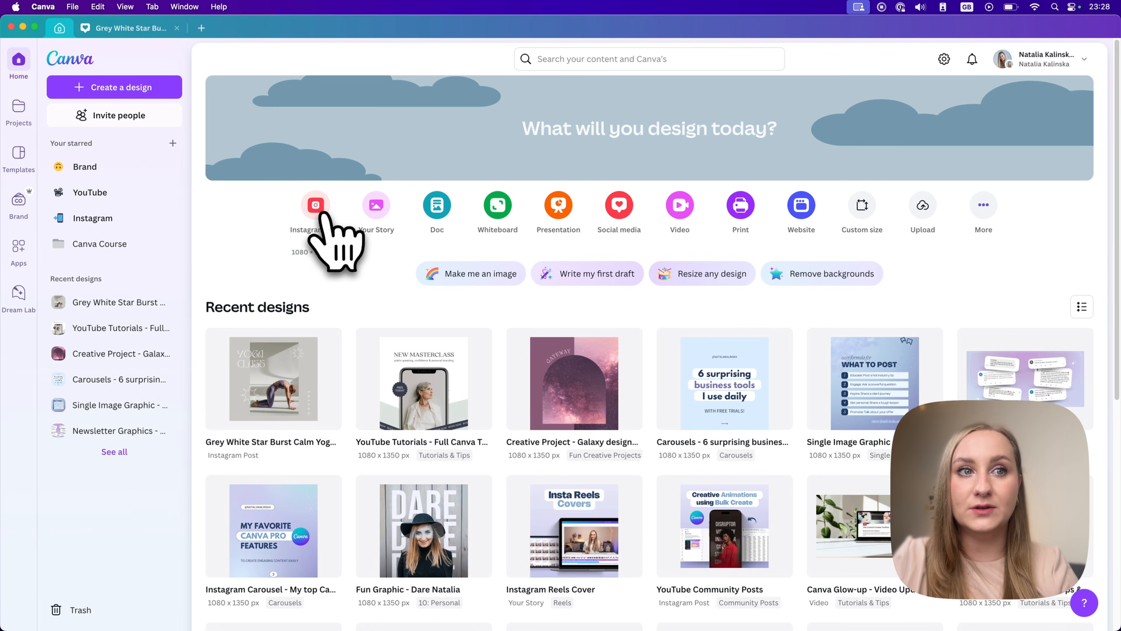
left_click(317, 211)
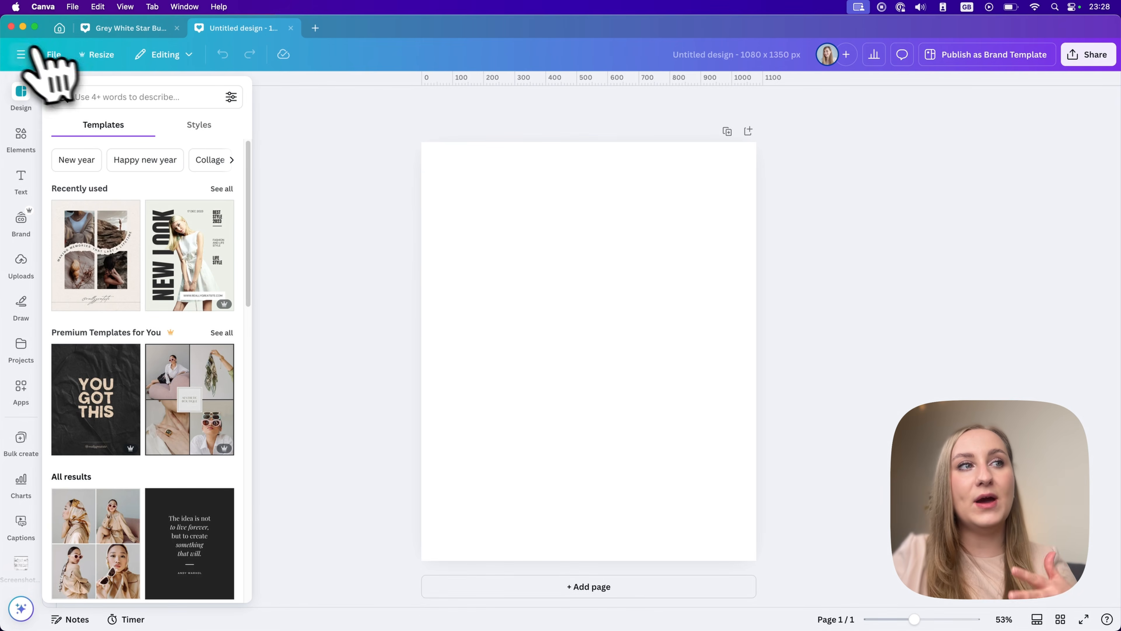
left_click(24, 92)
left_click(267, 84)
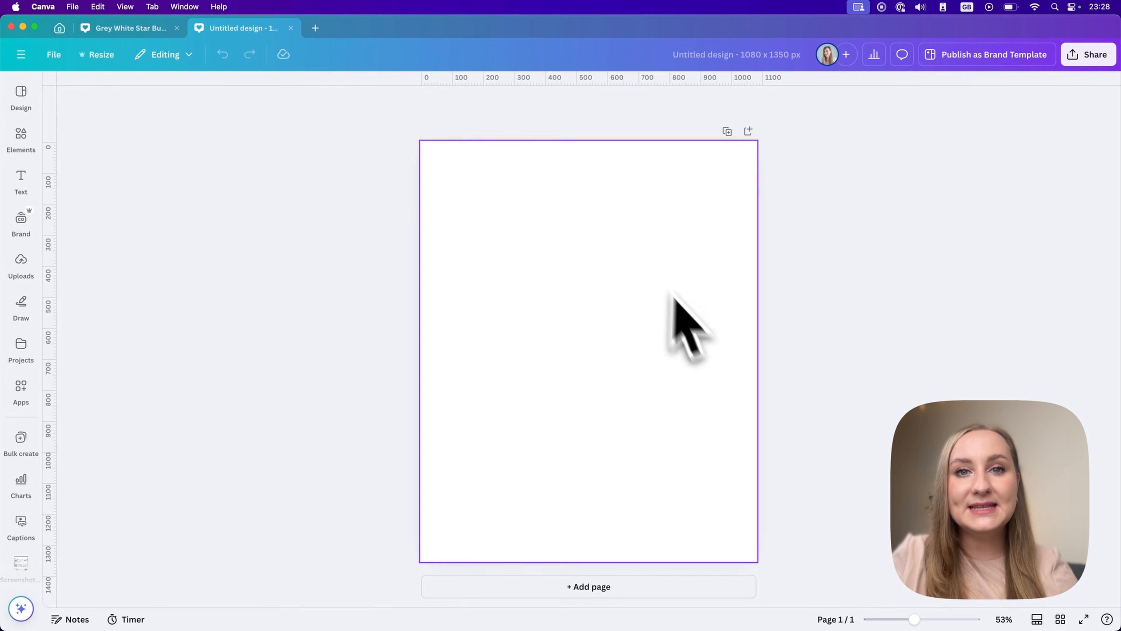
Open the background colour options for the blank page and browse the available palettes and gradients.
left_click(573, 225)
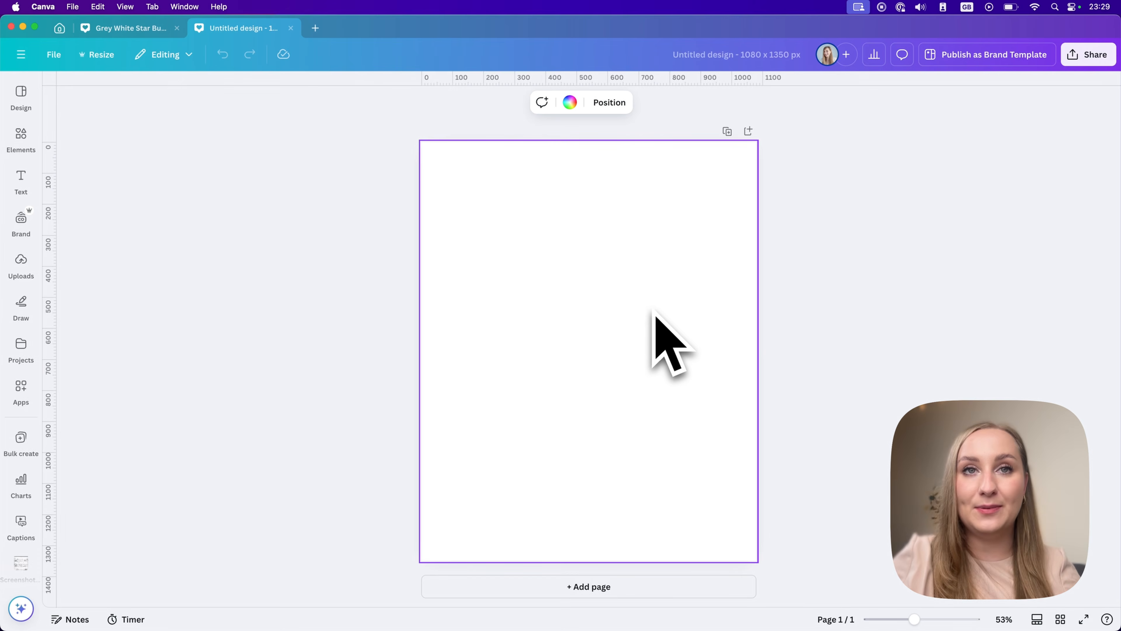
left_click(574, 103)
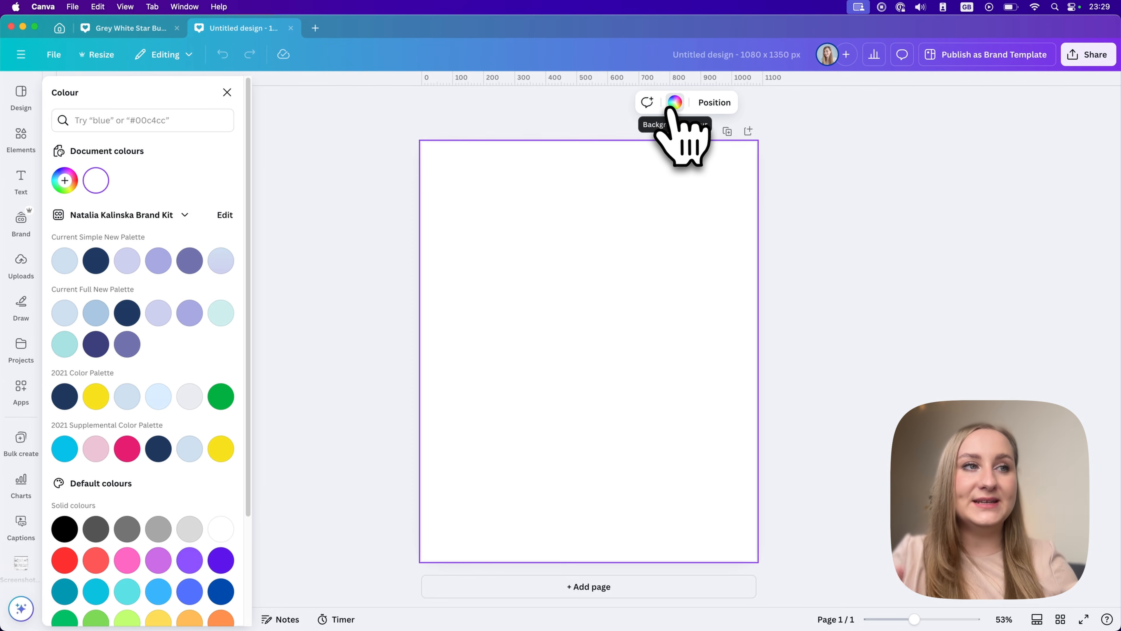
scroll(88, 446, "down", 3)
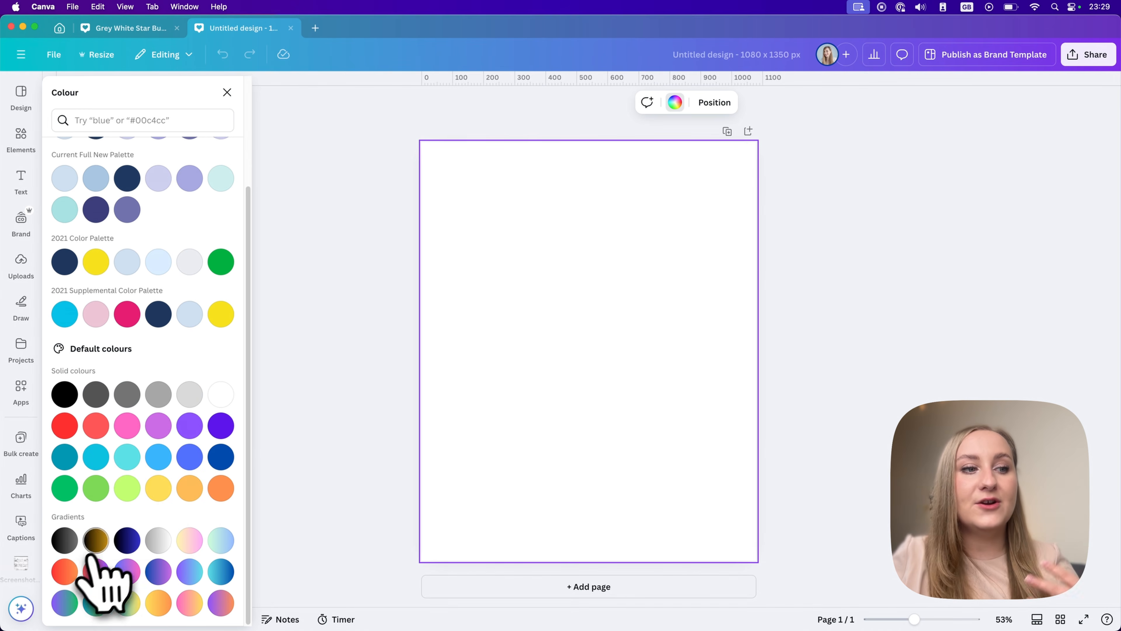
scroll(115, 539, "up", 3)
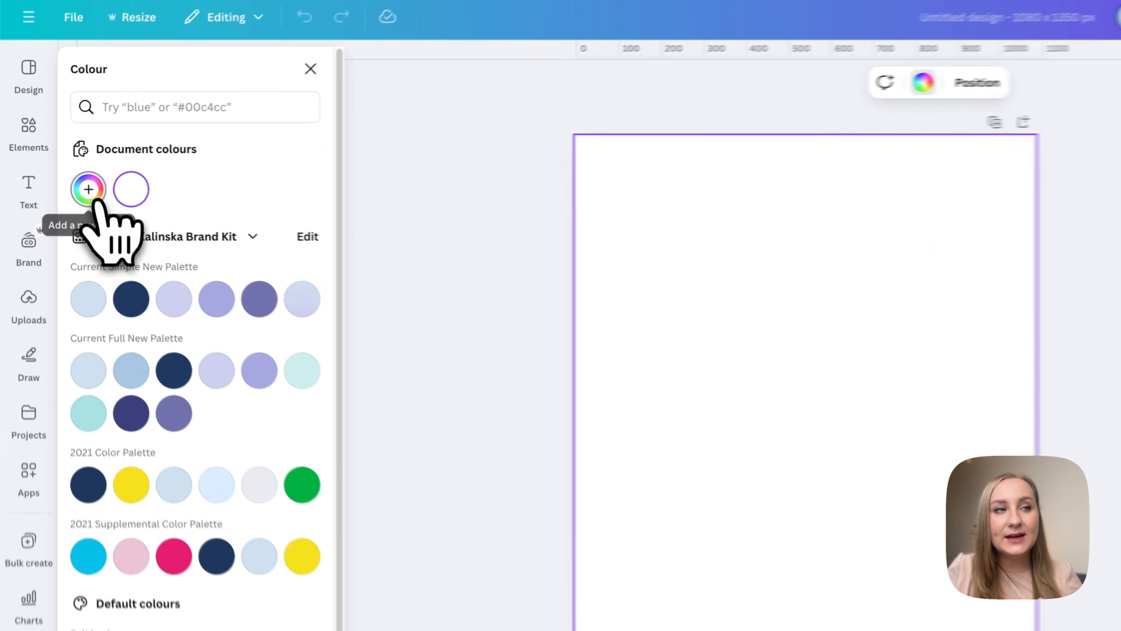
Set the page background to the custom colour #F0DFDF and try it as a gradient in each available style.
left_click(65, 180)
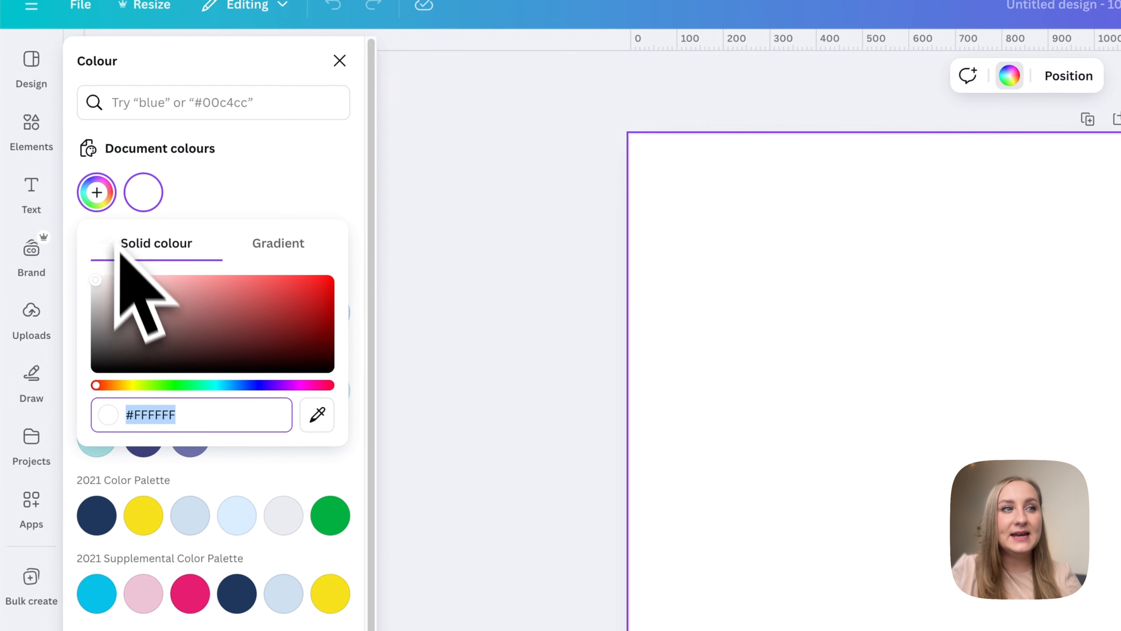
mouse_move(117, 265)
left_mouse_down()
mouse_move(123, 358)
mouse_move(108, 285)
left_mouse_up()
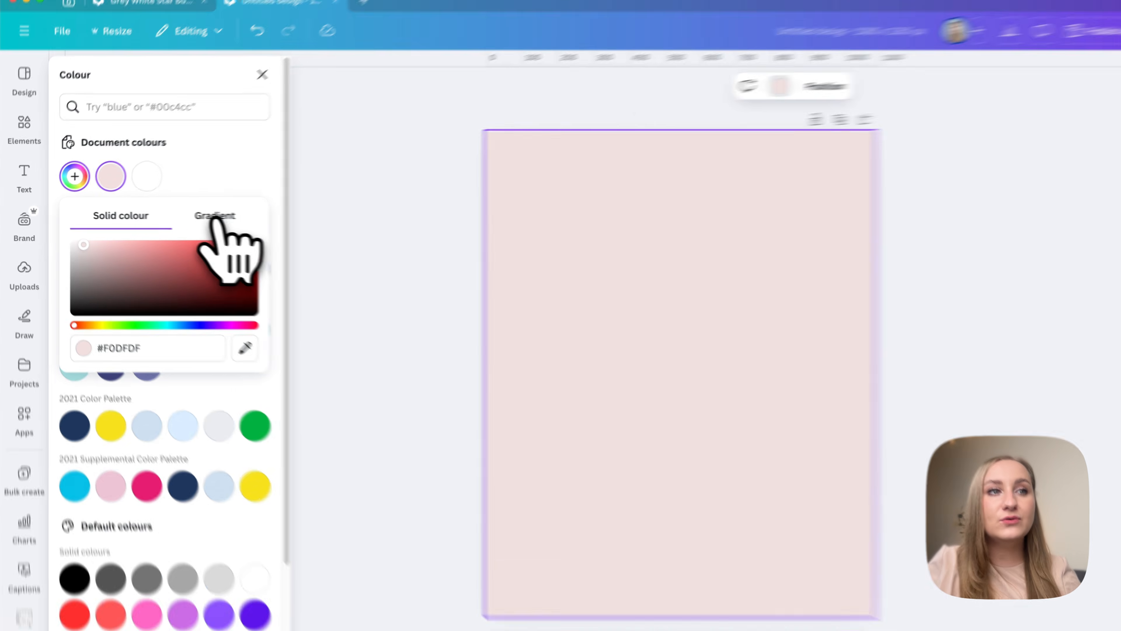
left_click(186, 216)
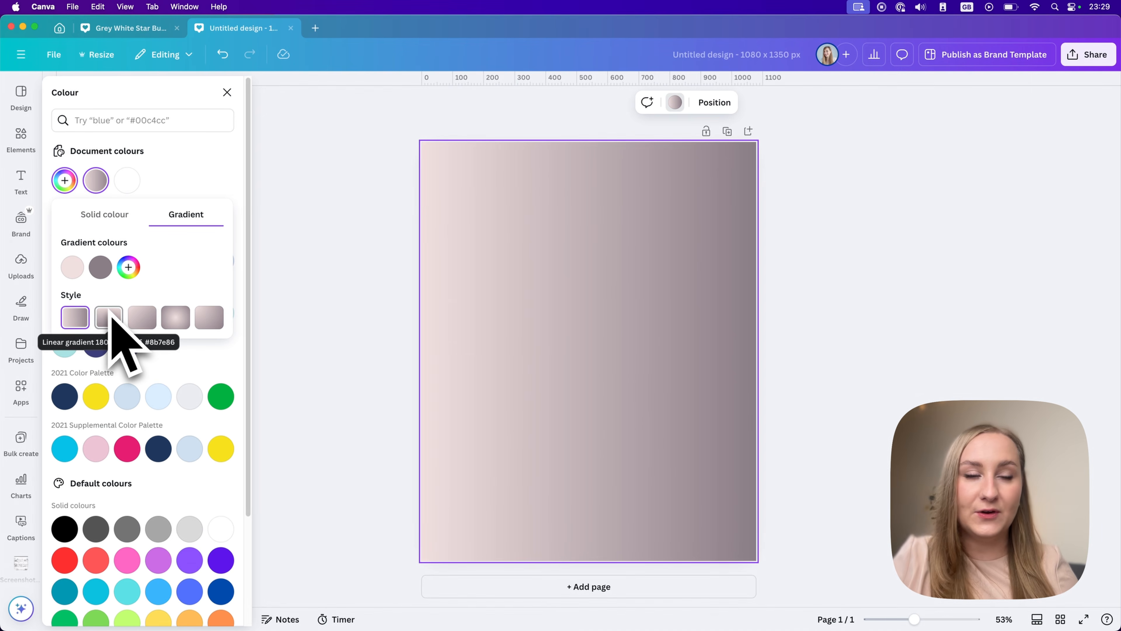
left_click(111, 317)
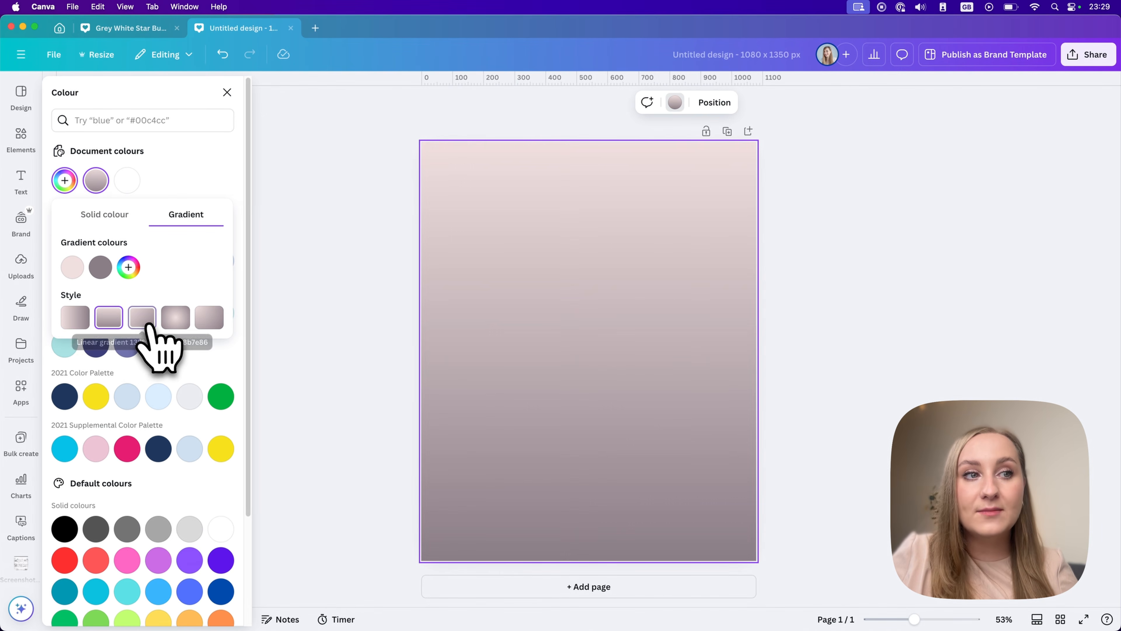
left_click(144, 317)
left_click(176, 318)
left_click(209, 318)
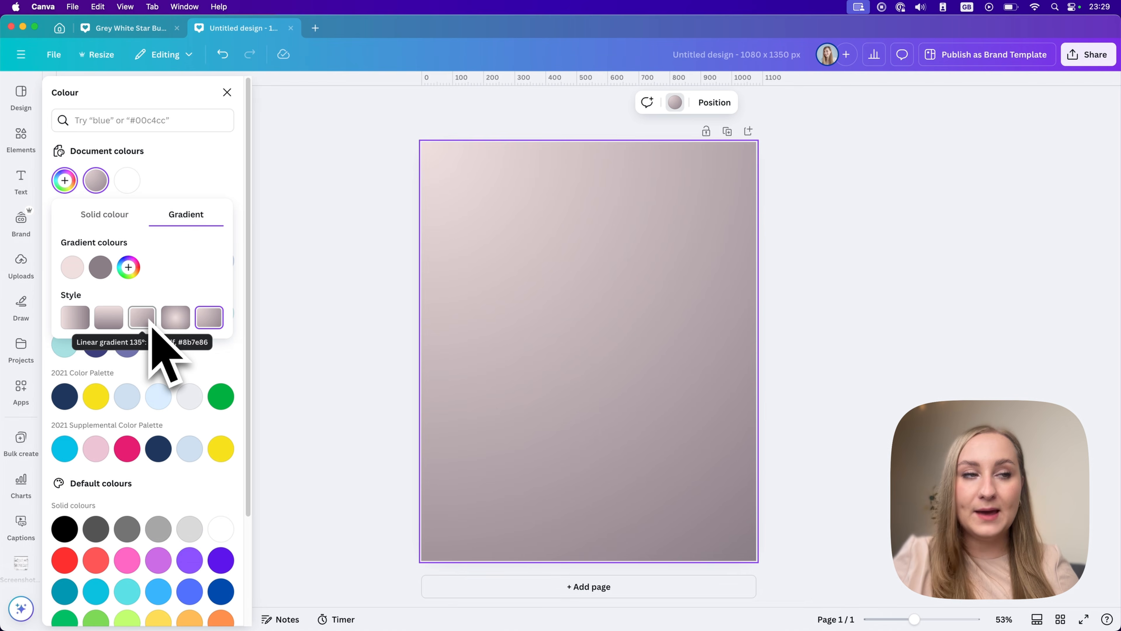
Add #C373A4 as a third gradient colour and switch the background gradient to the centred radial style.
left_click(128, 268)
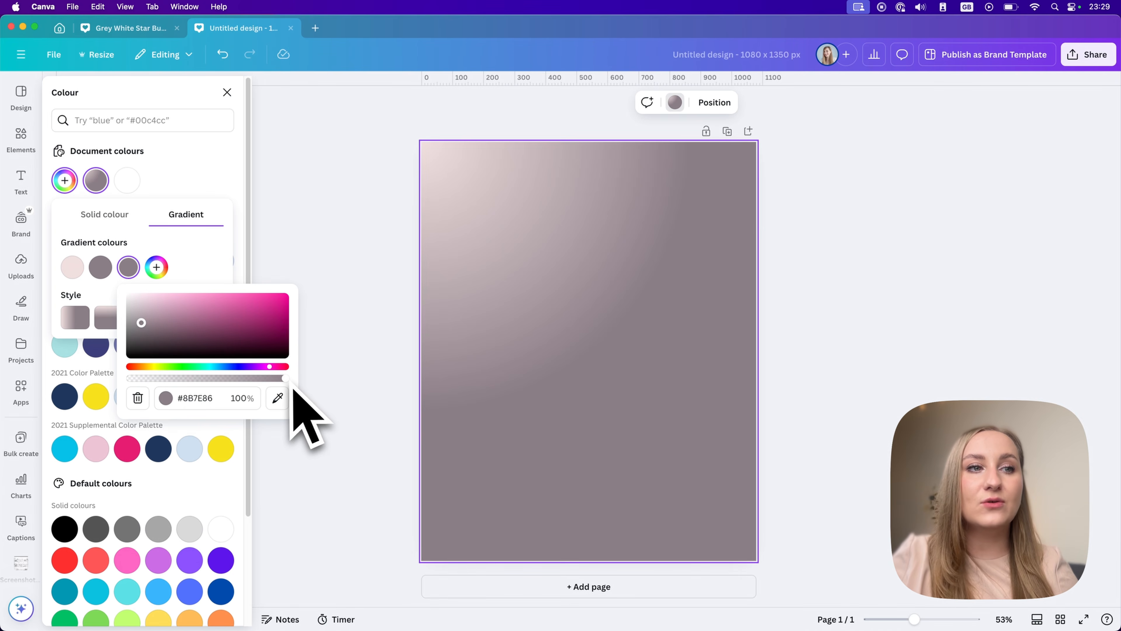
left_click_drag(247, 318, 209, 307)
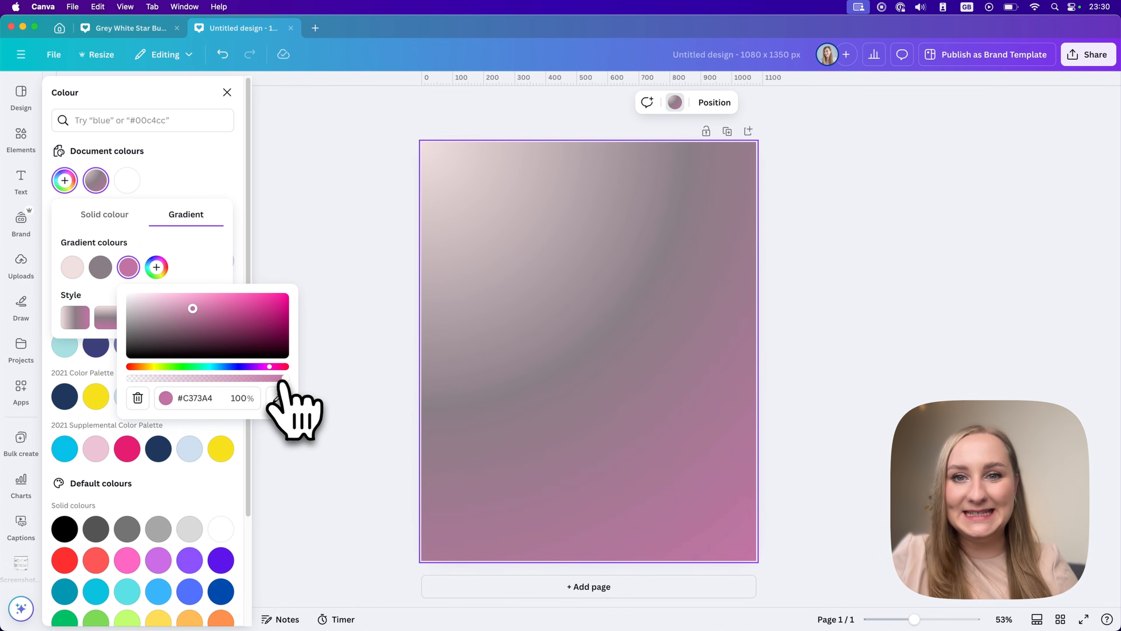
mouse_move(280, 379)
left_mouse_down()
mouse_move(195, 381)
mouse_move(278, 390)
mouse_move(148, 385)
mouse_move(282, 389)
left_mouse_up()
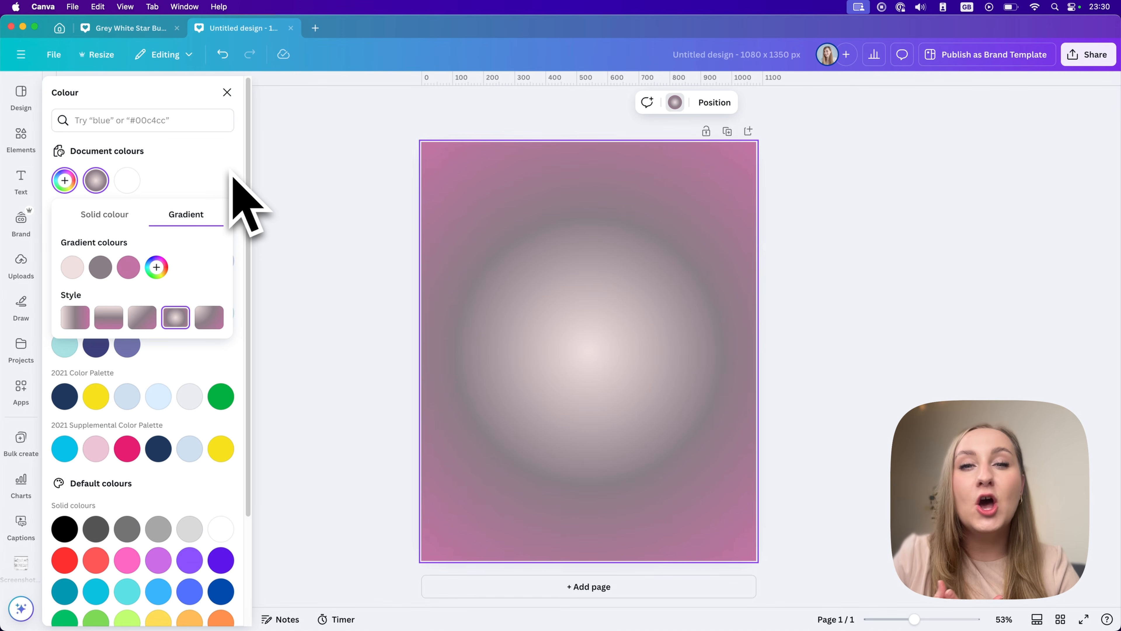
left_click(216, 177)
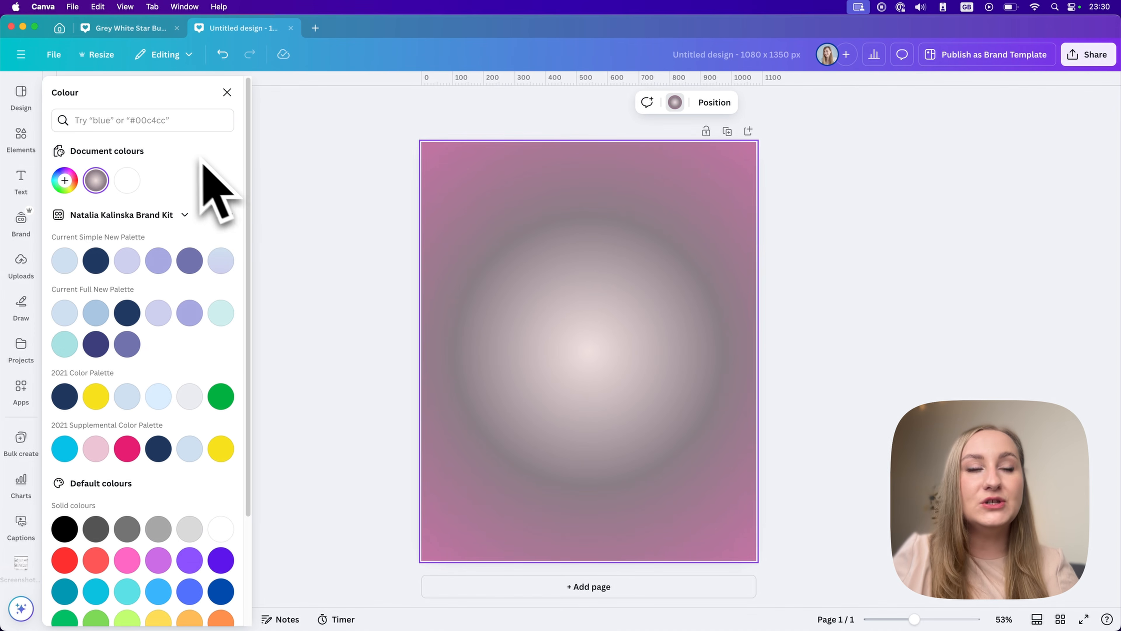
Set the page background to the solid colour #FCF7F3.
left_click(65, 181)
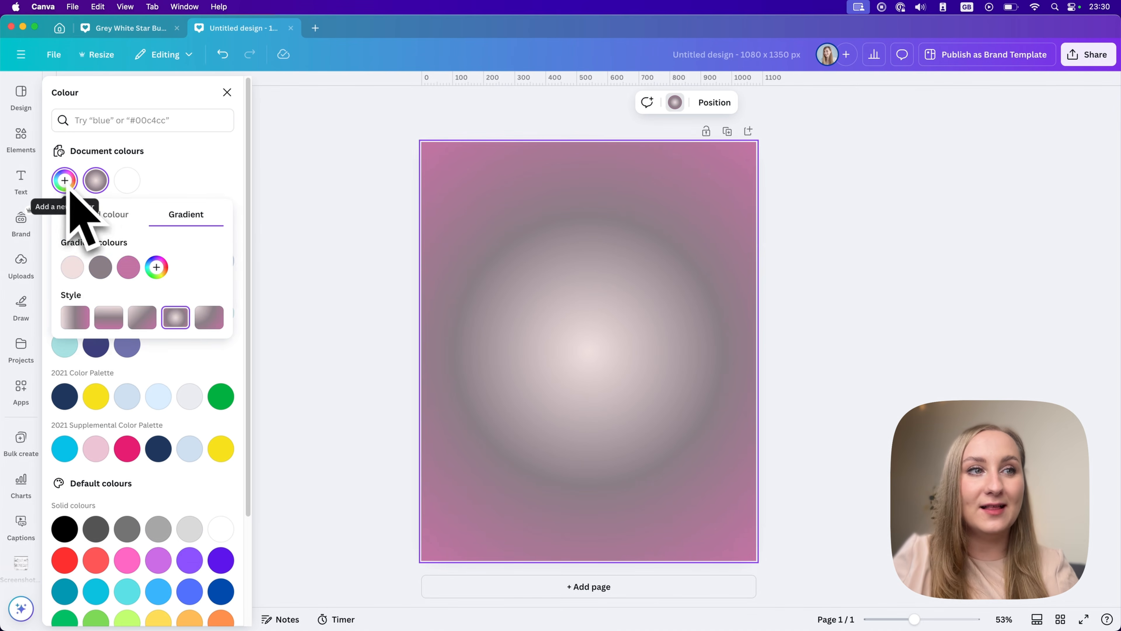
left_click(104, 215)
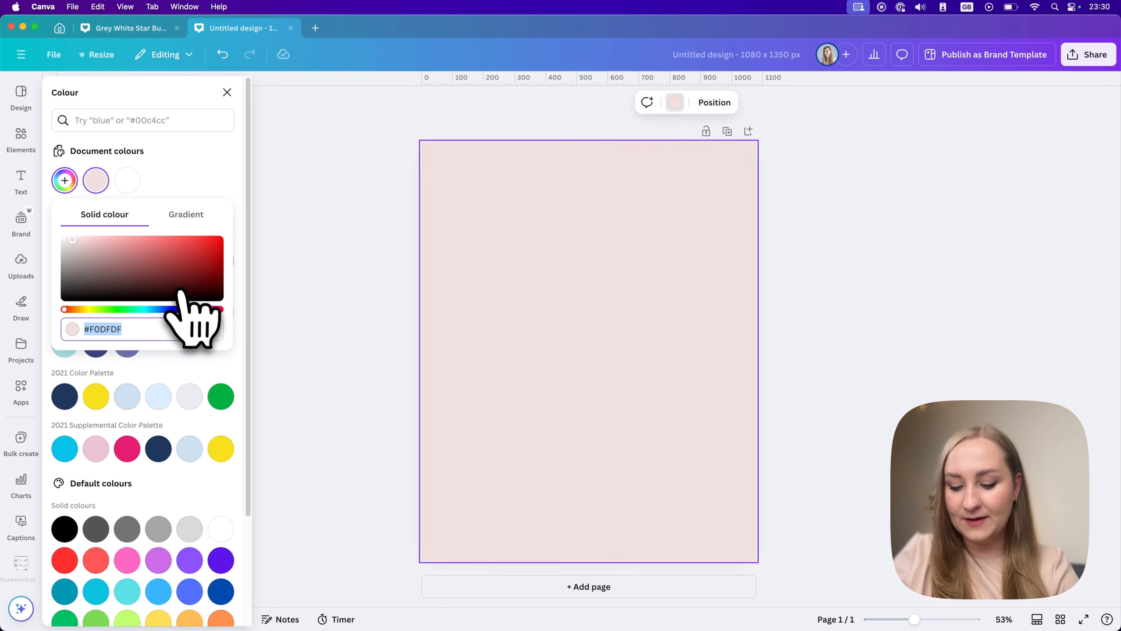
type("#FCF7F3")
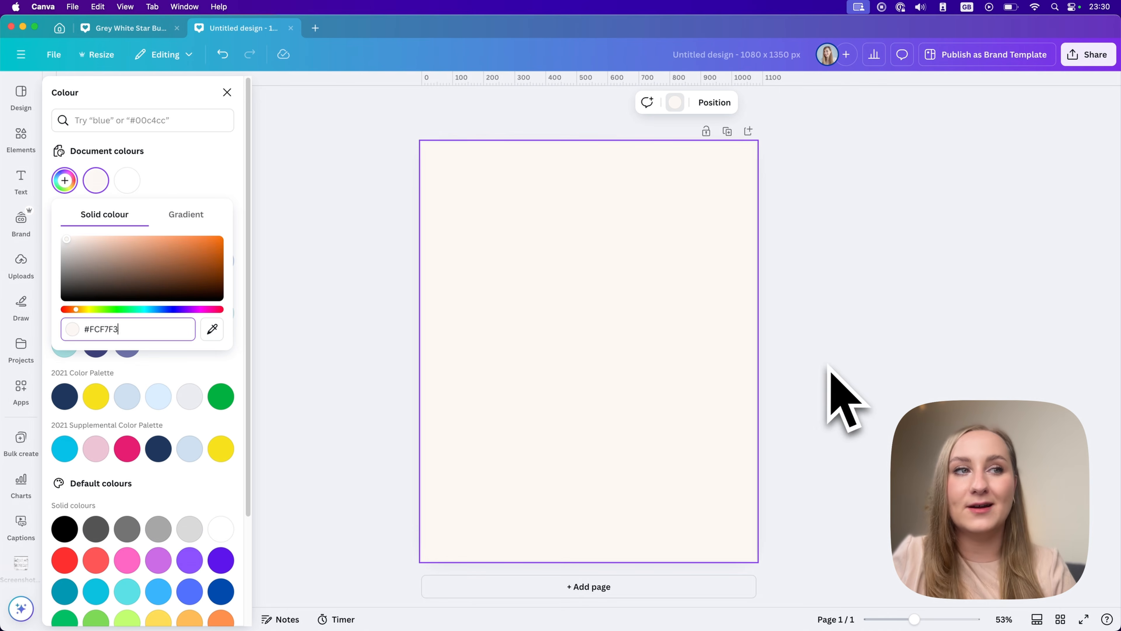
left_click(507, 304)
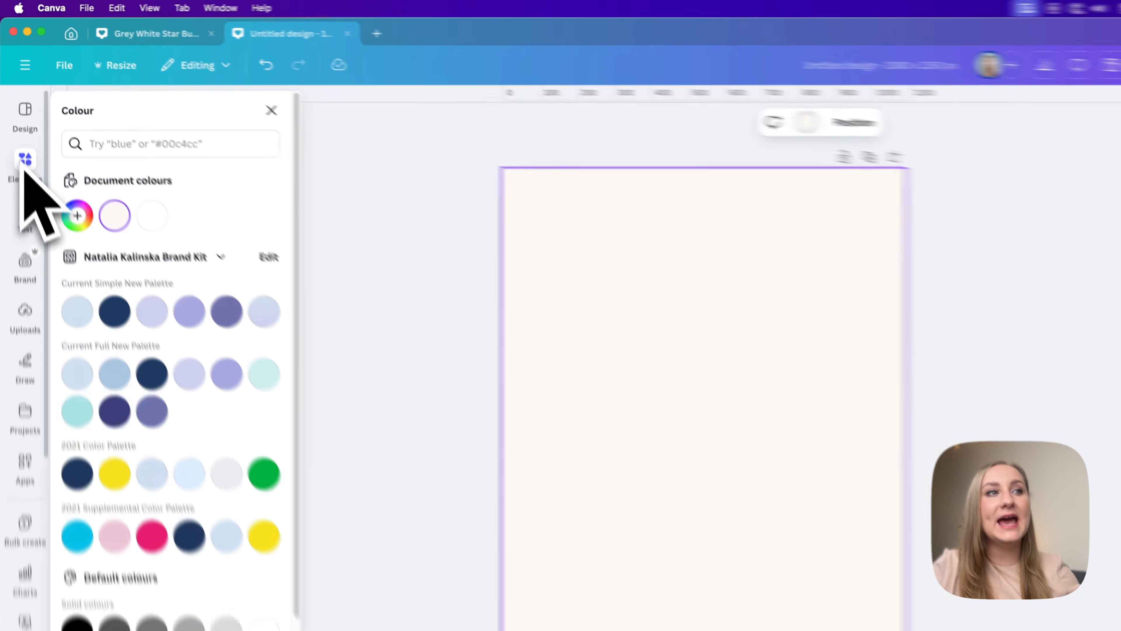
Browse the elements library's categories, from shapes and graphics through photos and videos to frames, grids and mockups.
left_click(21, 137)
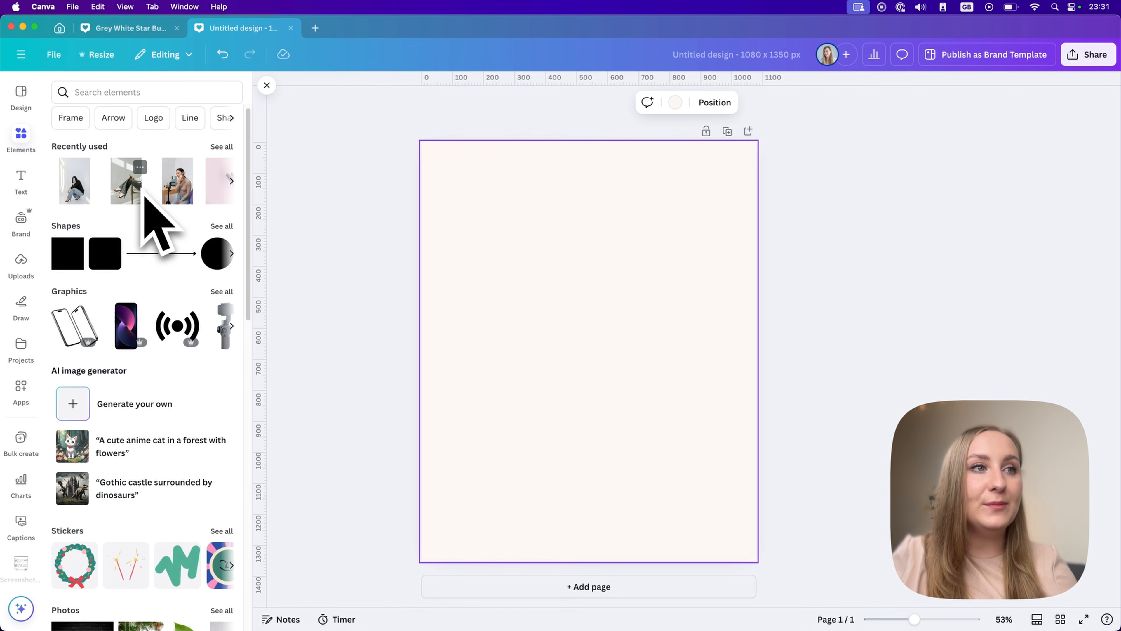
scroll(132, 203, "down", 1)
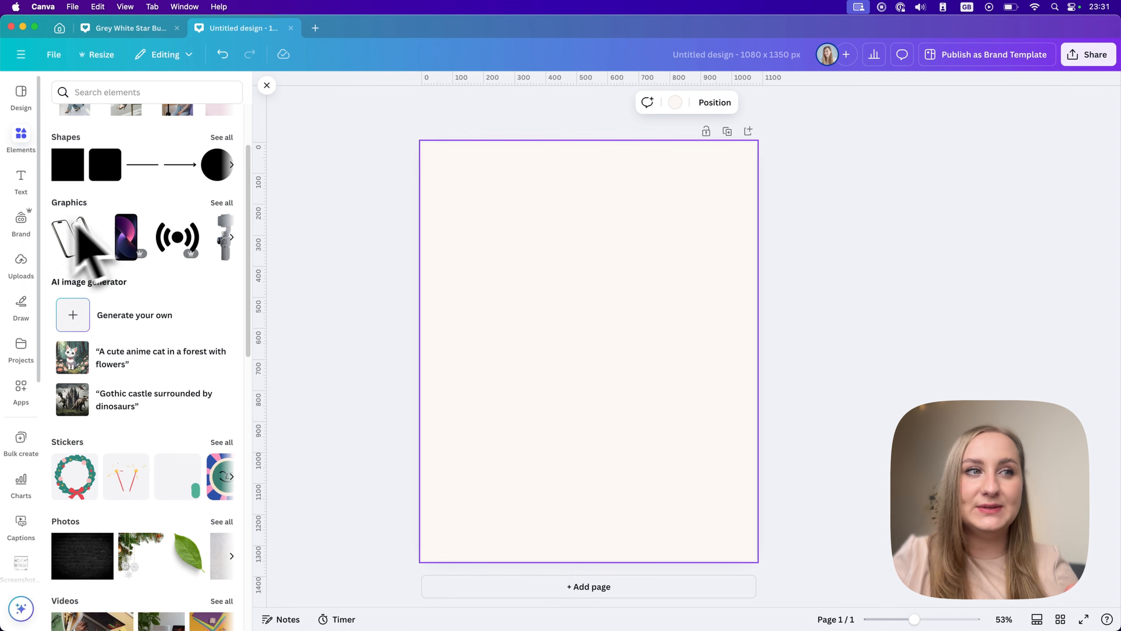
scroll(110, 217, "down", 2)
scroll(86, 285, "down", 5)
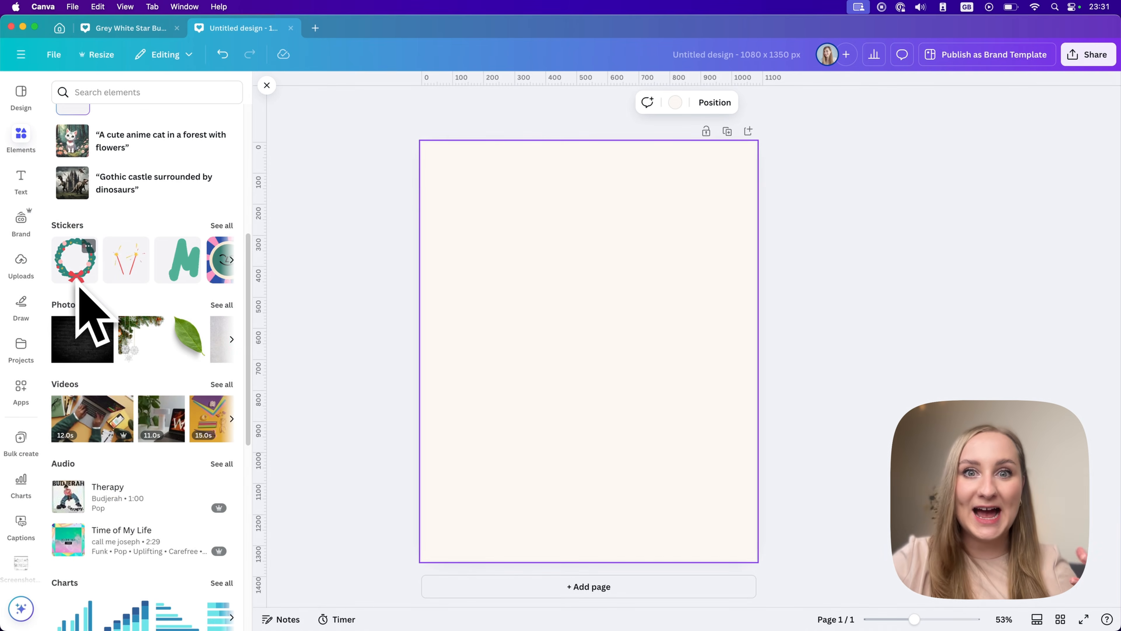
scroll(102, 336, "down", 3)
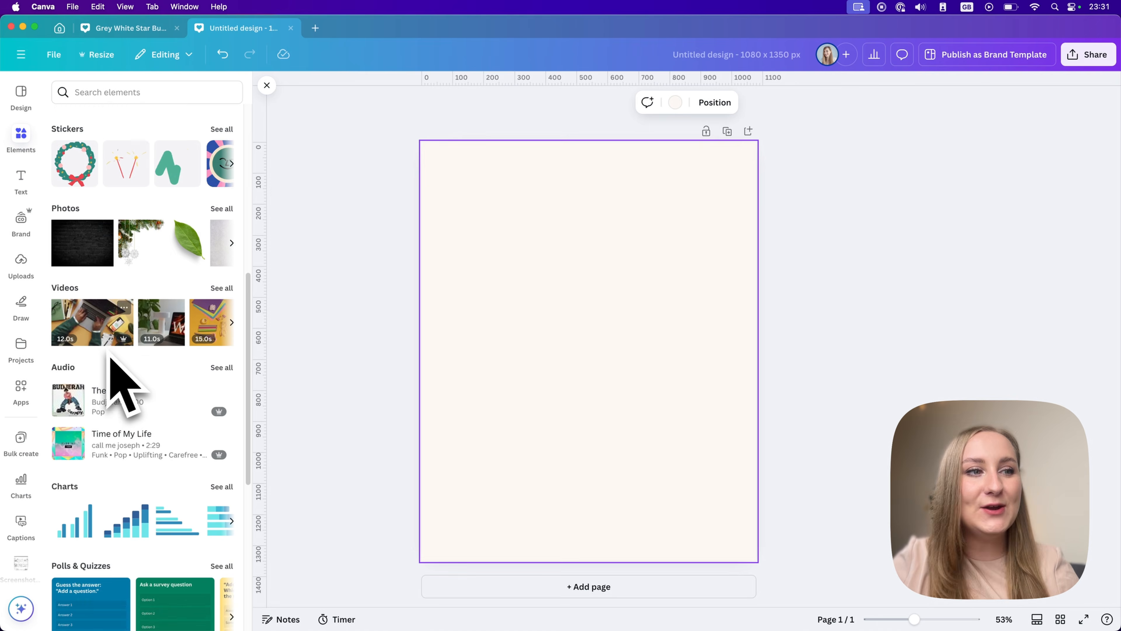
scroll(115, 377, "down", 6)
scroll(110, 371, "down", 6)
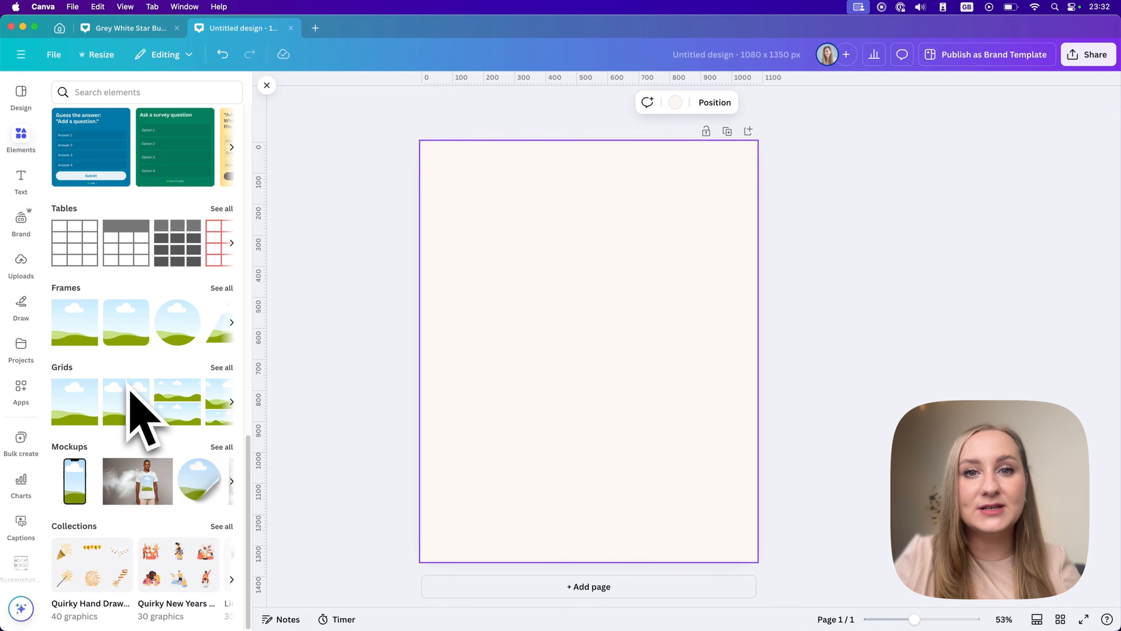
scroll(133, 366, "up", 15)
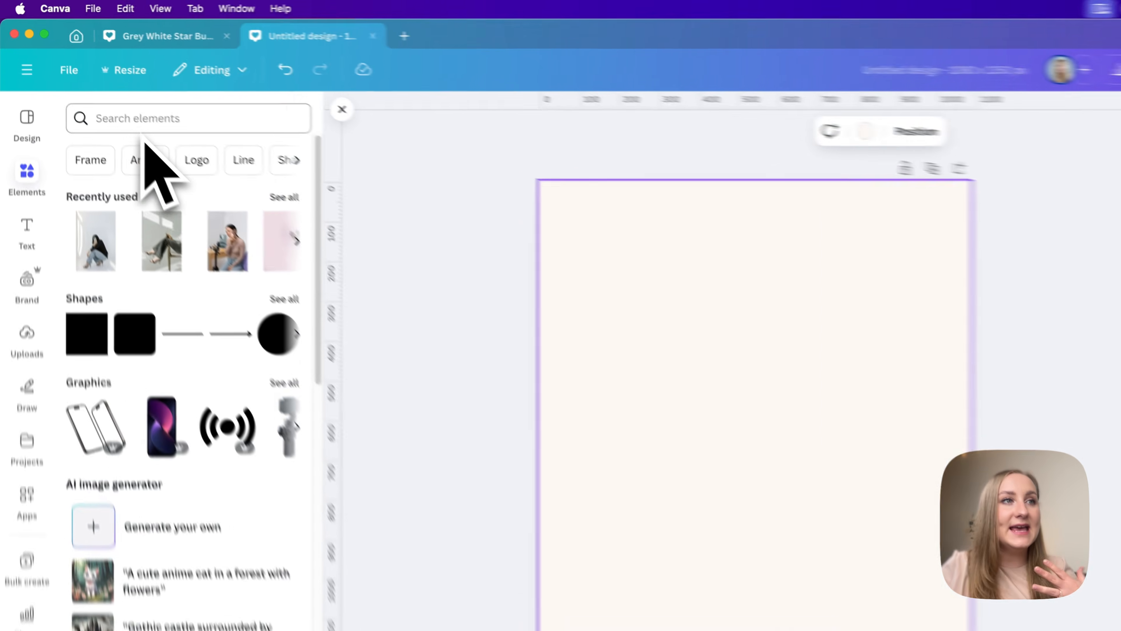
Search the elements library for "woman" and limit the results to photos.
left_click(113, 95)
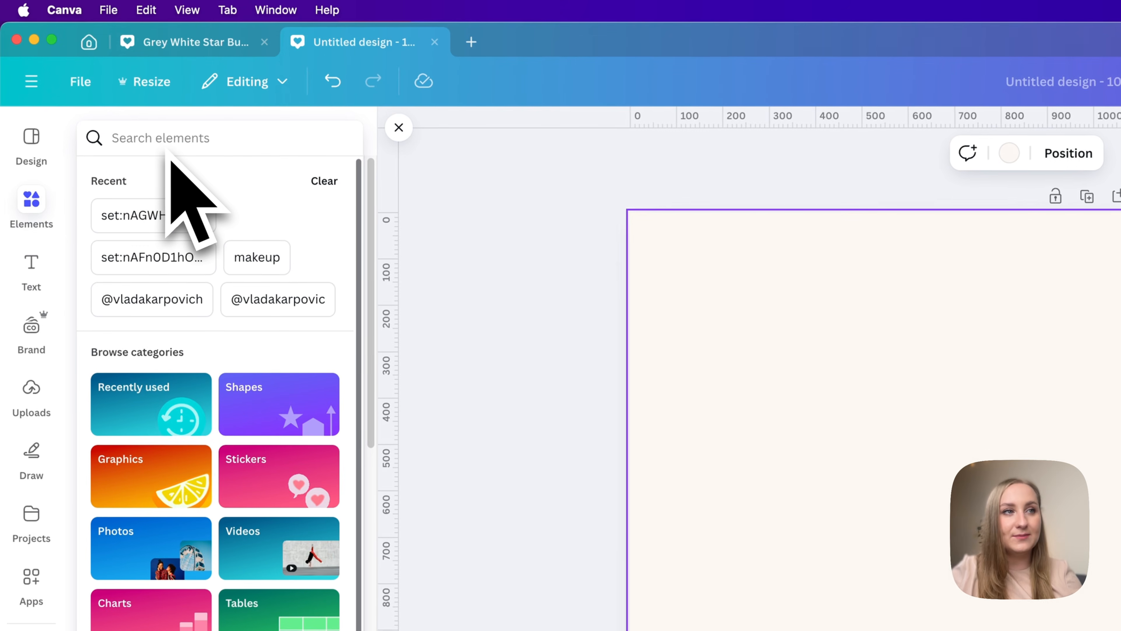
type("woman")
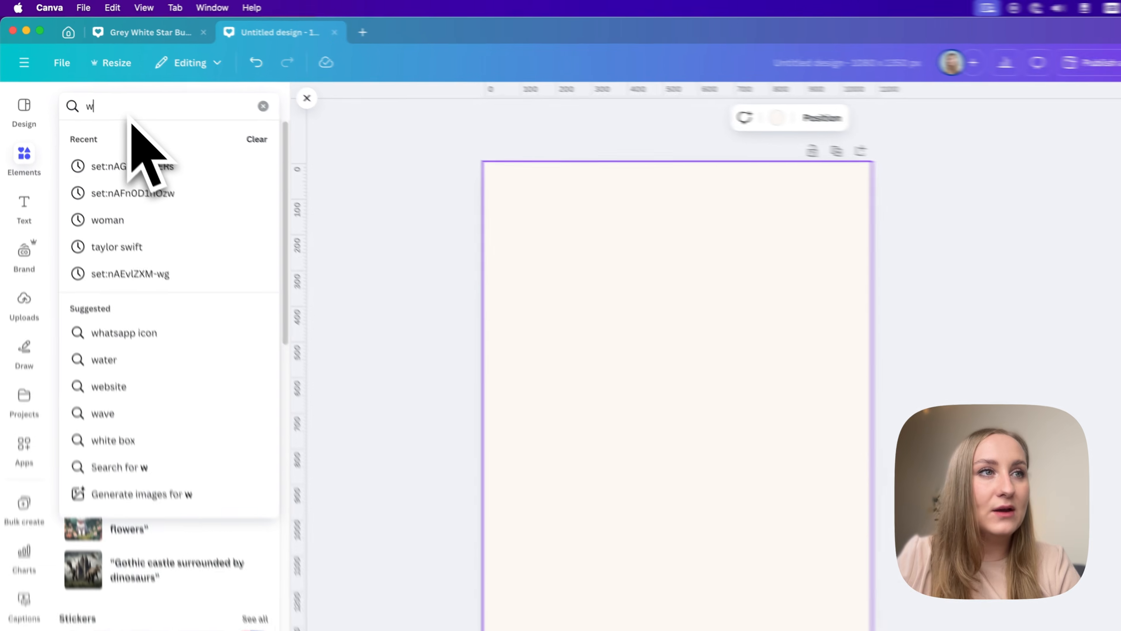
key("Return")
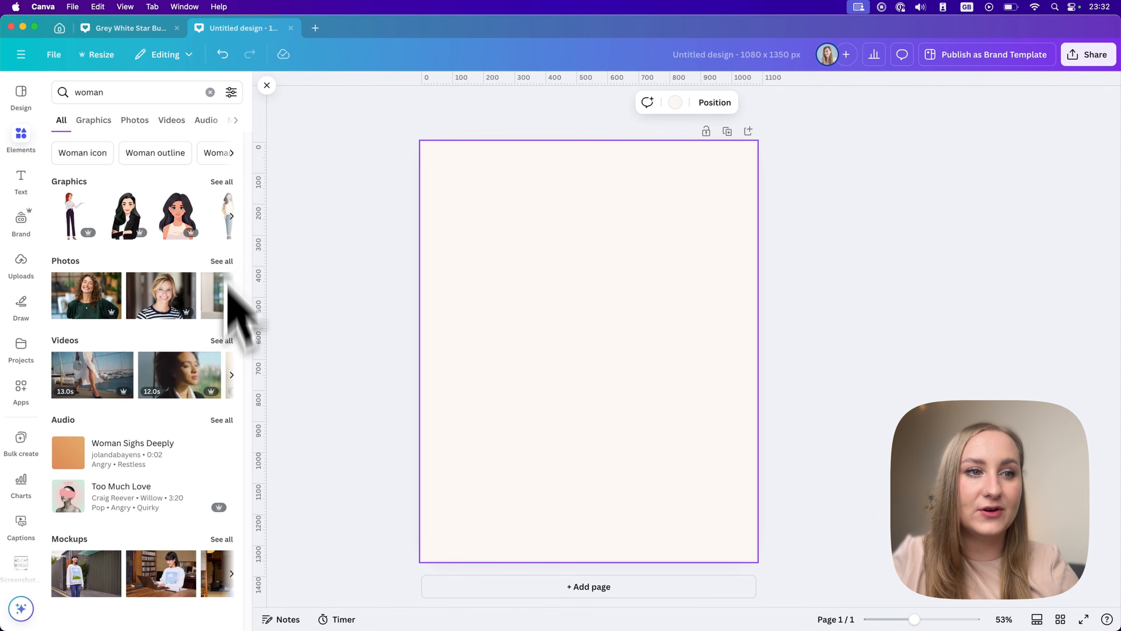
left_click(140, 128)
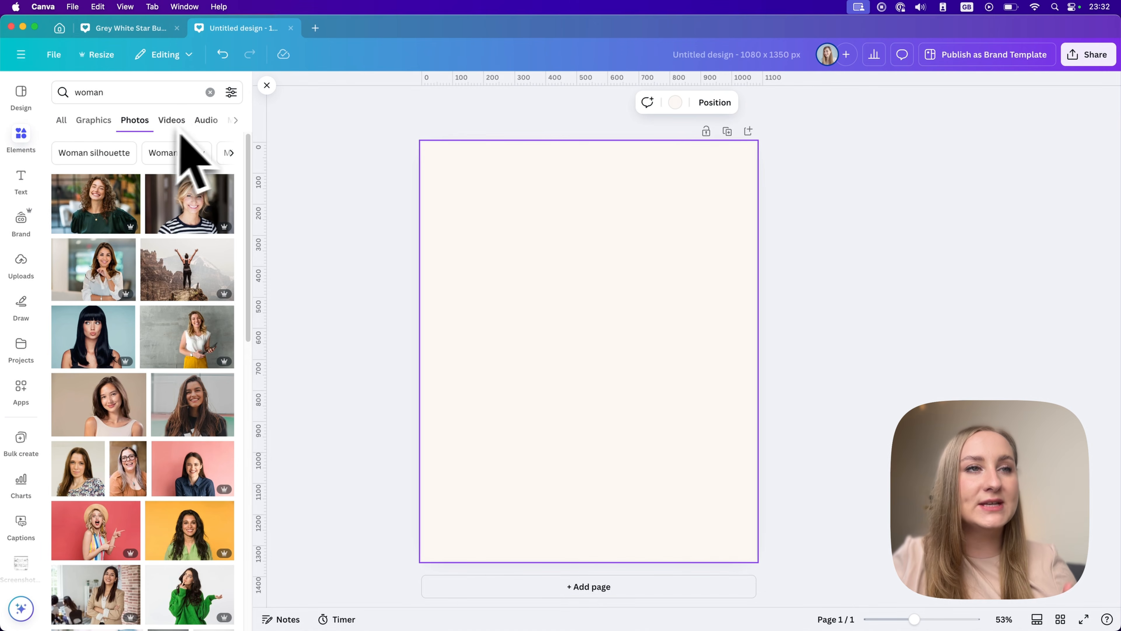
Filter the "woman" photo results to vertical orientation and the colour red.
left_click(231, 92)
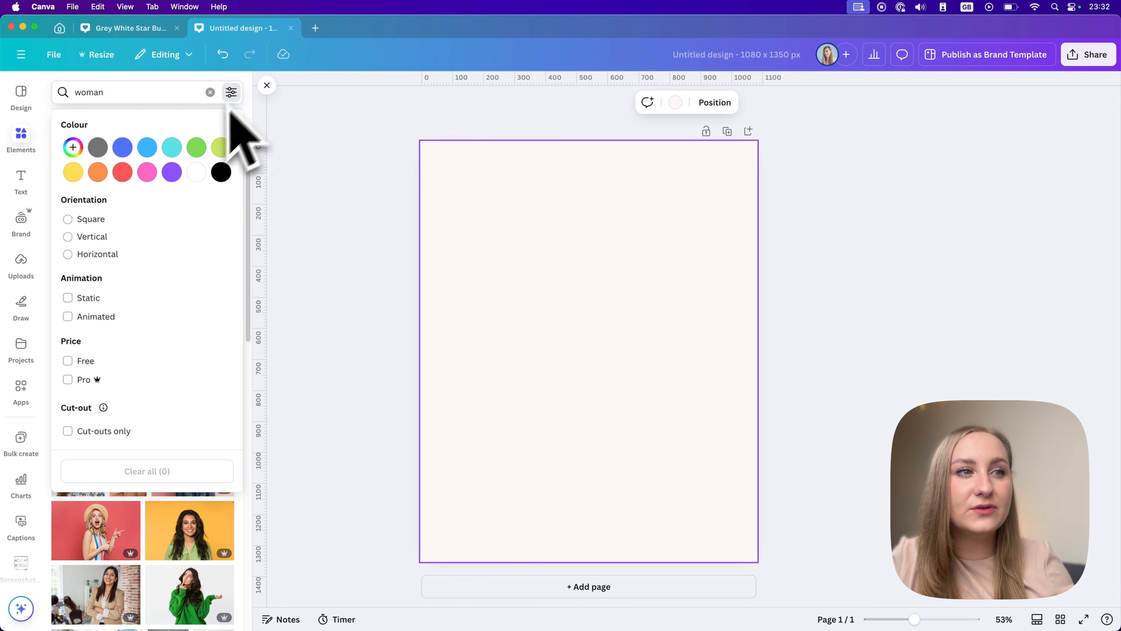
left_click(94, 237)
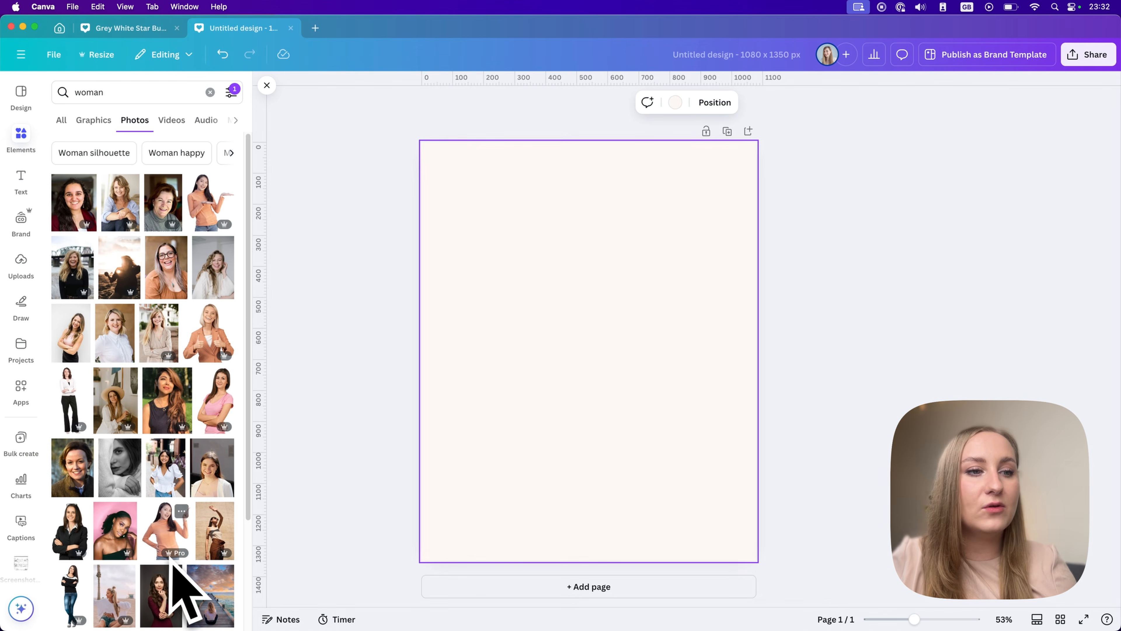
scroll(199, 336, "down", 5)
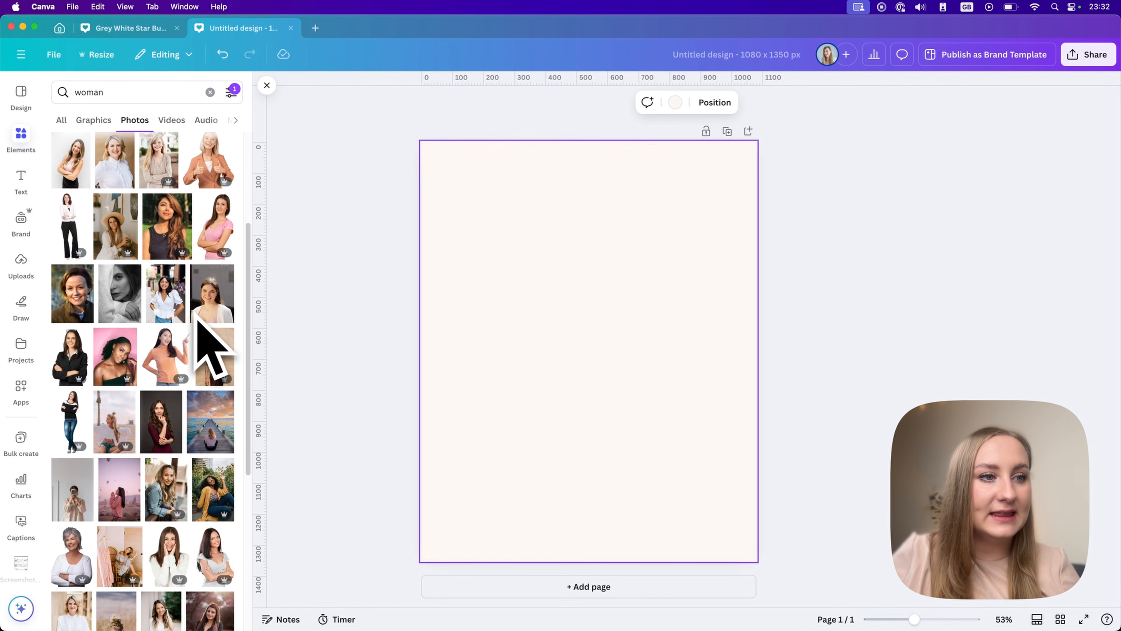
left_click(231, 93)
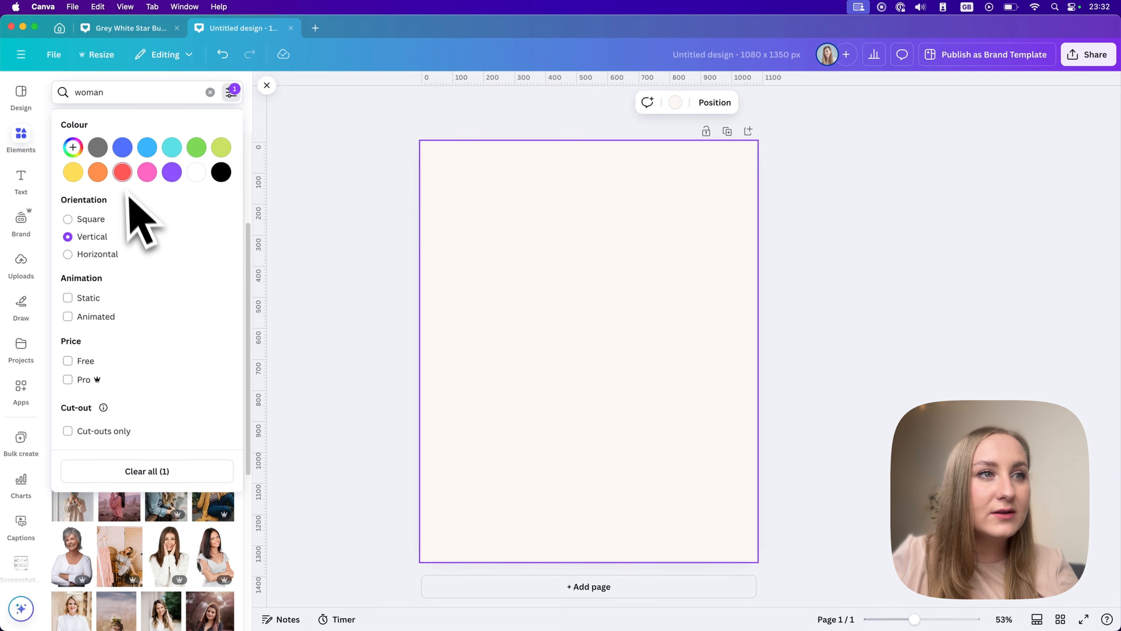
left_click(122, 173)
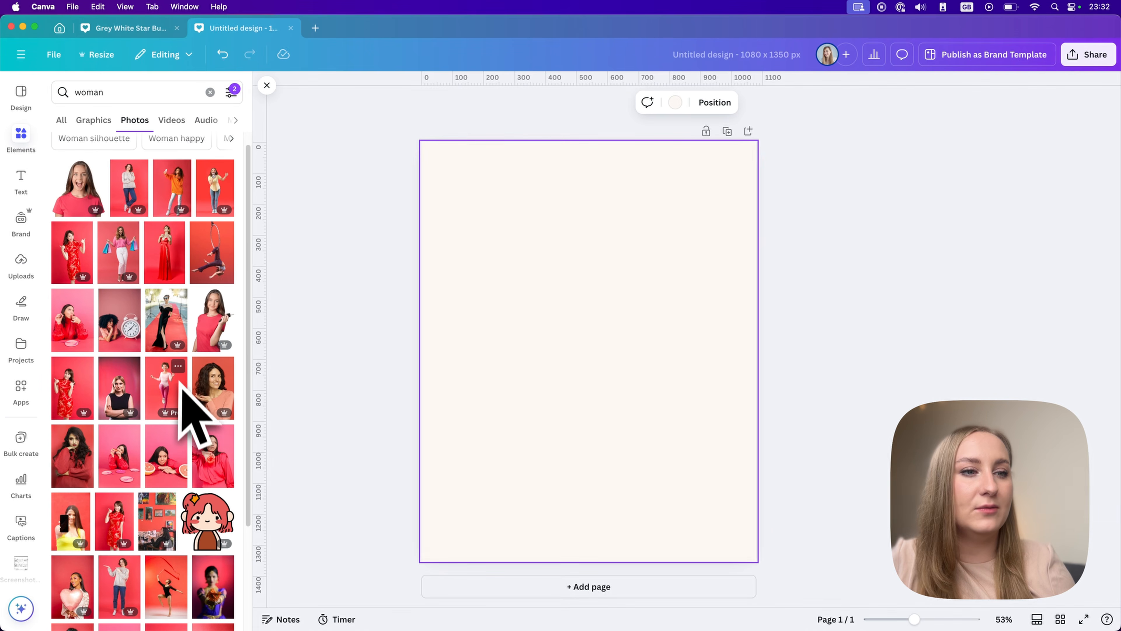
scroll(180, 380, "down", 2)
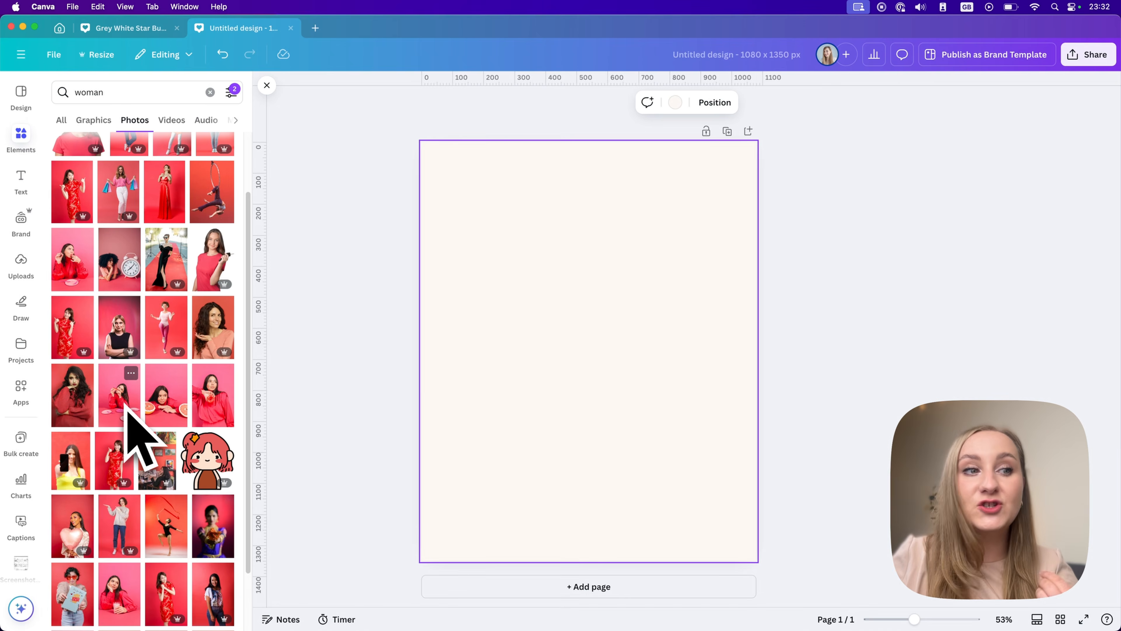
Add the photo of the woman at the pink table with plates and try resizing, moving and rotating it.
left_click(126, 408)
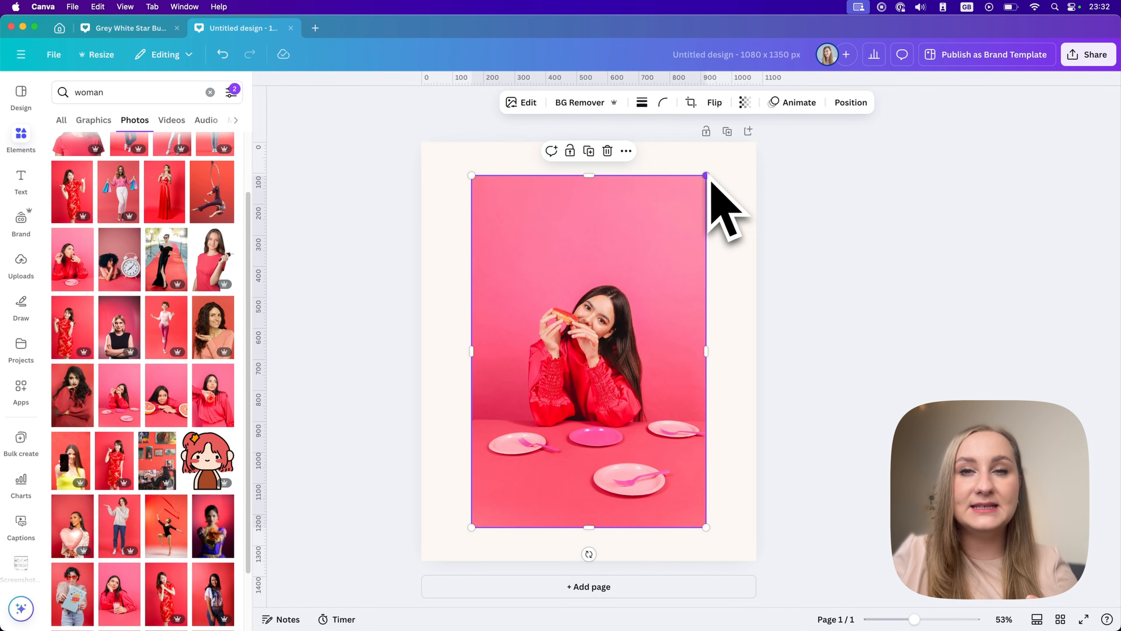
left_click_drag(712, 181, 632, 301)
left_click_drag(622, 398, 658, 333)
left_click_drag(638, 287, 640, 338)
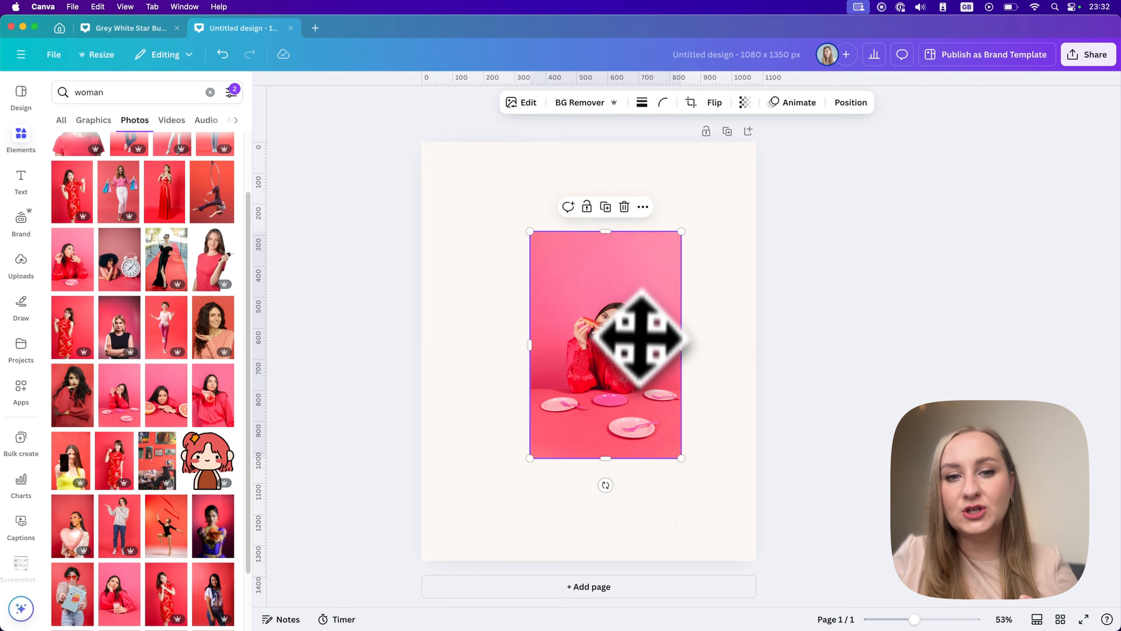
left_click_drag(606, 485, 612, 495)
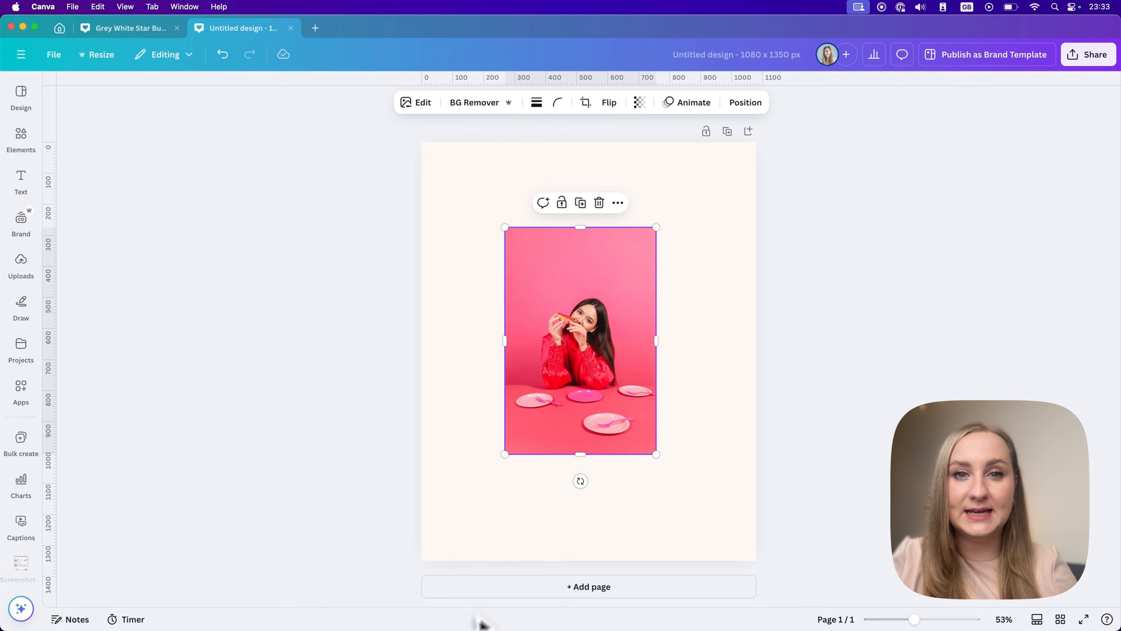
Switch to Finder, bring the Unsplash JPEG from the Canva Uploads folder into the design, and show the uploaded images.
left_click(238, 621)
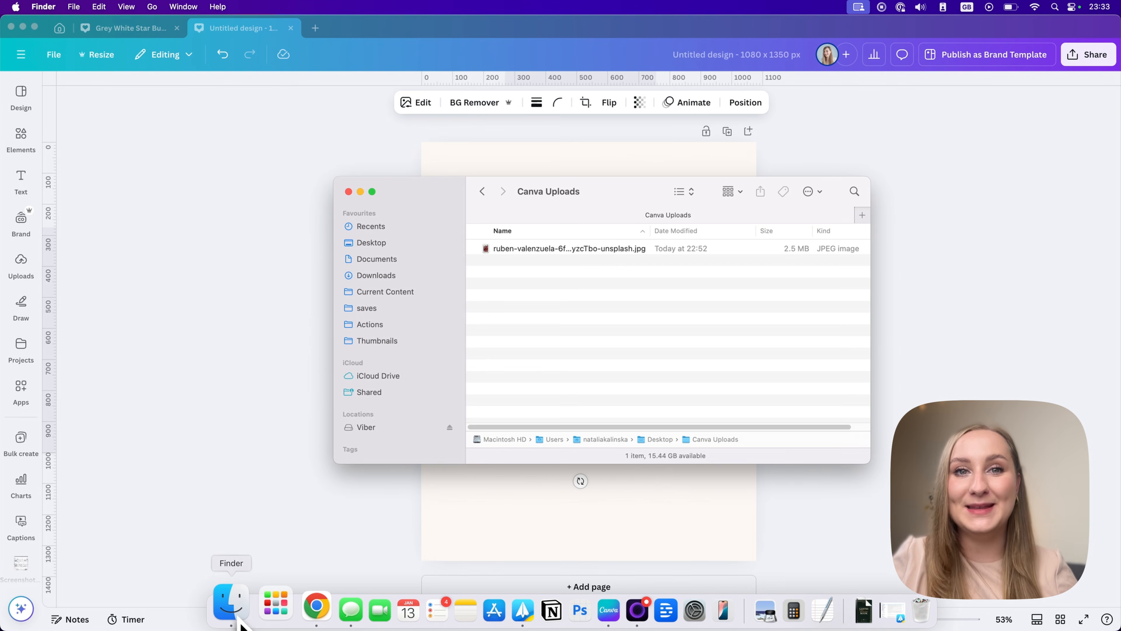
left_click_drag(815, 181, 891, 184)
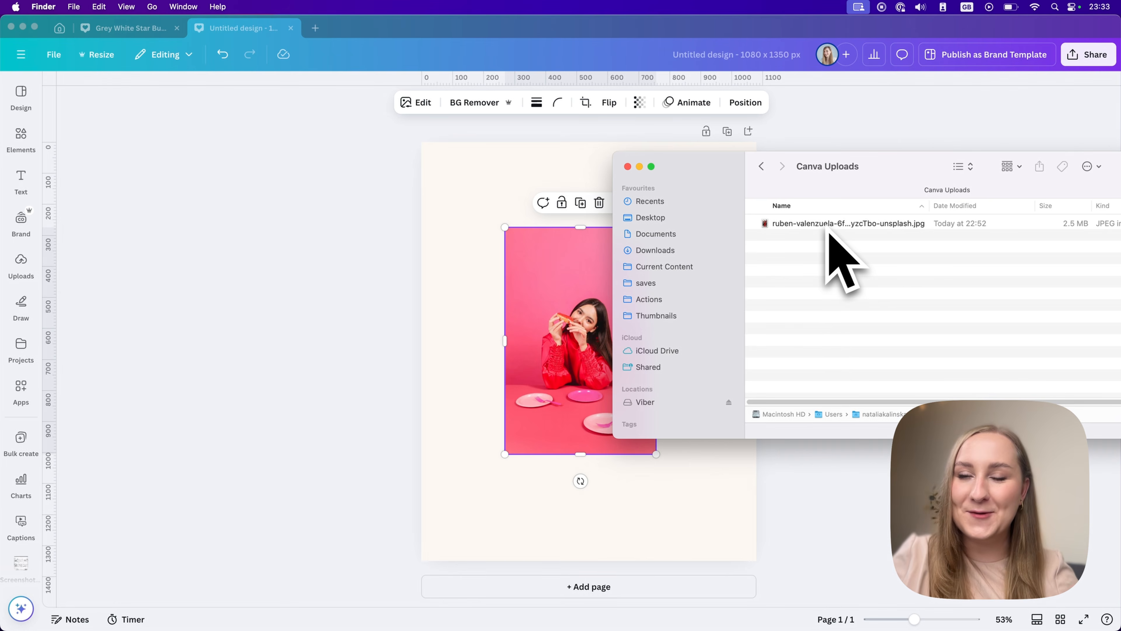
left_click_drag(812, 225, 481, 260)
left_click(24, 266)
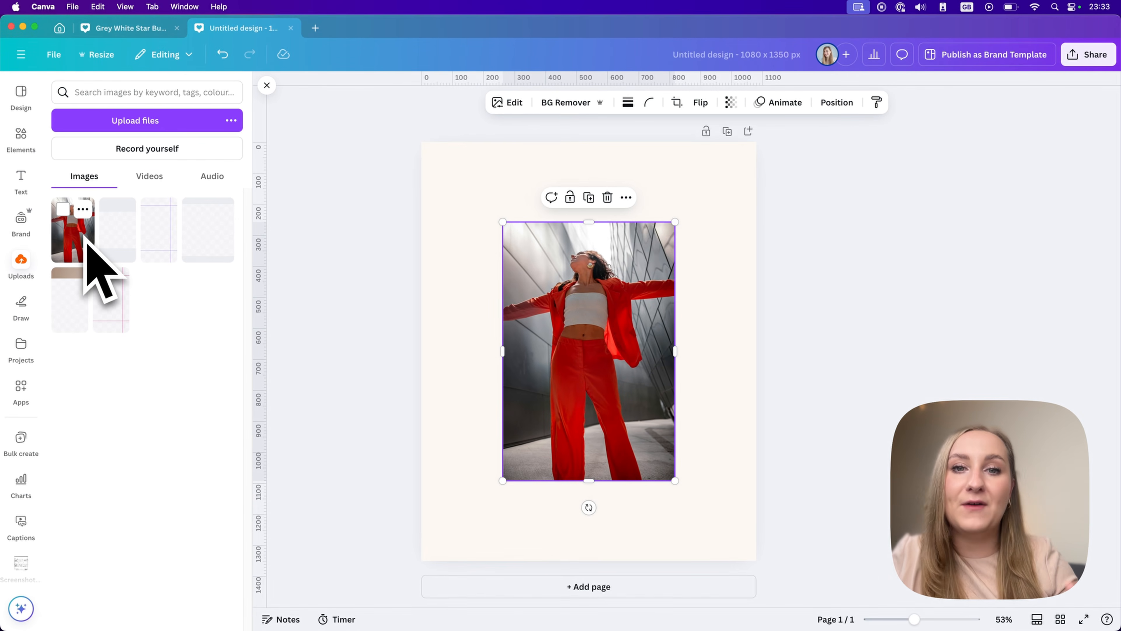
Add the uploaded red-suit photo to the page again and centre the photo on the page.
left_click(86, 240)
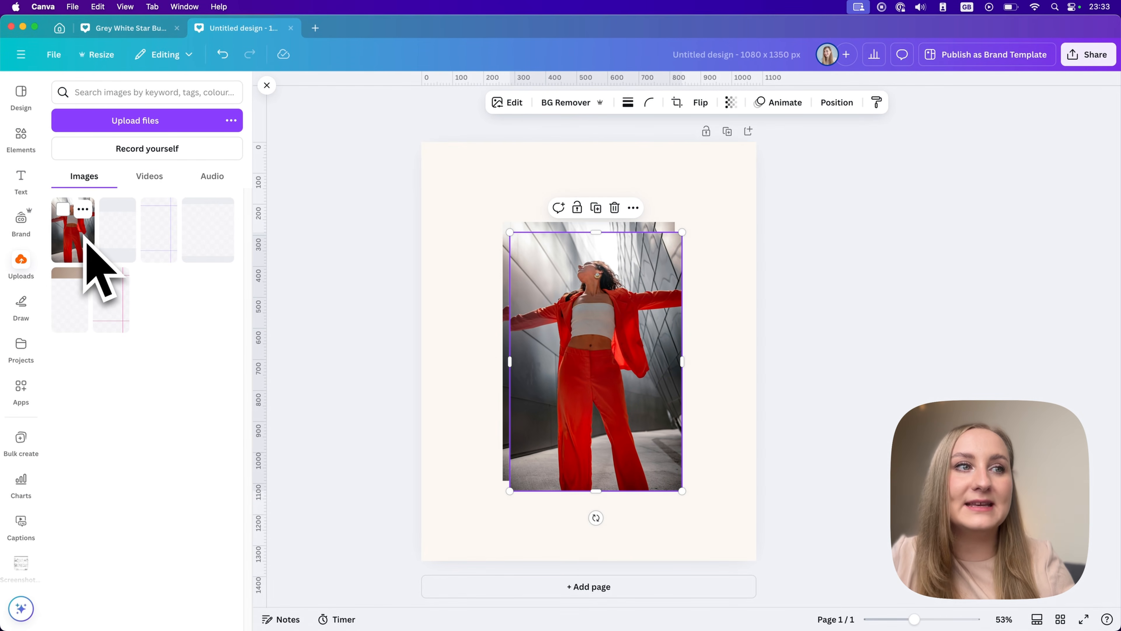
left_click_drag(587, 293, 675, 359)
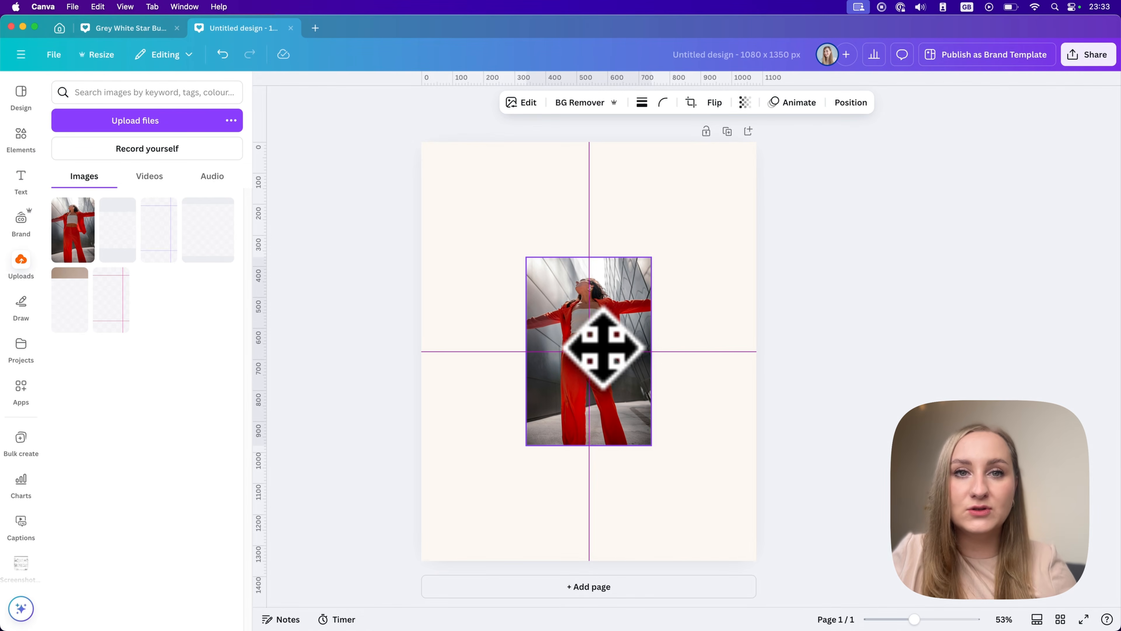
mouse_move(603, 349)
left_mouse_down()
mouse_move(608, 328)
mouse_move(576, 343)
mouse_move(643, 356)
mouse_move(596, 331)
mouse_move(602, 347)
mouse_move(599, 307)
mouse_move(600, 362)
left_mouse_up()
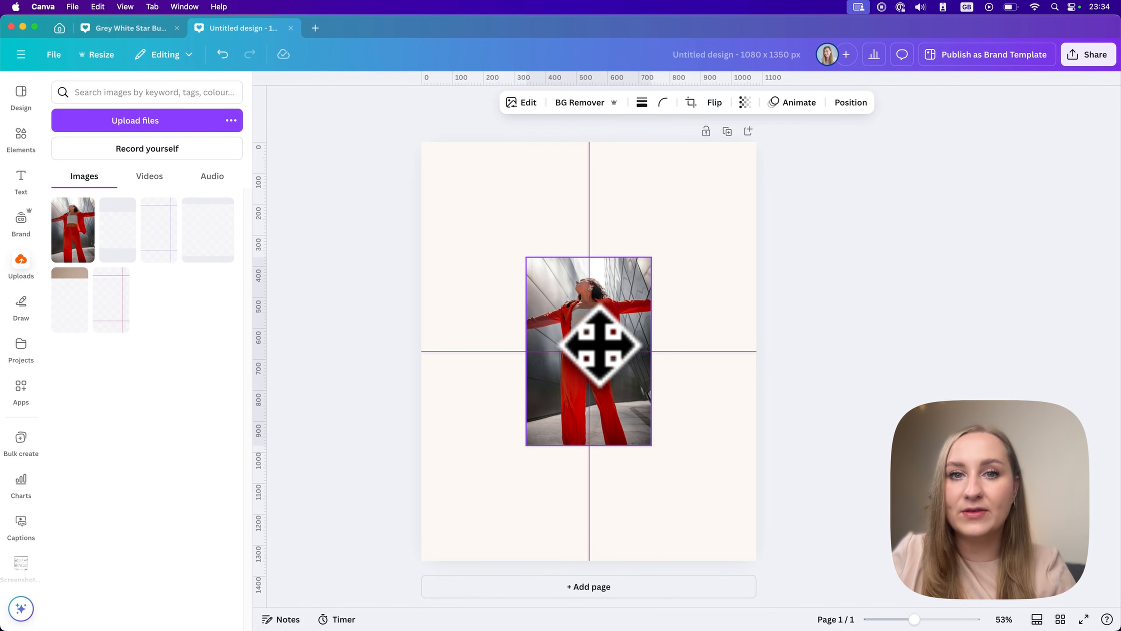
mouse_move(599, 345)
left_mouse_down()
mouse_move(671, 341)
mouse_move(671, 261)
mouse_move(626, 243)
mouse_move(545, 263)
mouse_move(572, 321)
mouse_move(538, 375)
mouse_move(623, 357)
mouse_move(608, 328)
mouse_move(597, 330)
mouse_move(595, 305)
mouse_move(597, 346)
left_mouse_up()
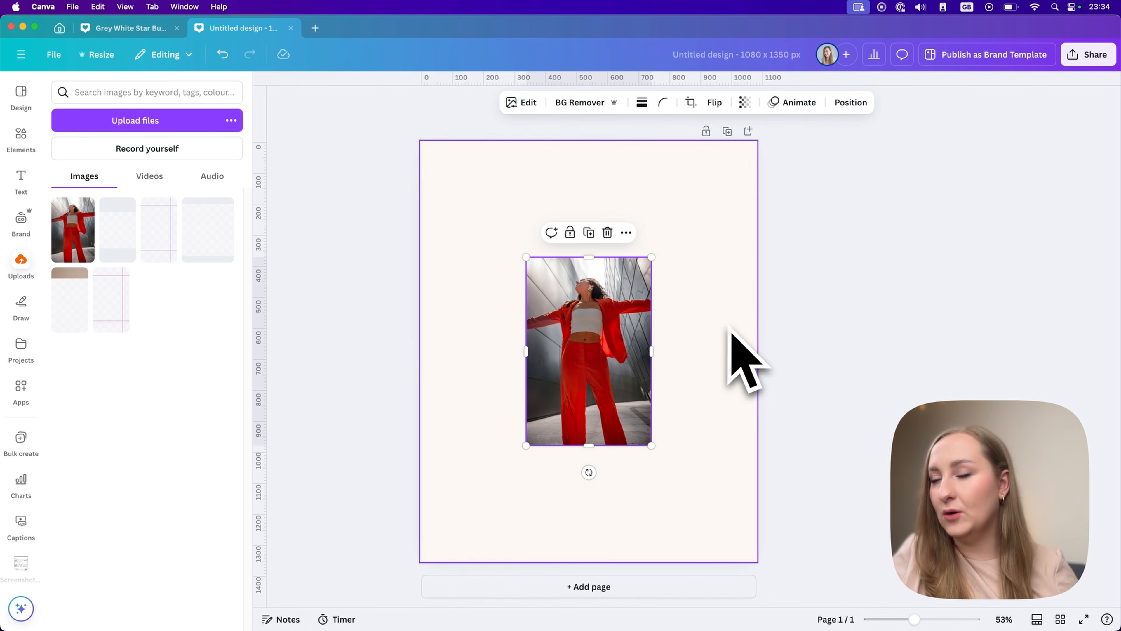
key("Escape")
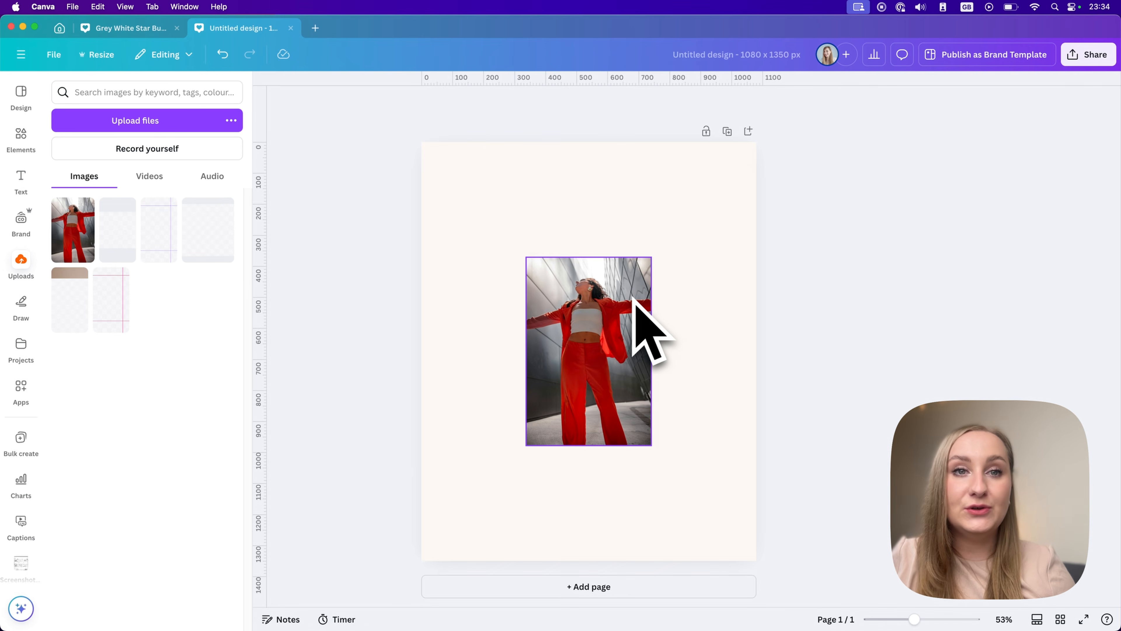
Clear the "woman" search in the elements library and open the full Frames category.
left_click(26, 142)
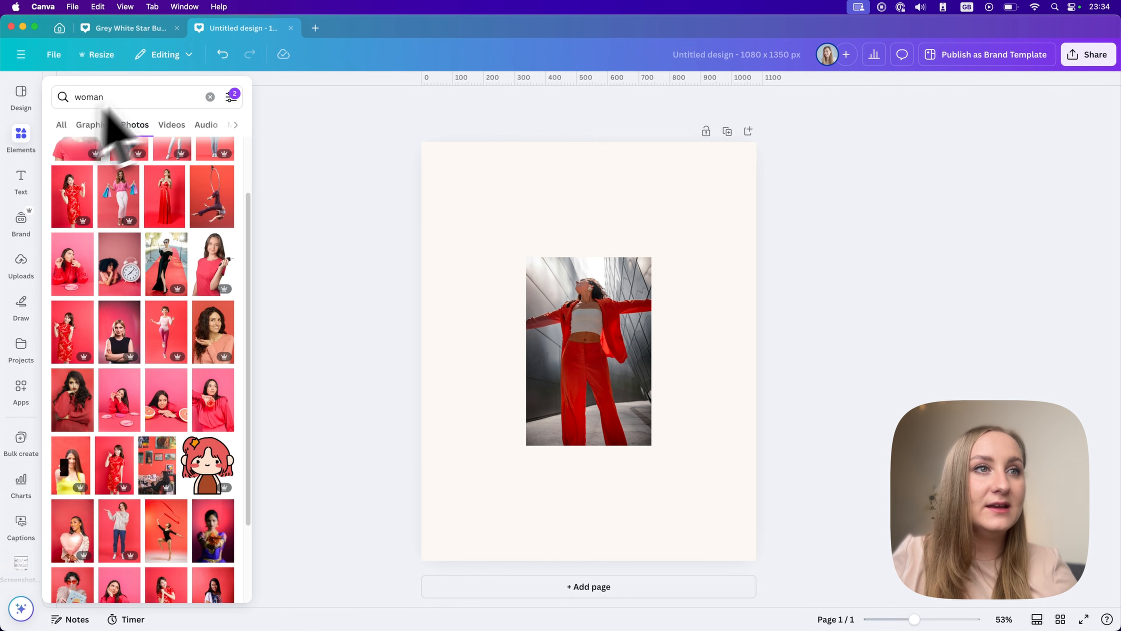
left_click(210, 92)
left_click(21, 142)
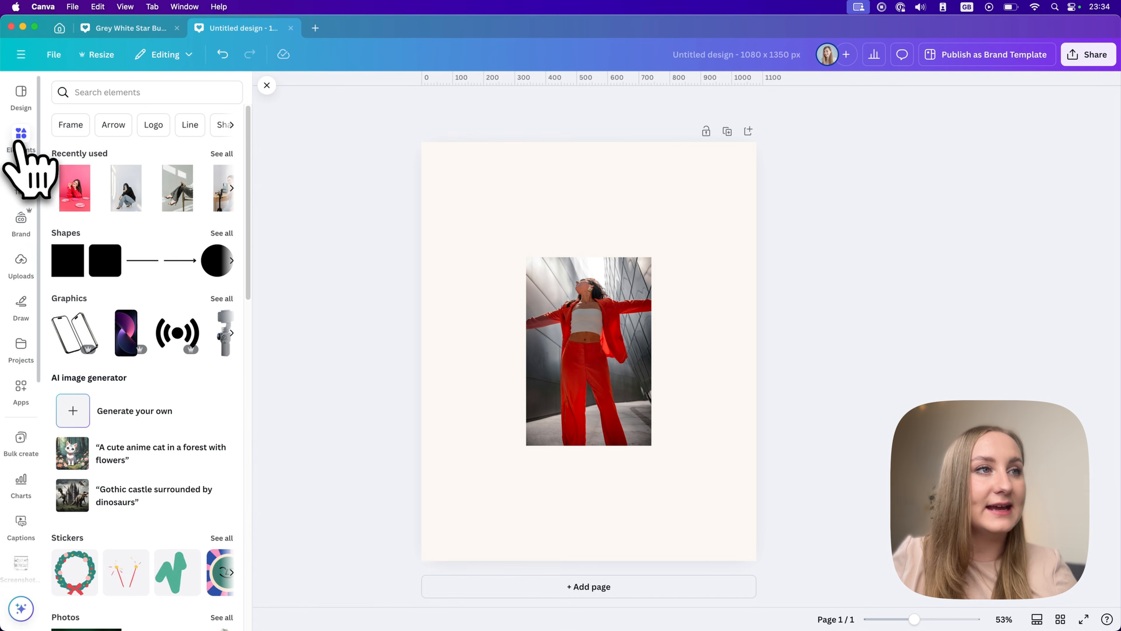
scroll(153, 273, "down", 1)
scroll(154, 273, "down", 15)
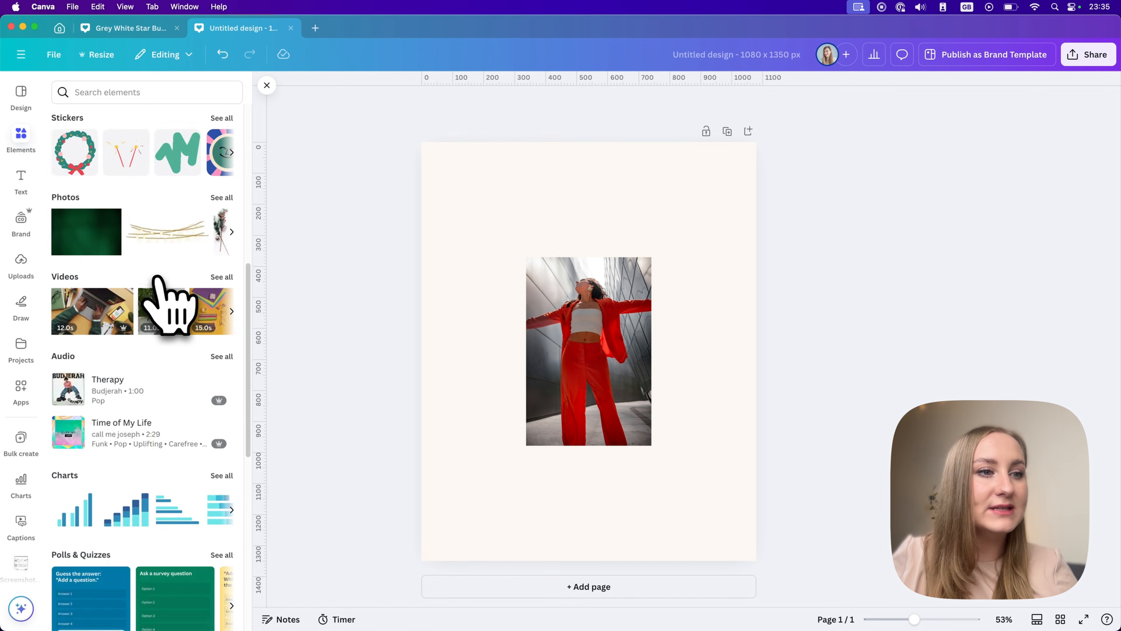
scroll(158, 279, "down", 1)
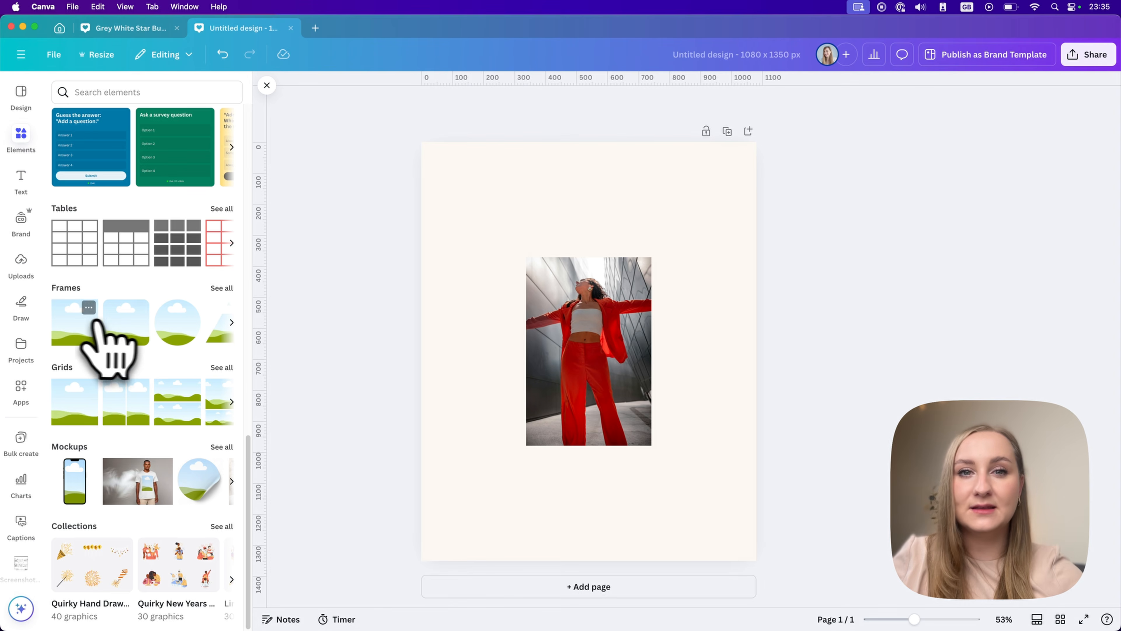
left_click(227, 290)
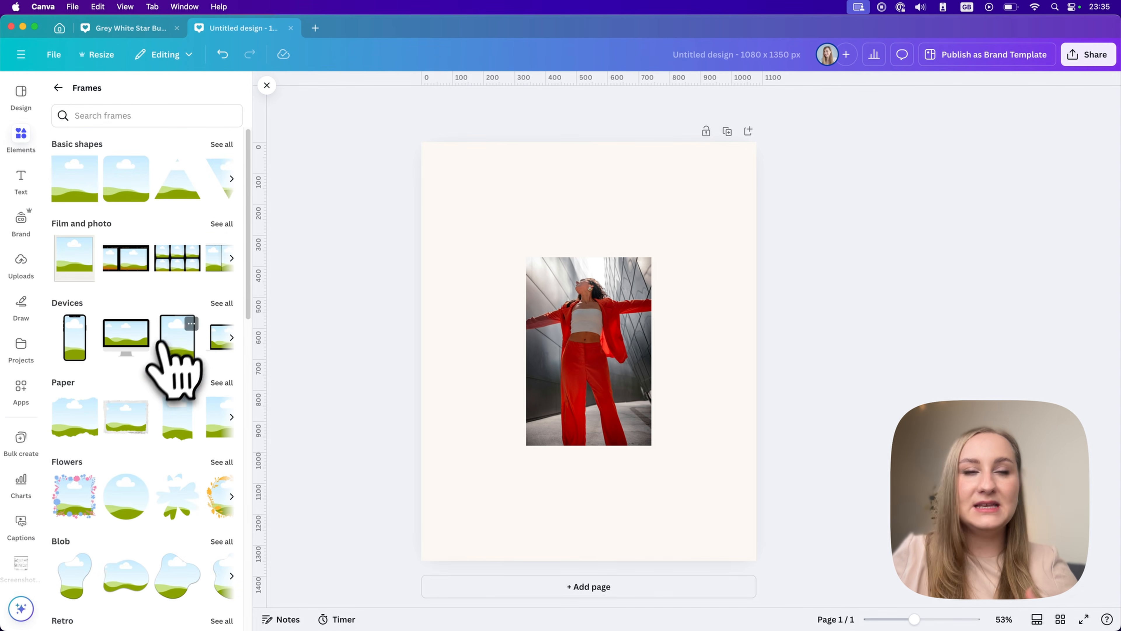
Search the frames for "arch".
scroll(160, 344, "down", 2)
scroll(154, 358, "down", 5)
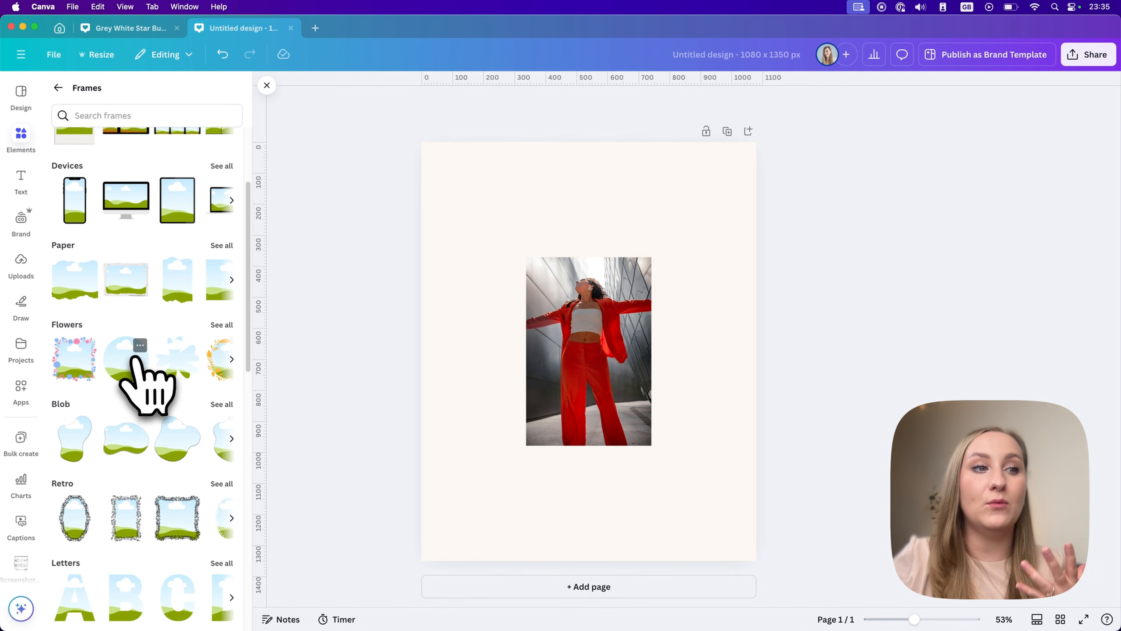
scroll(135, 360, "up", 6)
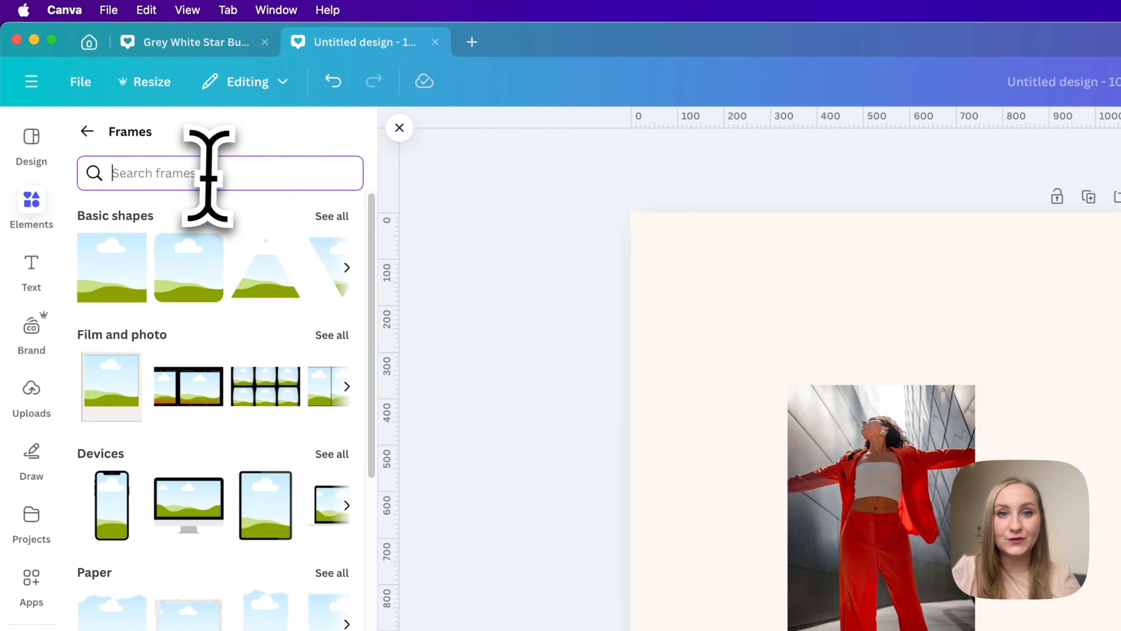
type("acrh")
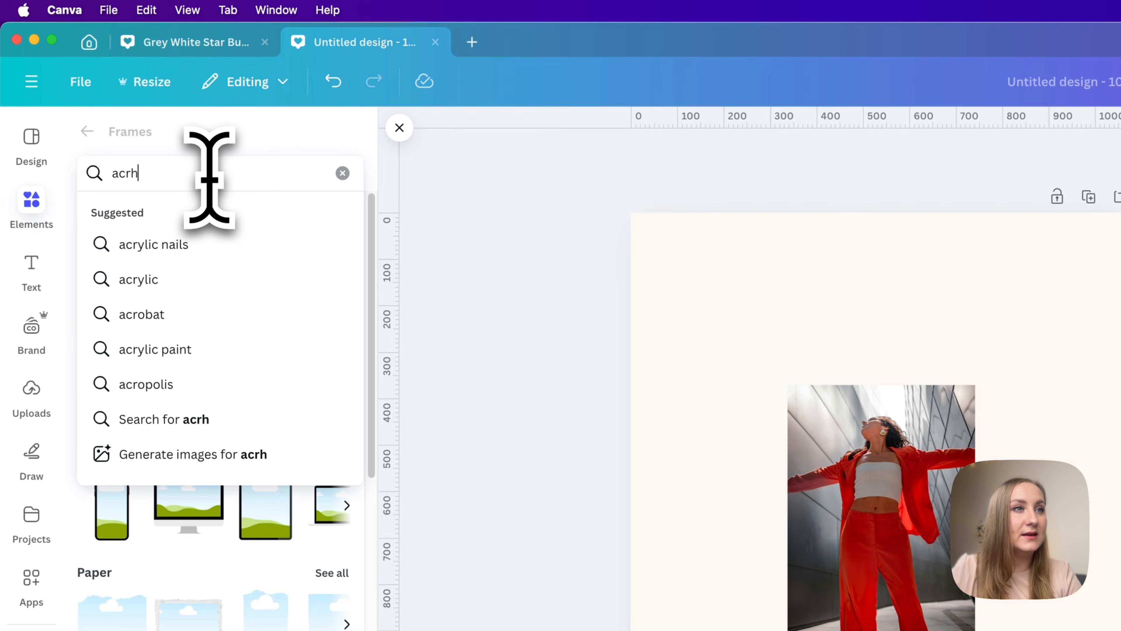
key("BackSpace")
key("BackSpace")
key("BackSpace")
type("rch")
key("Return")
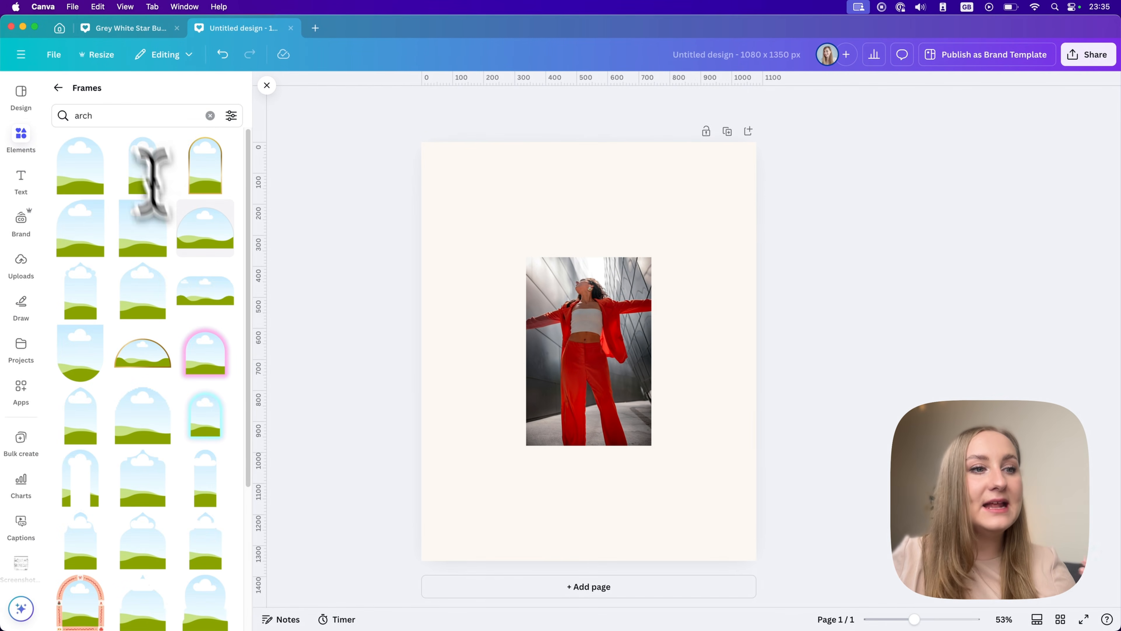
Add the upside-down arch frame with the rounded bottom to the page, and resize and reposition it.
scroll(164, 234, "down", 1)
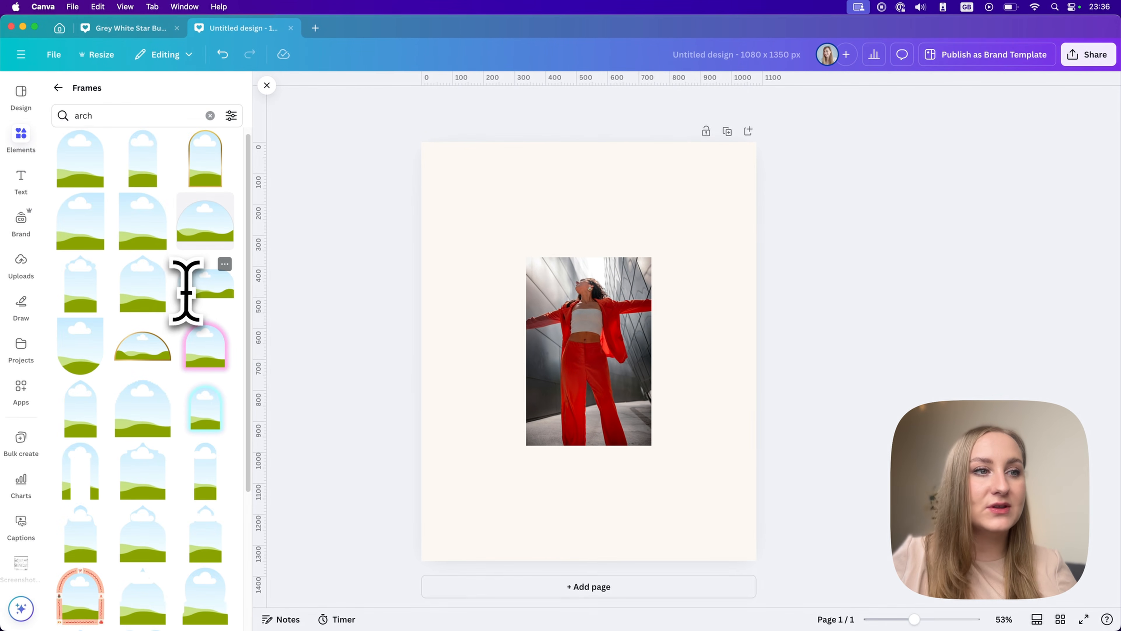
left_click(82, 354)
left_click_drag(611, 308, 665, 251)
left_click_drag(545, 300, 572, 218)
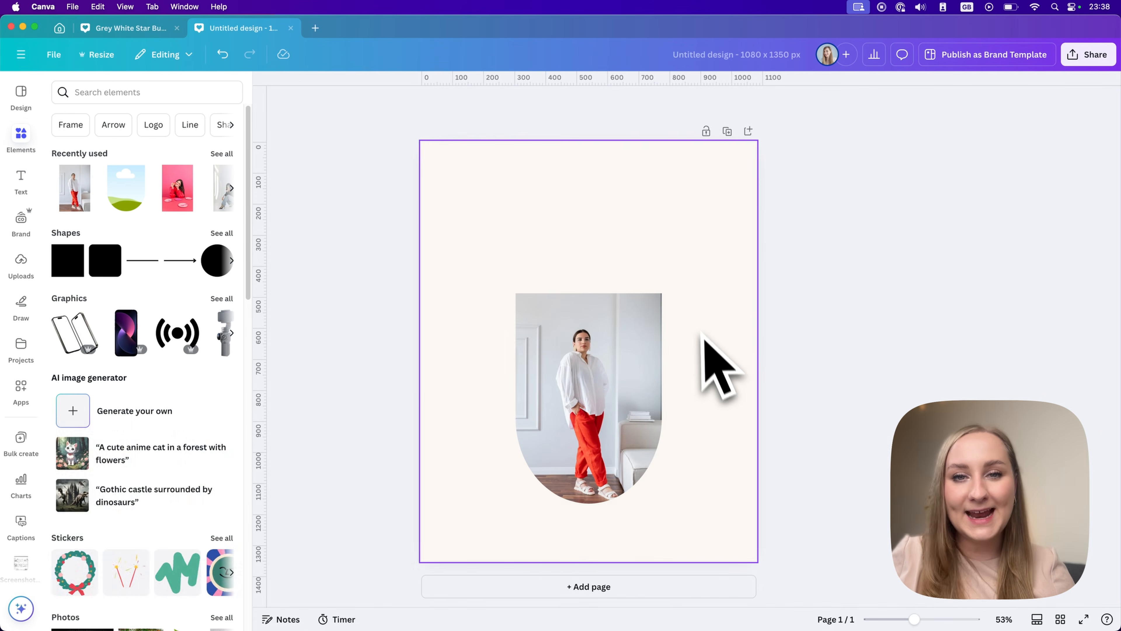
Give the arch-framed photo a solid border with a weight of 3 and view the border colour choices.
left_click(623, 342)
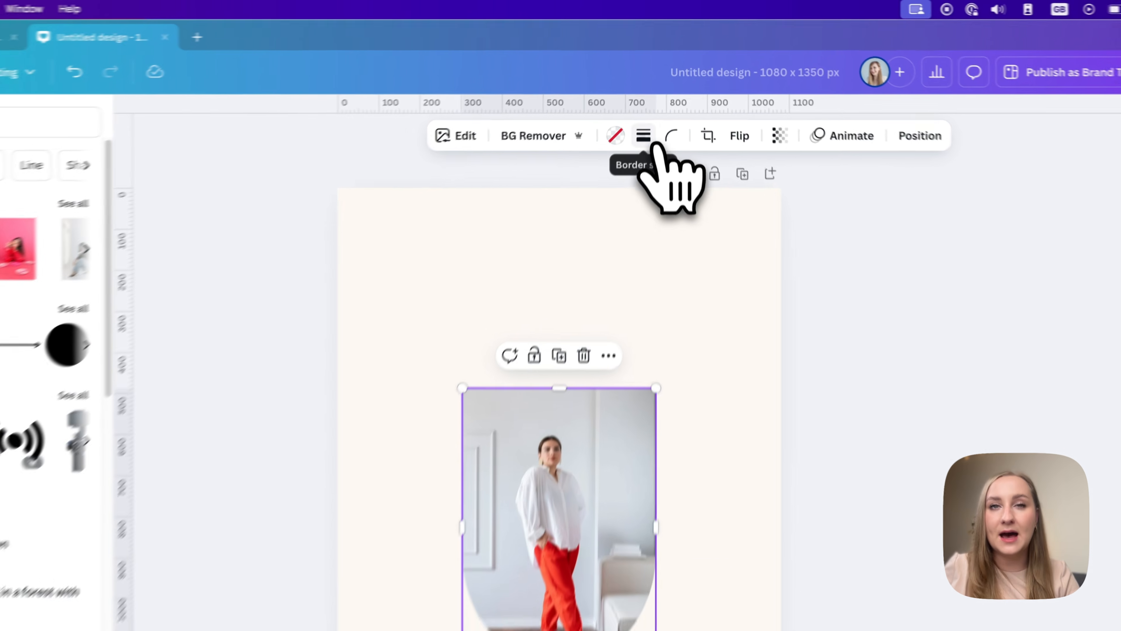
left_click(652, 102)
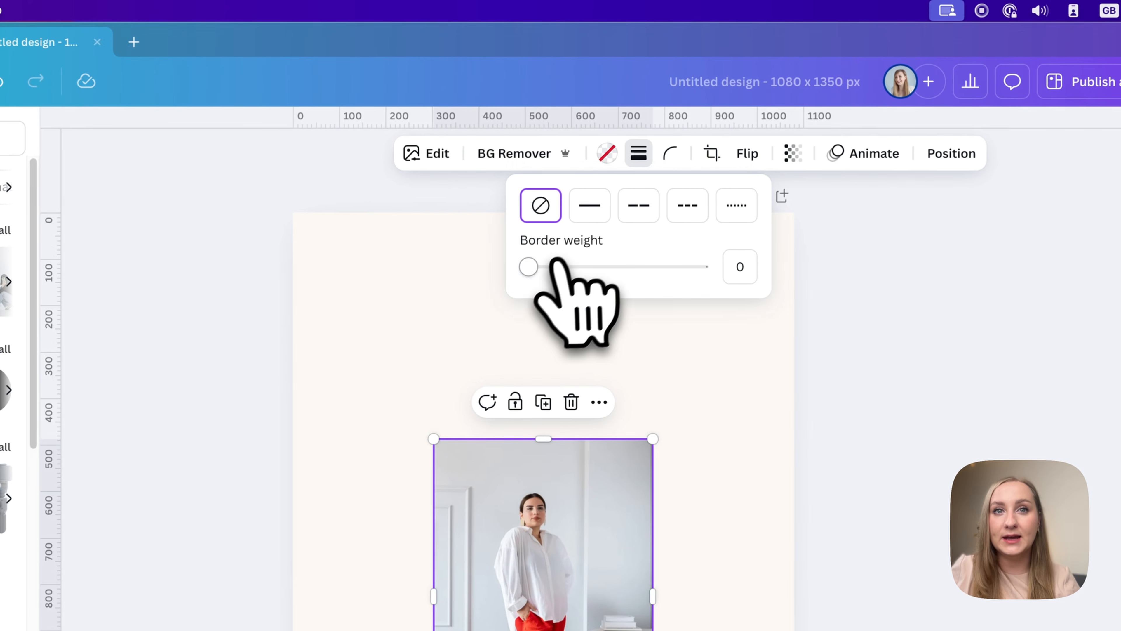
left_click(534, 266)
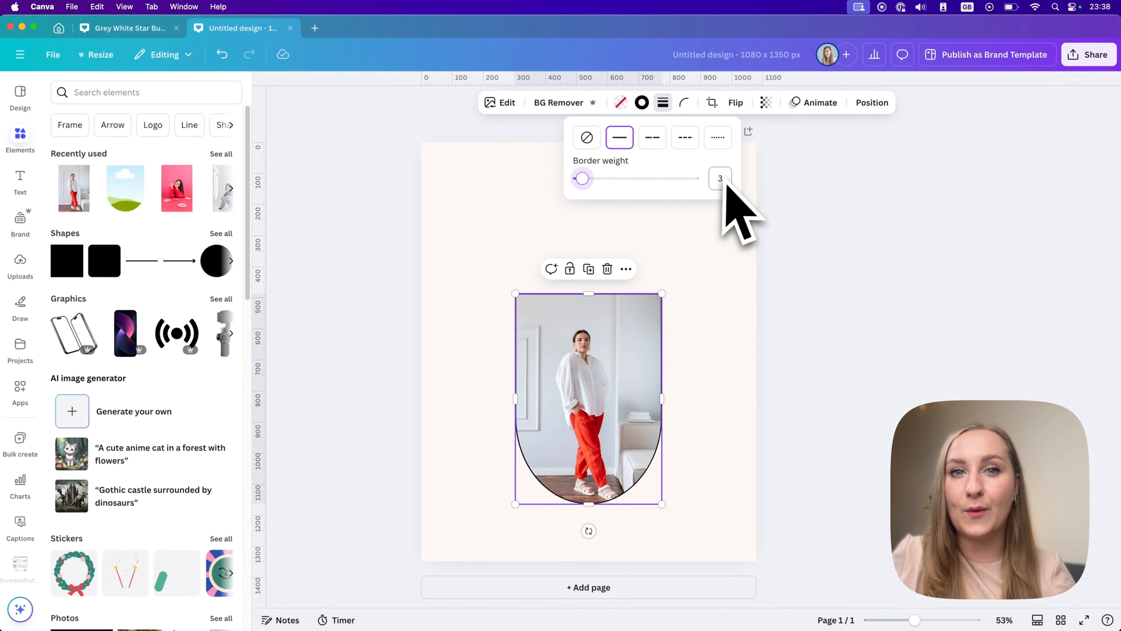
left_click(653, 138)
left_click(620, 137)
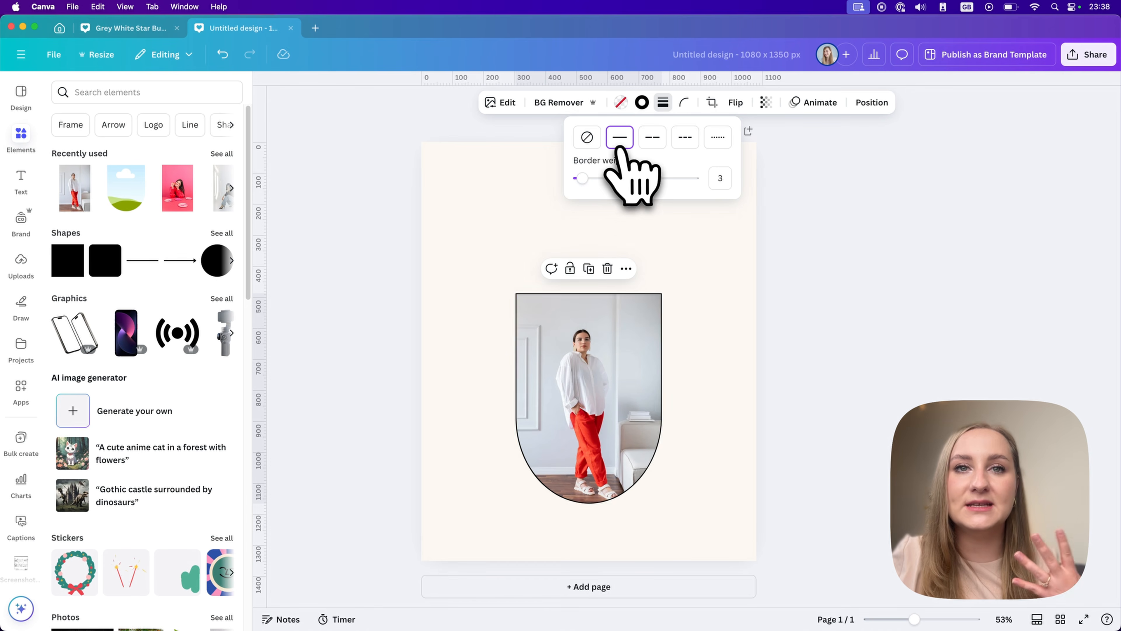
left_click(642, 104)
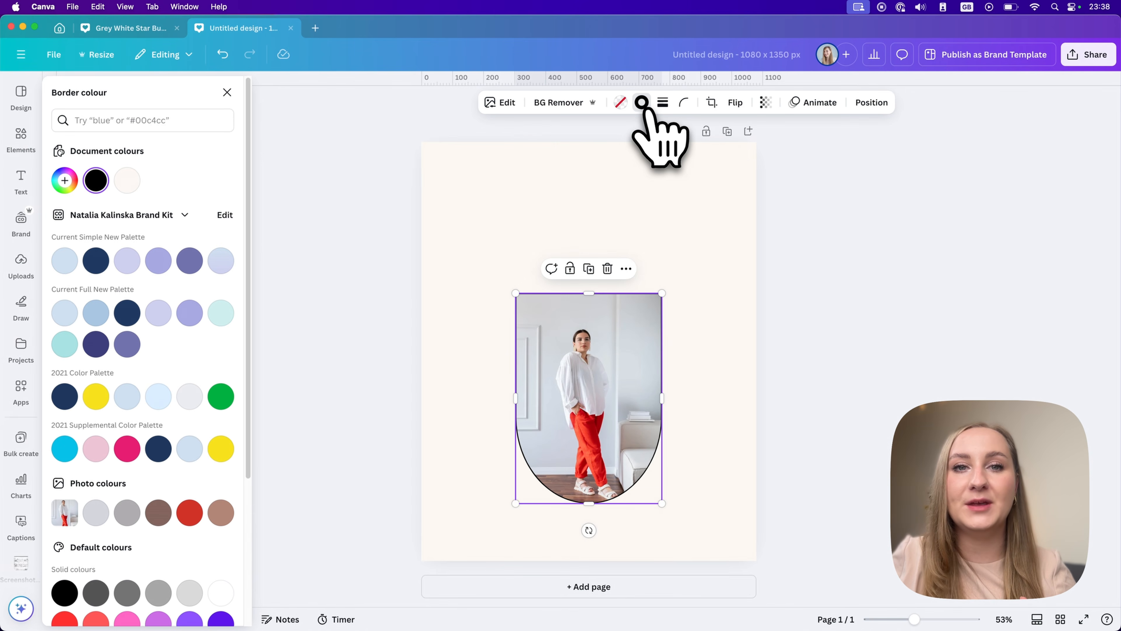
left_click(790, 259)
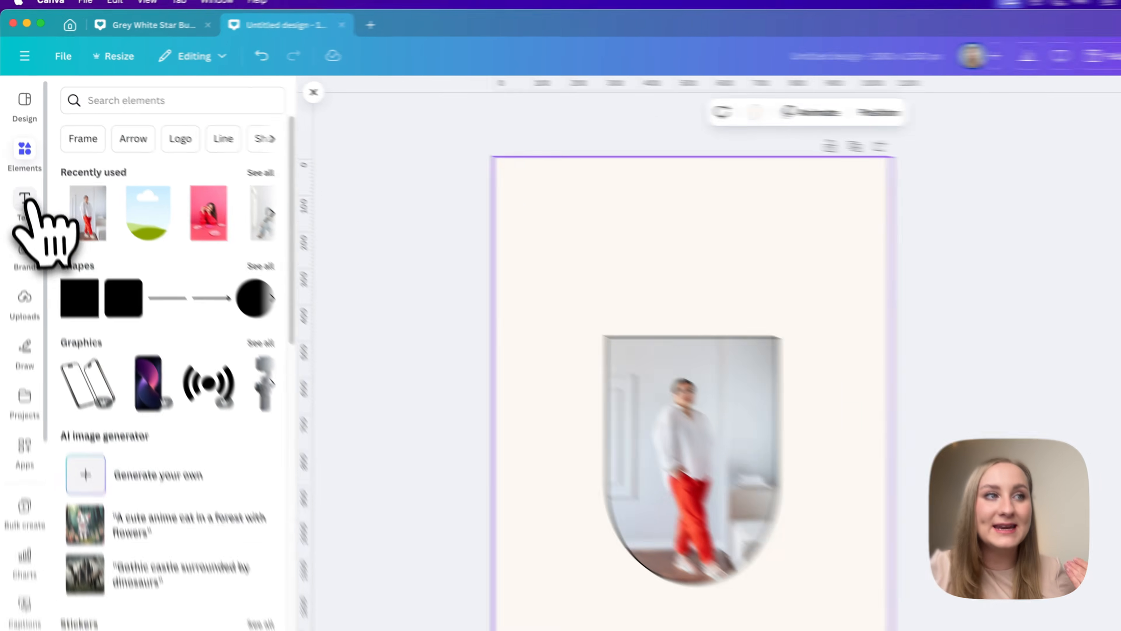
Add a plain text box to the page, browse the font combinations, and move the text box above the arch-framed photo.
left_click(21, 179)
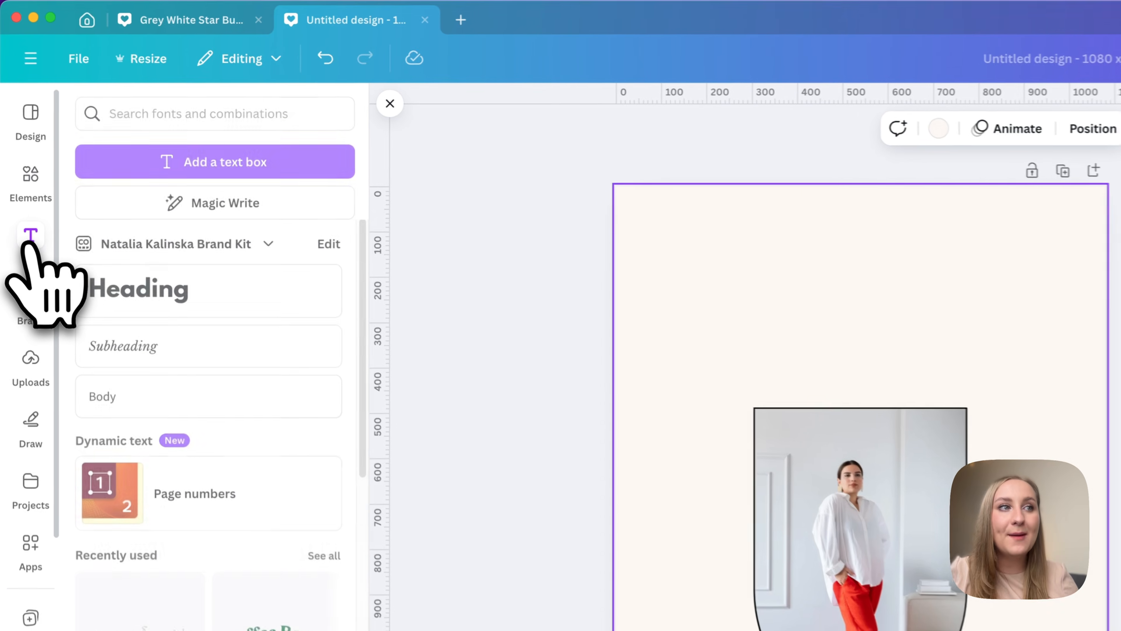
left_click(267, 166)
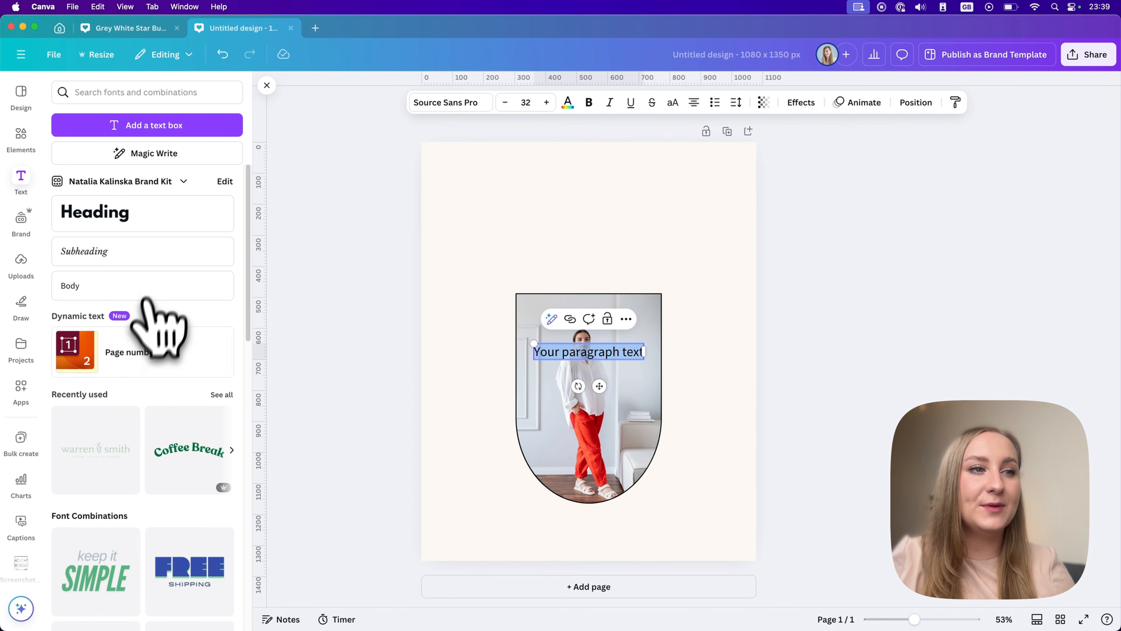
scroll(119, 486, "down", 8)
scroll(123, 468, "down", 5)
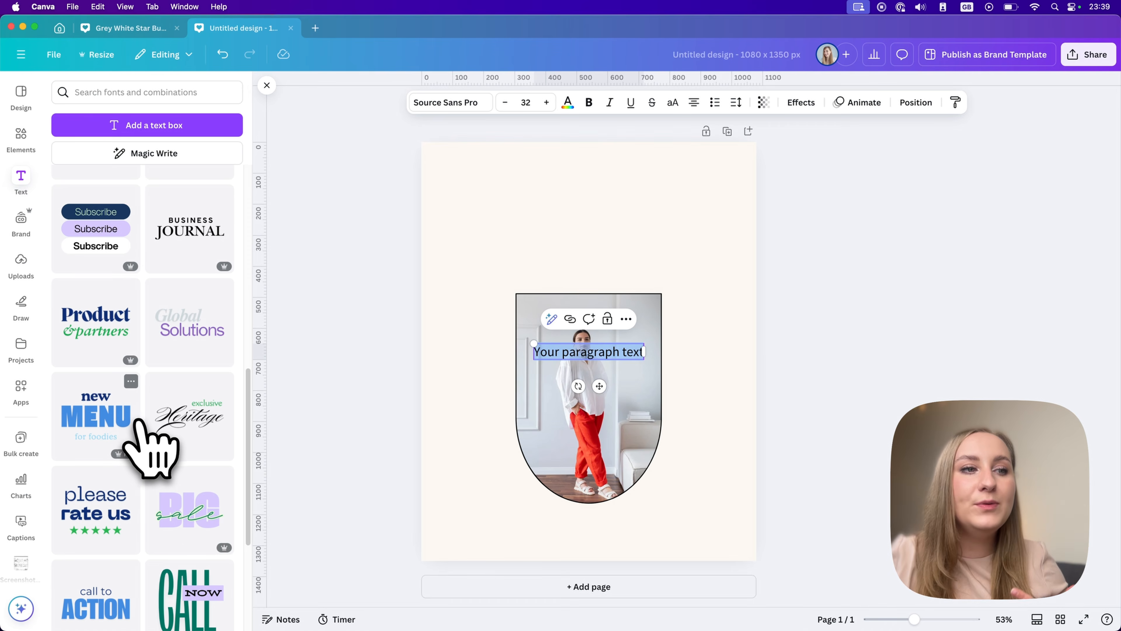
scroll(138, 420, "down", 2)
scroll(159, 446, "down", 1)
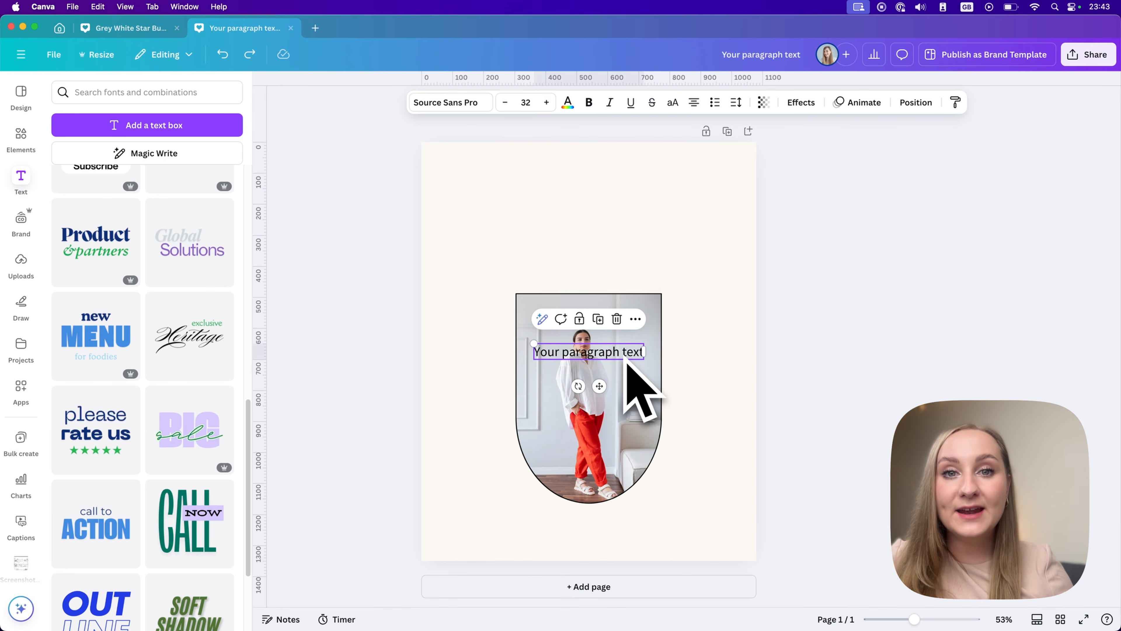
left_click_drag(627, 361, 620, 243)
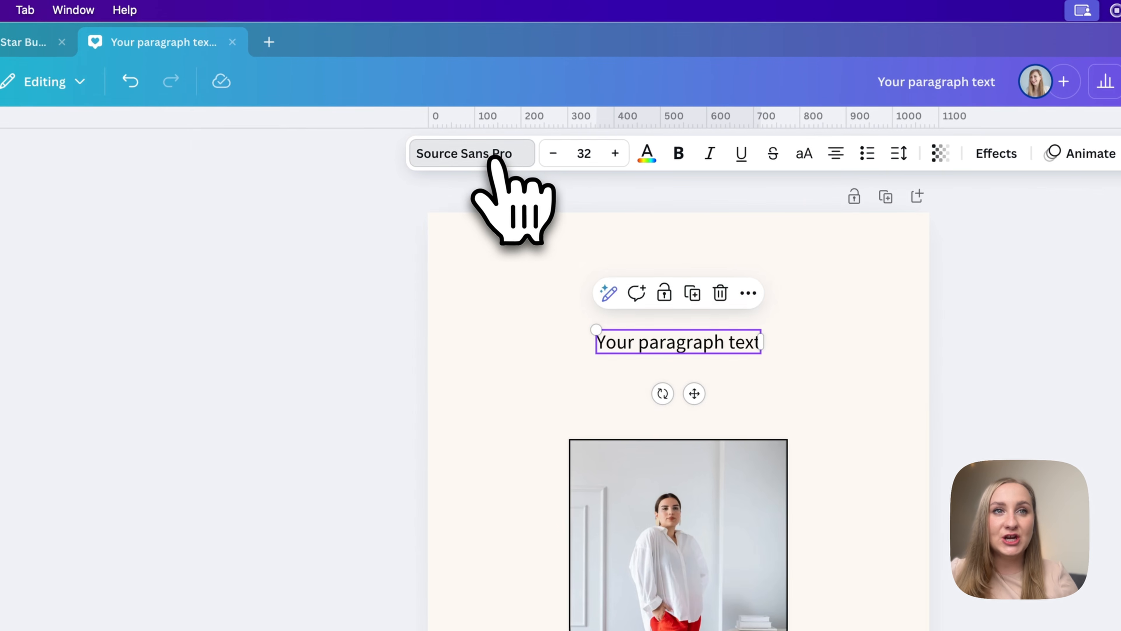
Search the fonts for "lato" and apply the Black weight of Lato to the text box.
left_click(493, 155)
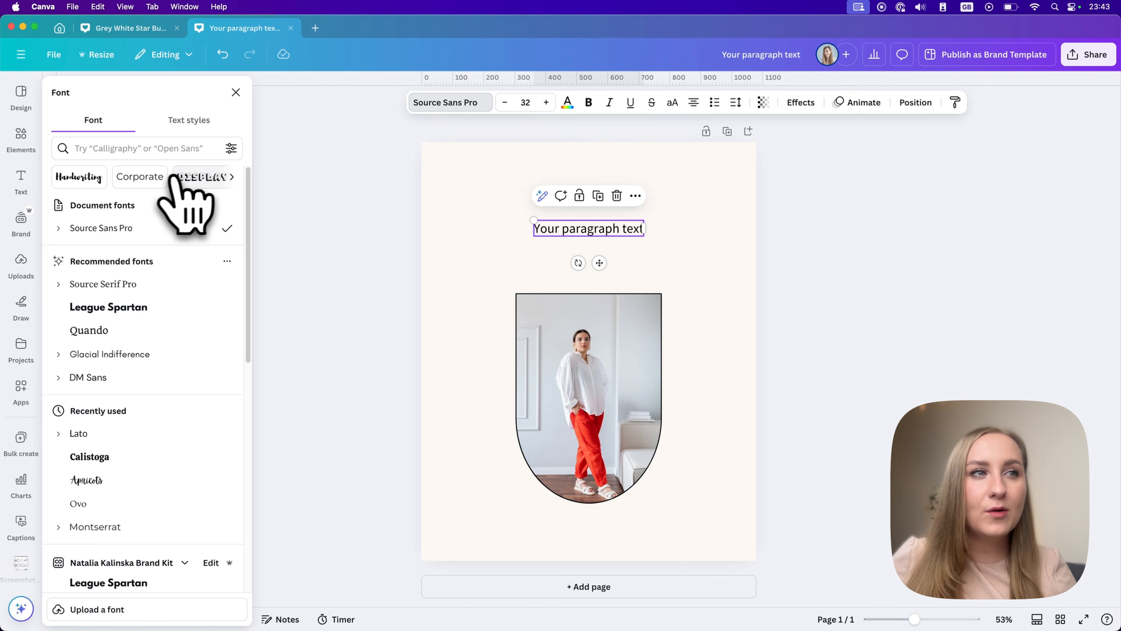
left_click(165, 149)
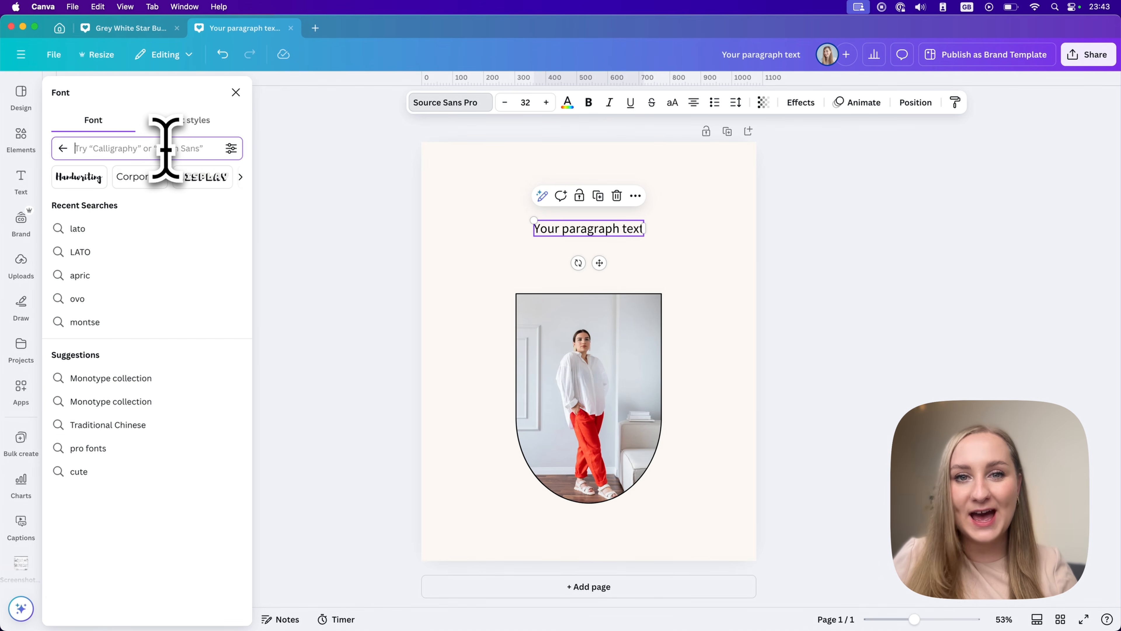
type("lato")
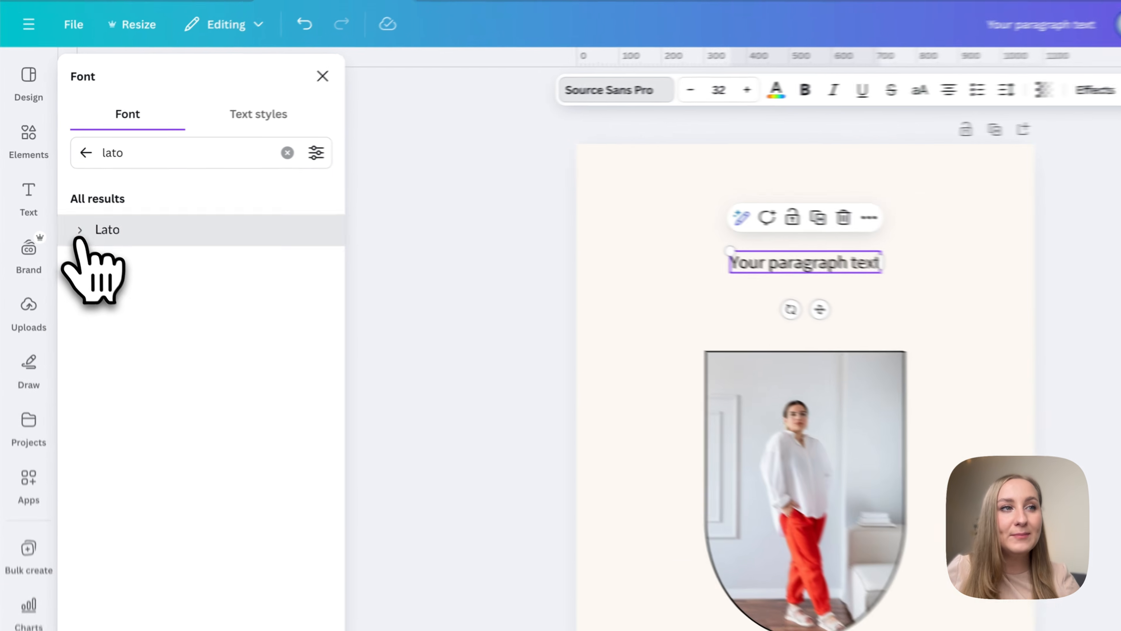
left_click(62, 207)
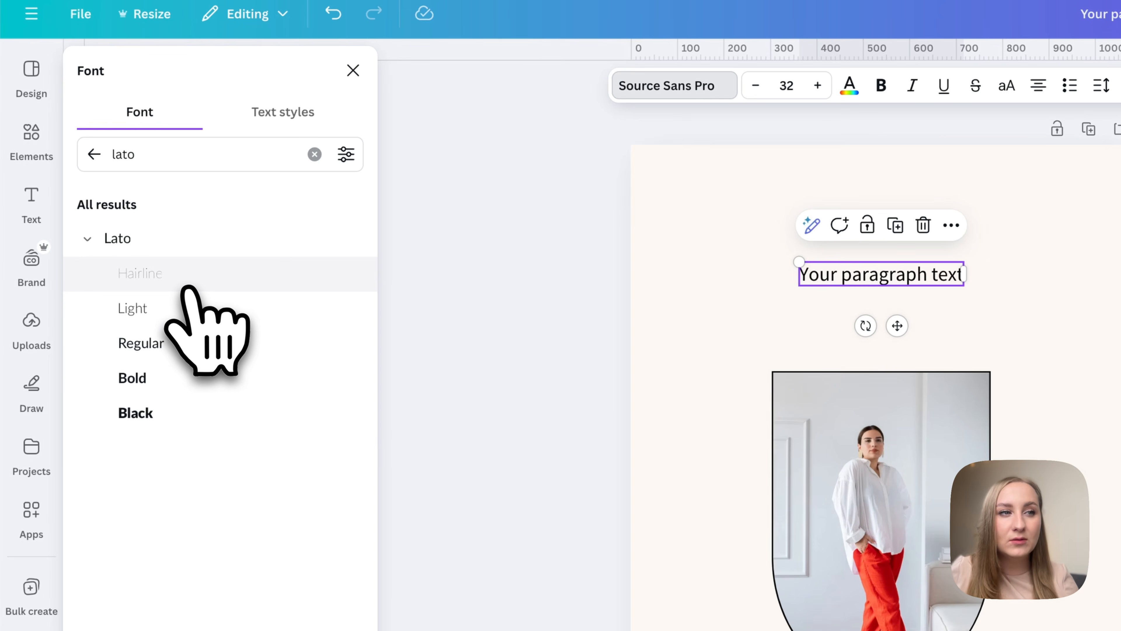
left_click(160, 416)
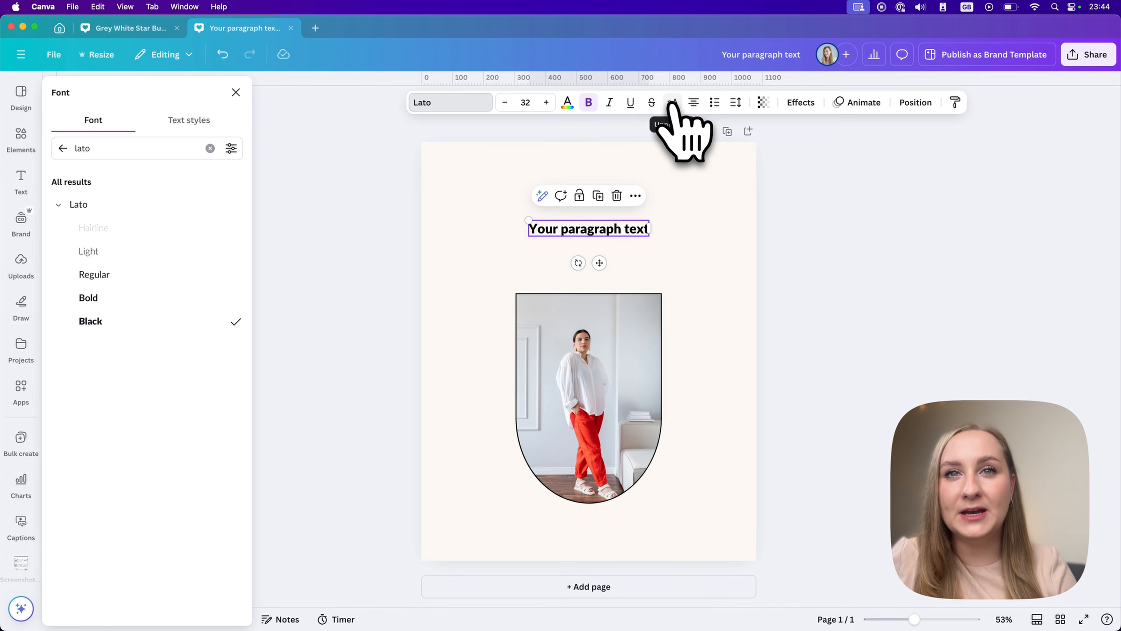
Convert the text above the photo to uppercase and increase its font size to 44.
left_click(672, 104)
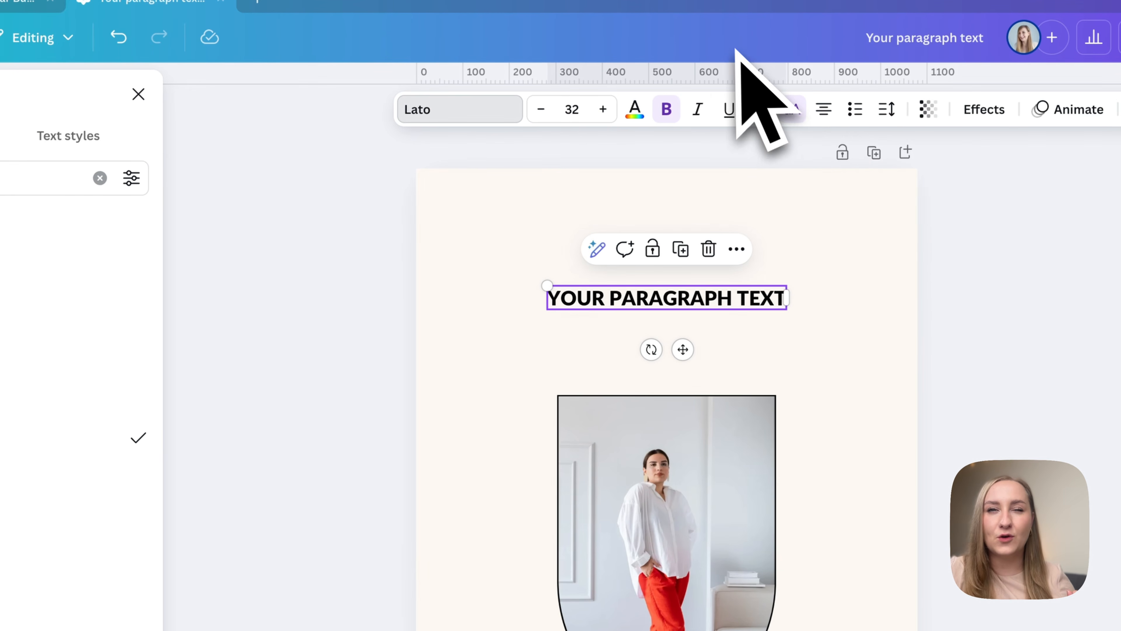
left_click(604, 110)
left_click(604, 110)
left_click(604, 110)
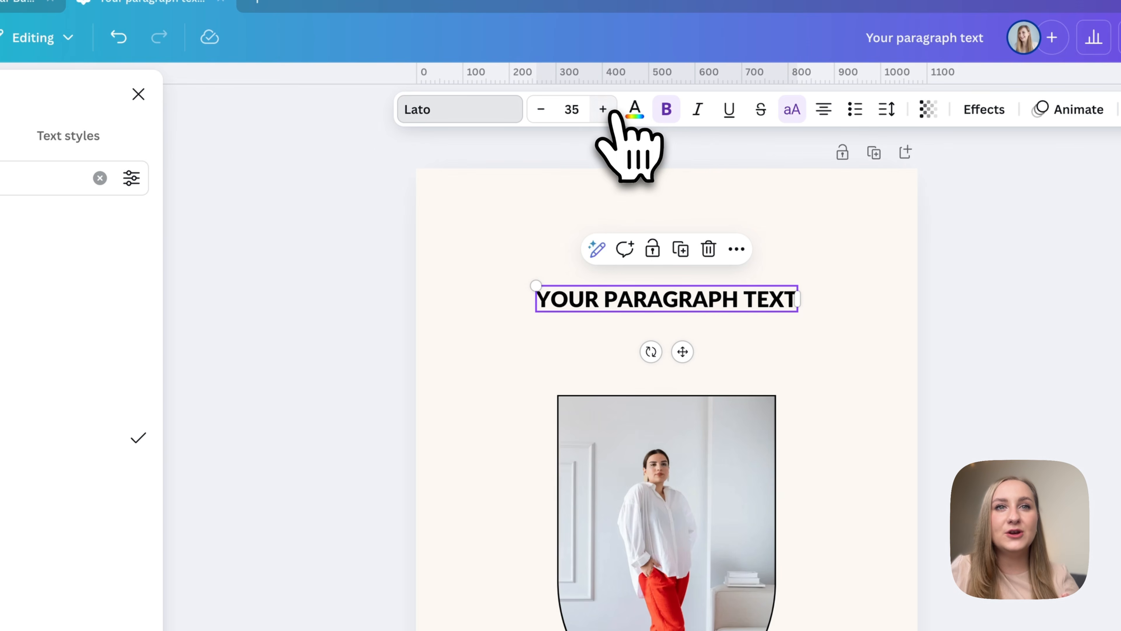
left_click(603, 109)
left_click(604, 110)
left_click(604, 110)
left_click(603, 109)
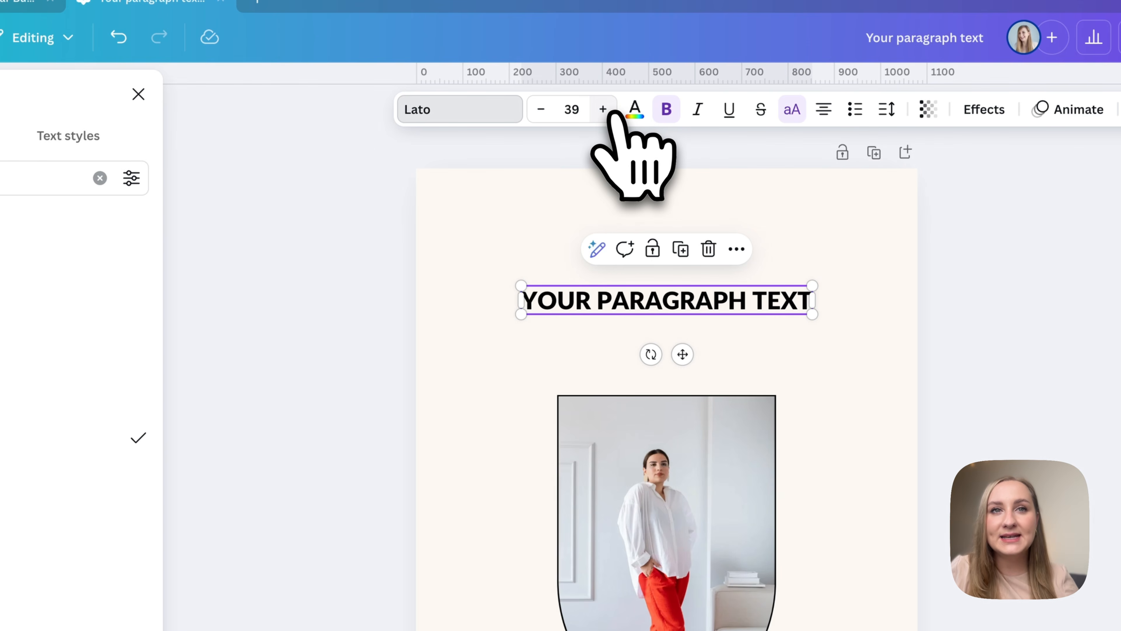
left_click(608, 111)
left_click(609, 111)
left_click(609, 110)
left_click(609, 110)
left_click(608, 111)
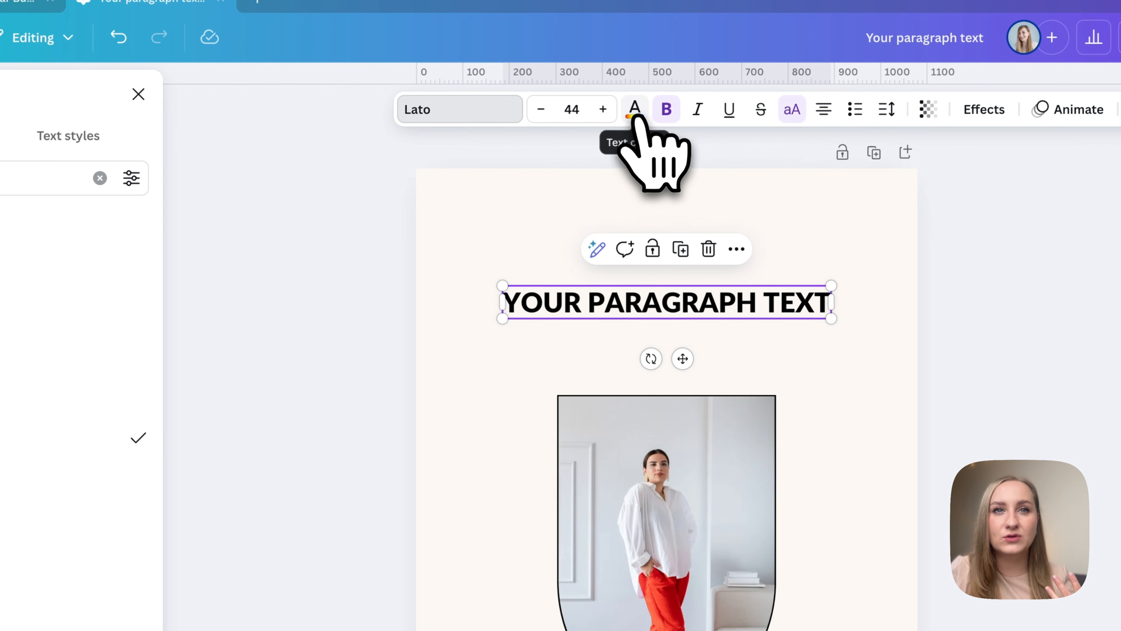
Open the text colour choices and replace the placeholder text with "6 MOST USEFUL CANVA APPS", breaking the line before "CANVA".
left_click(636, 117)
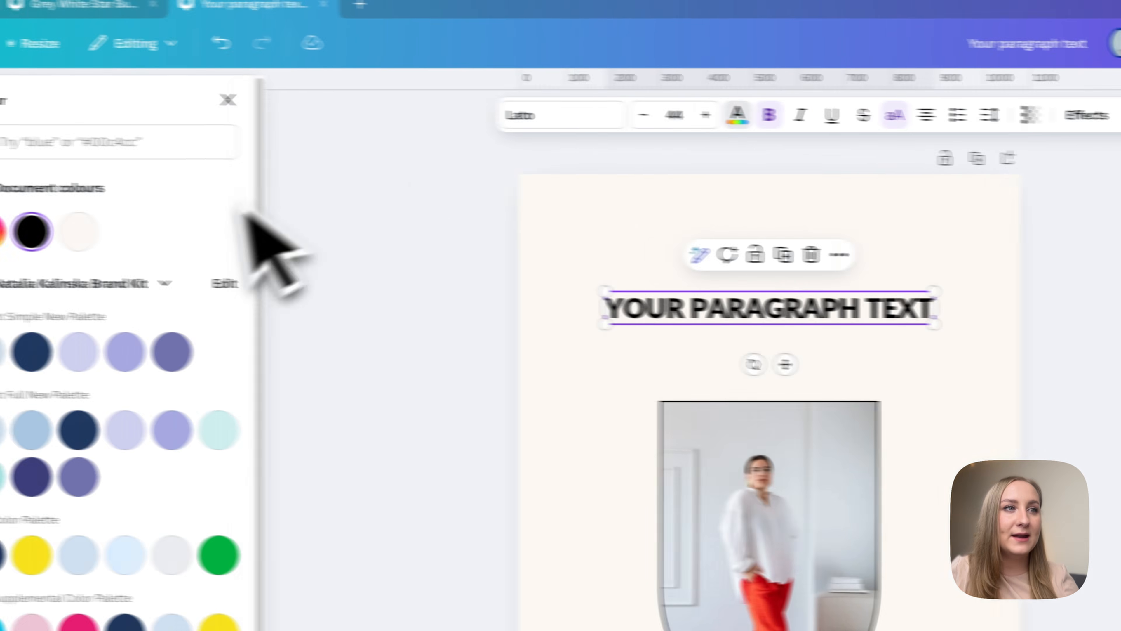
double_click(671, 302)
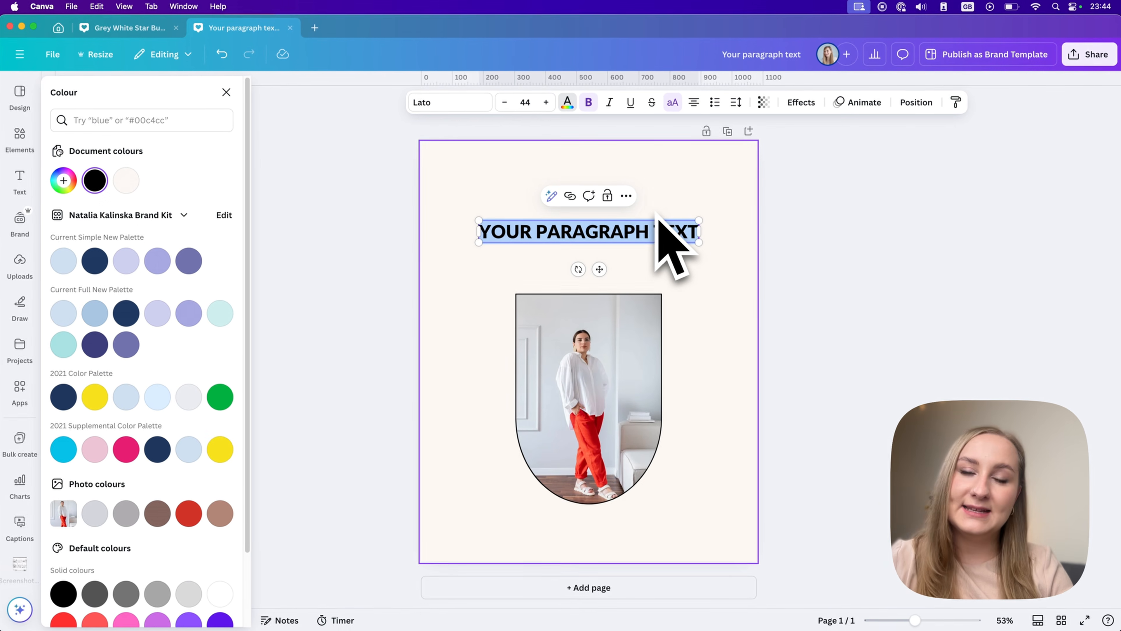
type("Na")
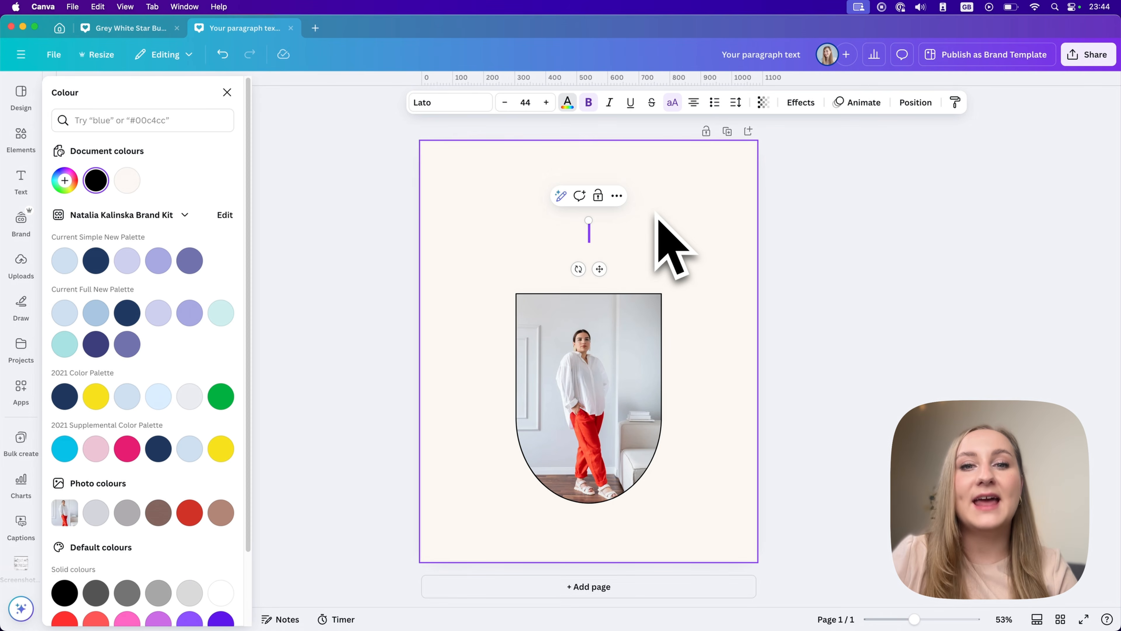
type("6 MOST USEFUL CANVA APPS")
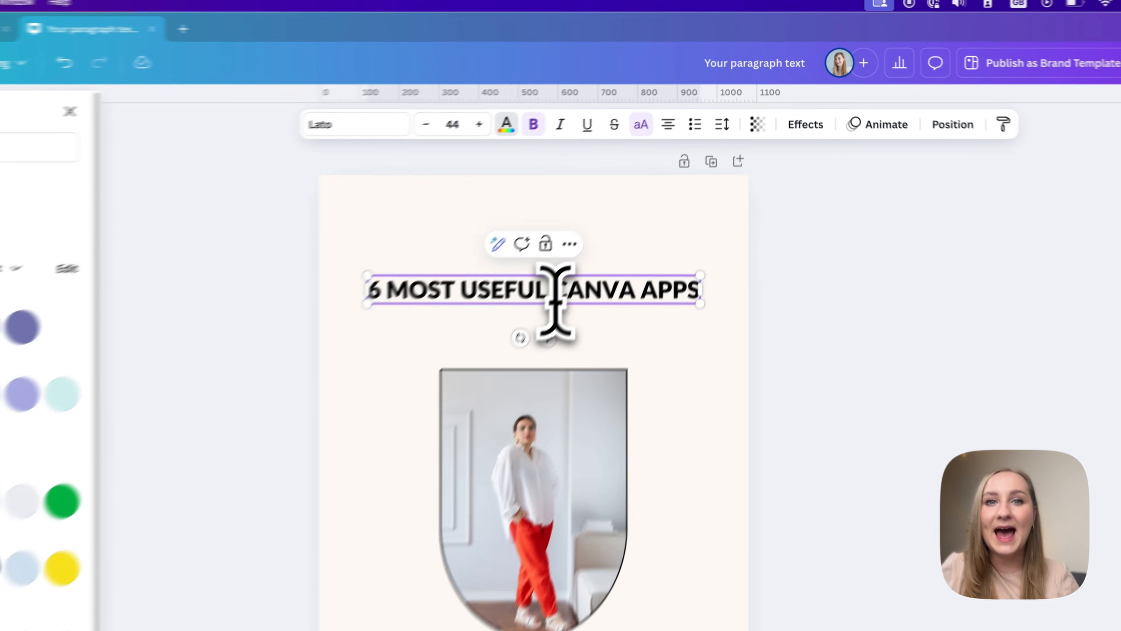
left_click(518, 338)
key("Return")
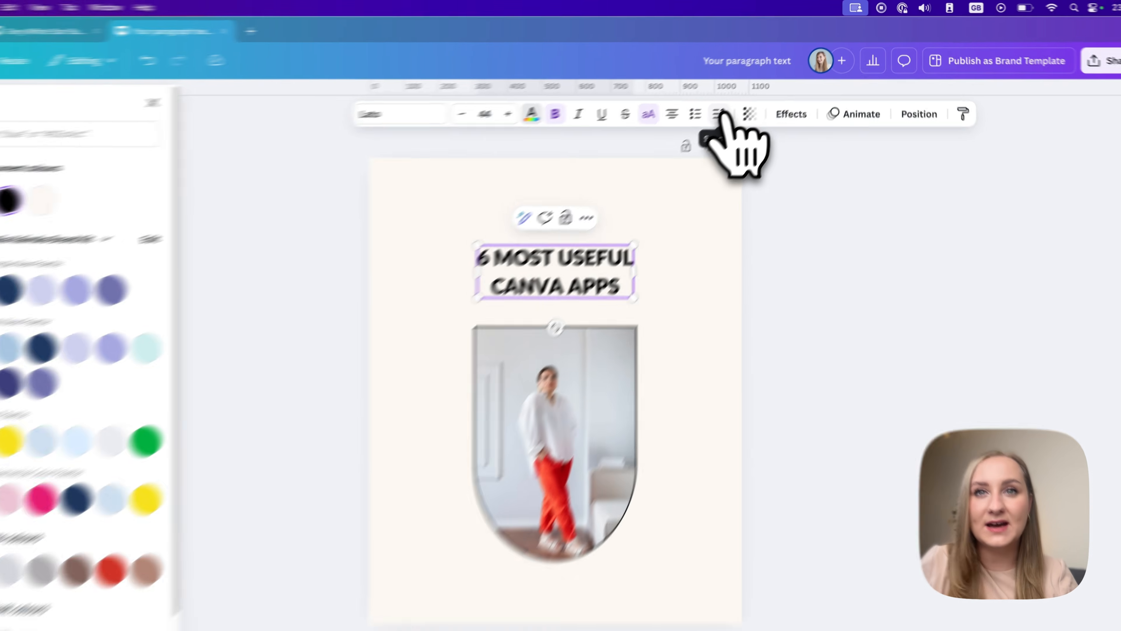
Tighten the heading's line spacing to 0.99 and reselect the heading's text box.
left_click(737, 103)
left_click_drag(631, 287, 606, 311)
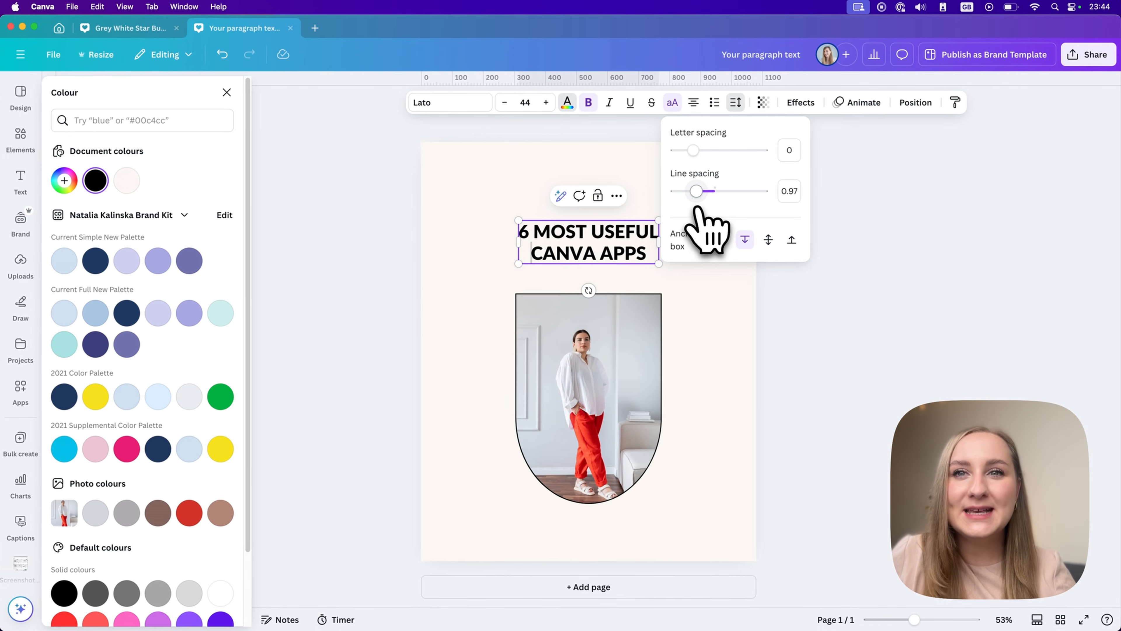
left_click_drag(696, 206, 699, 210)
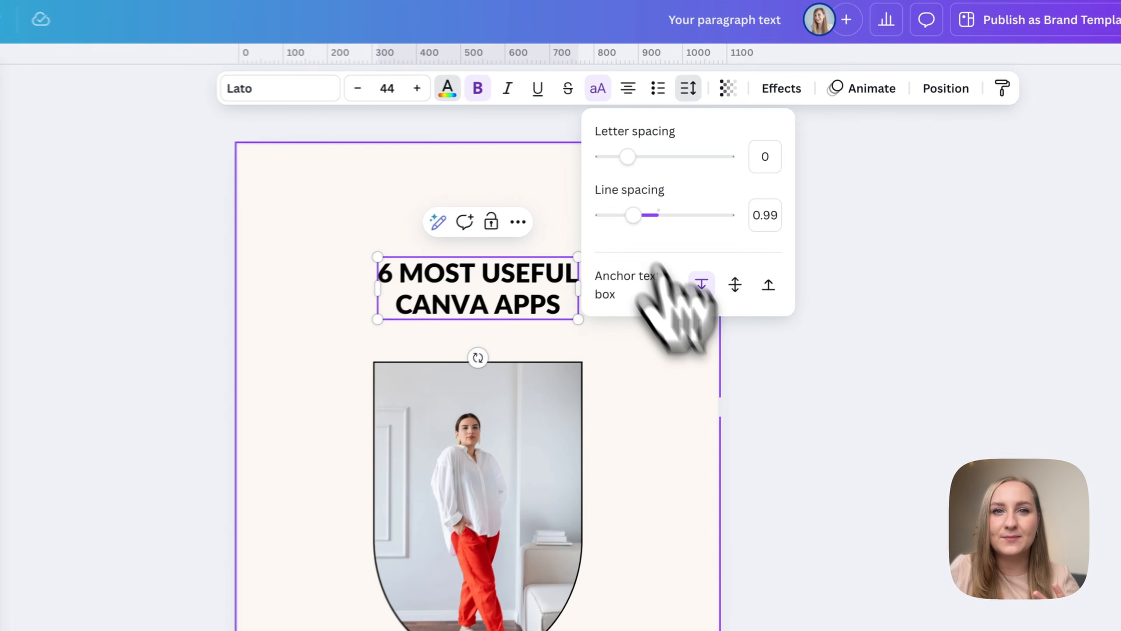
left_click(771, 312)
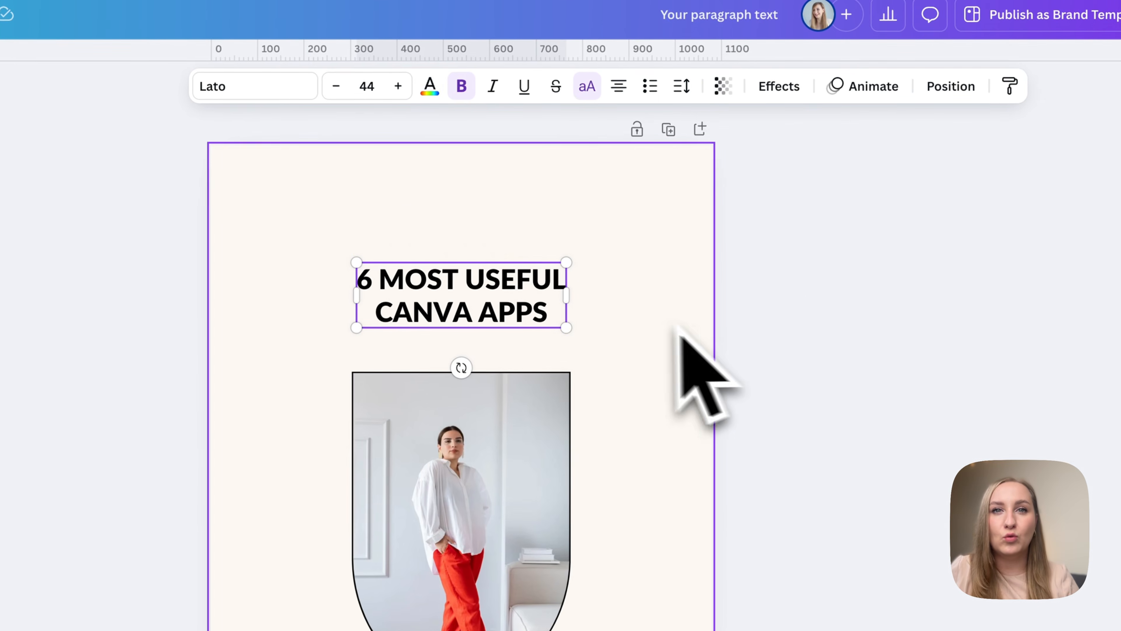
left_click(649, 323)
left_click(557, 319)
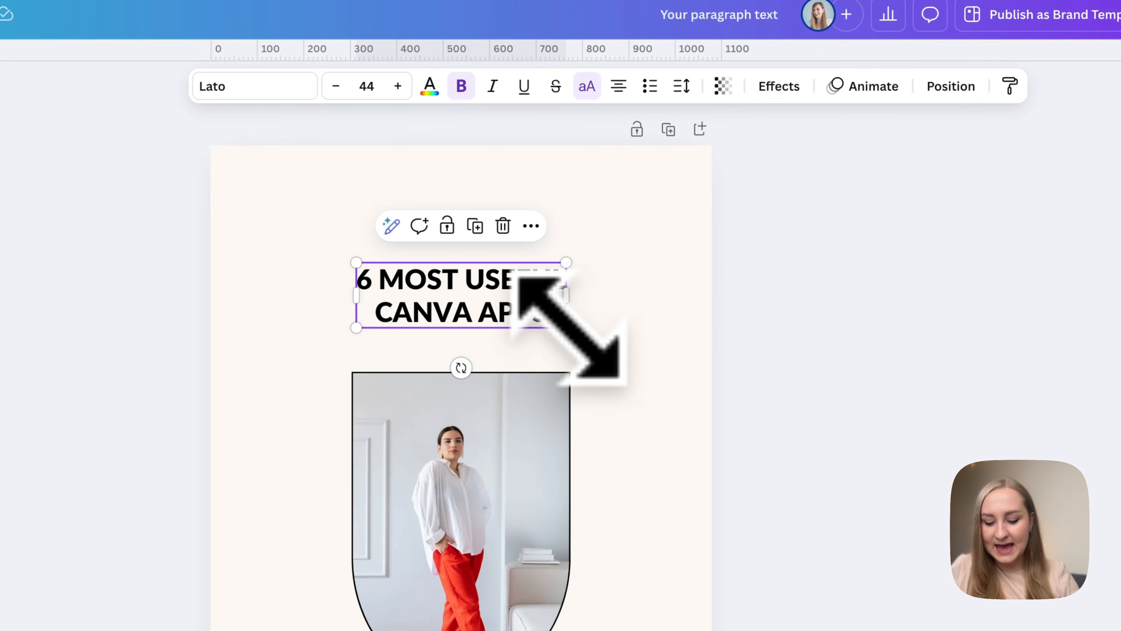
Enlarge the heading, position it slightly higher and centred above the photo, and deselect it.
left_click_drag(566, 327, 605, 338)
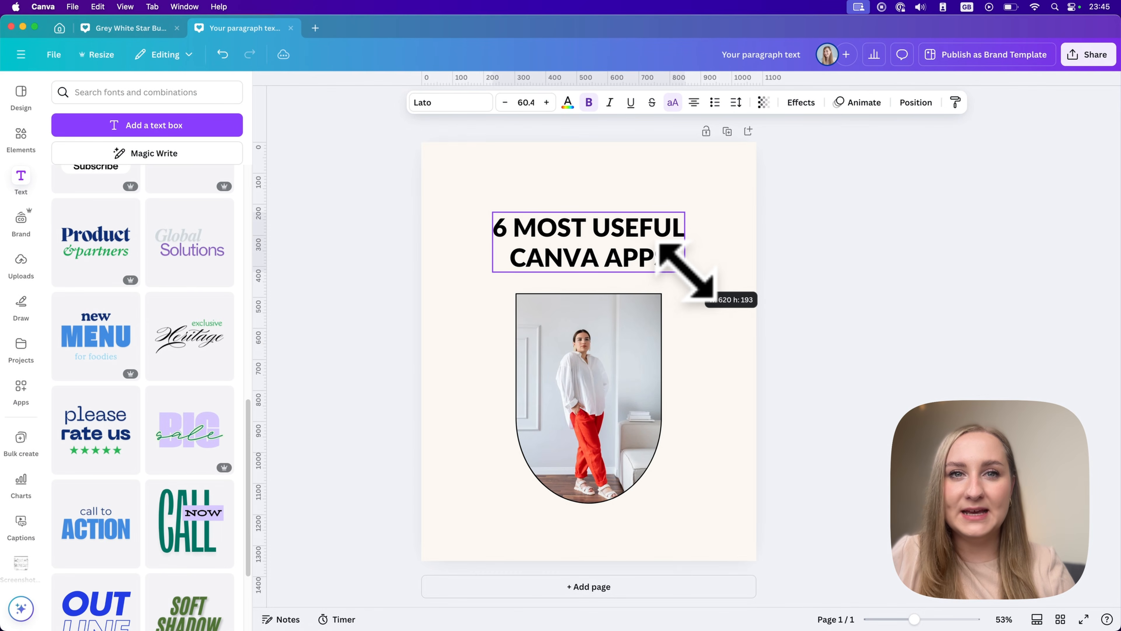
left_click_drag(686, 271, 680, 249)
left_click(745, 297)
left_click(768, 254)
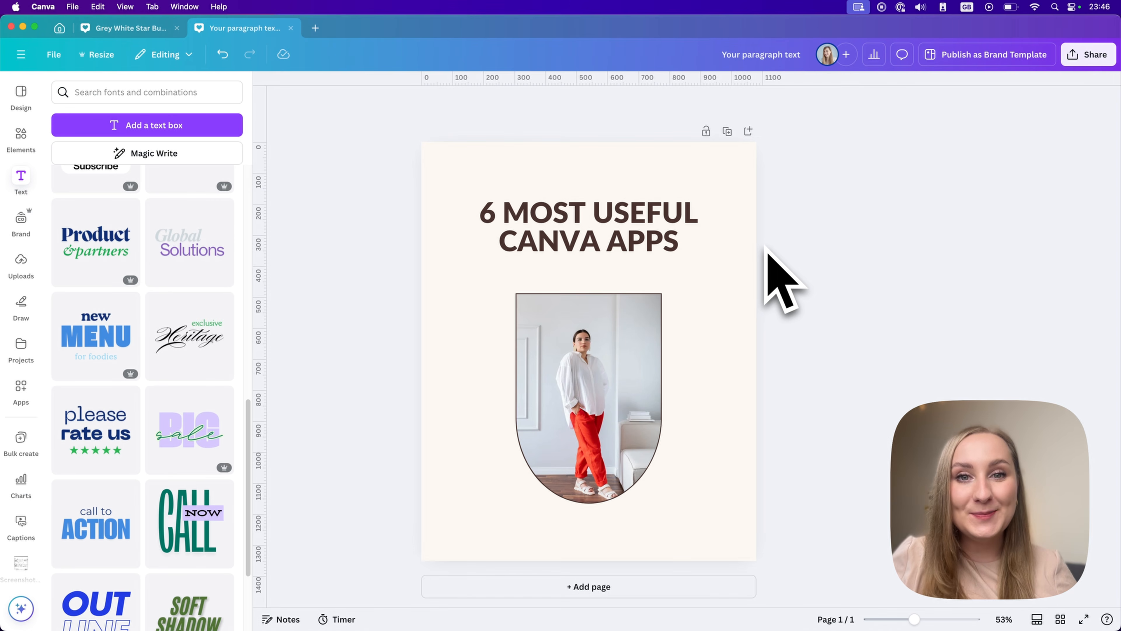
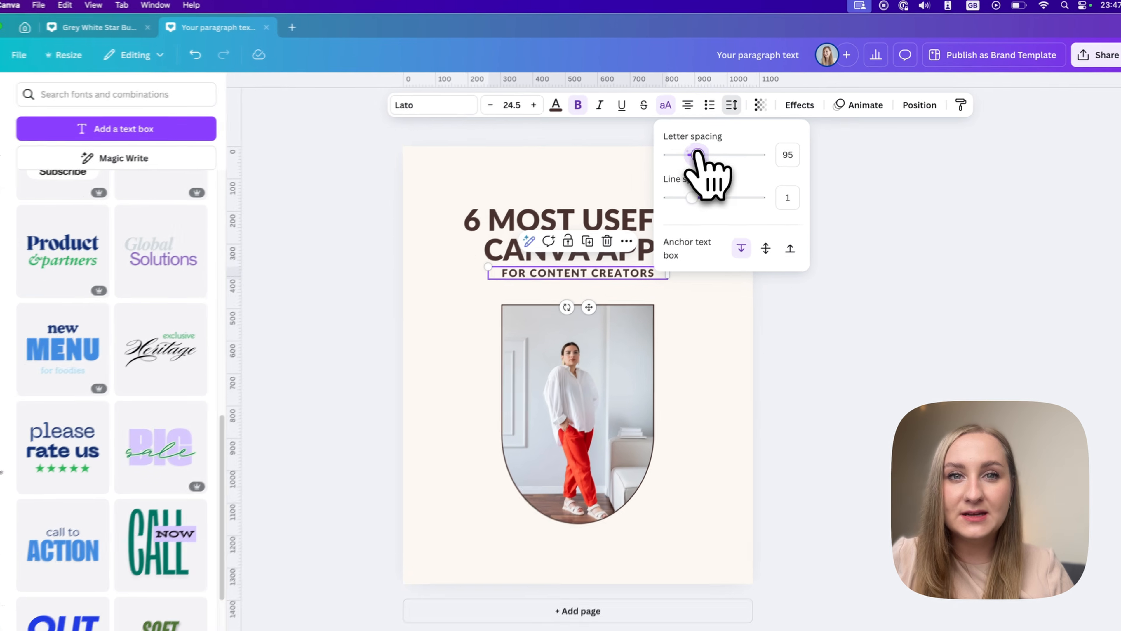
Widen the letter spacing of the "FOR CONTENT CREATORS" line beneath the heading.
left_click_drag(639, 191, 649, 190)
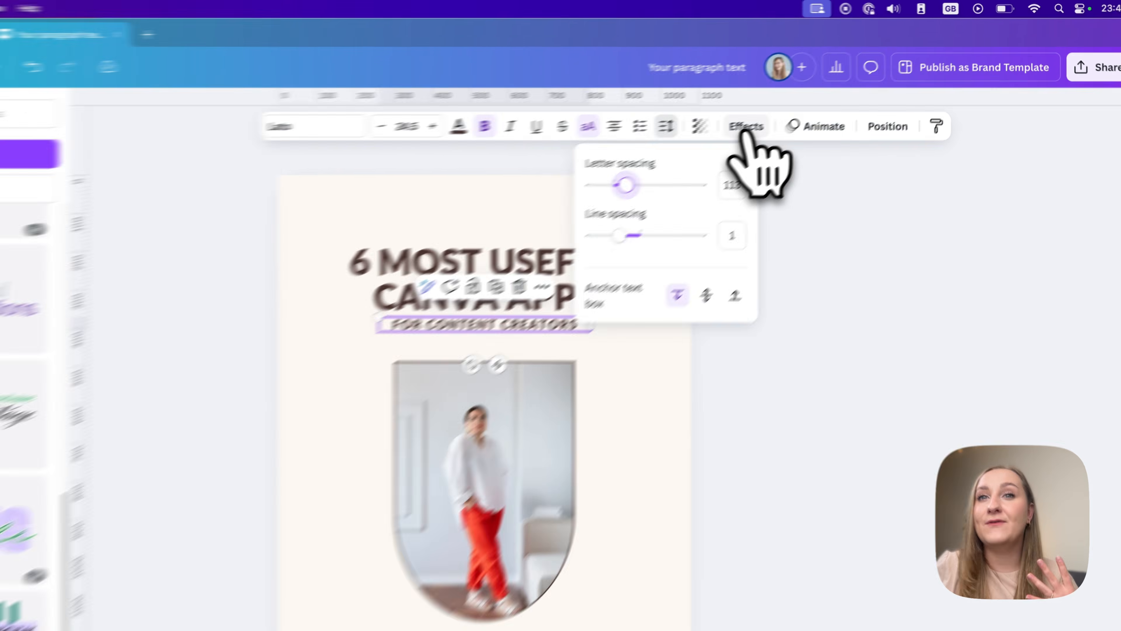
Try out the Shadow, Lift, Echo, Outline and Hollow text effects on the "FOR CONTENT CREATORS" line.
left_click(800, 104)
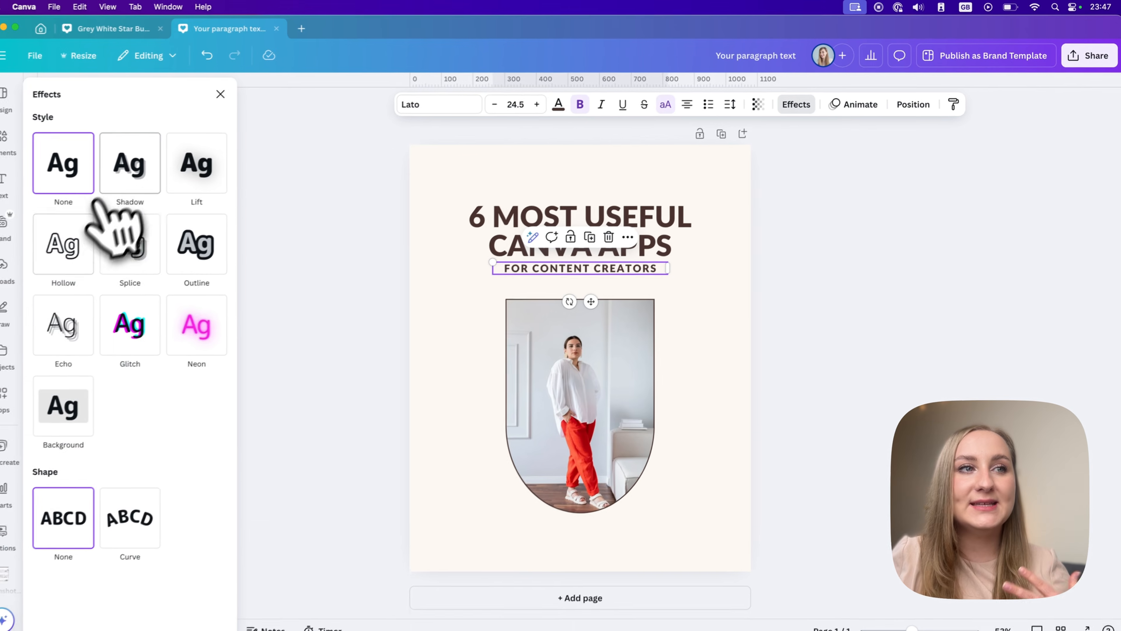
left_click(138, 176)
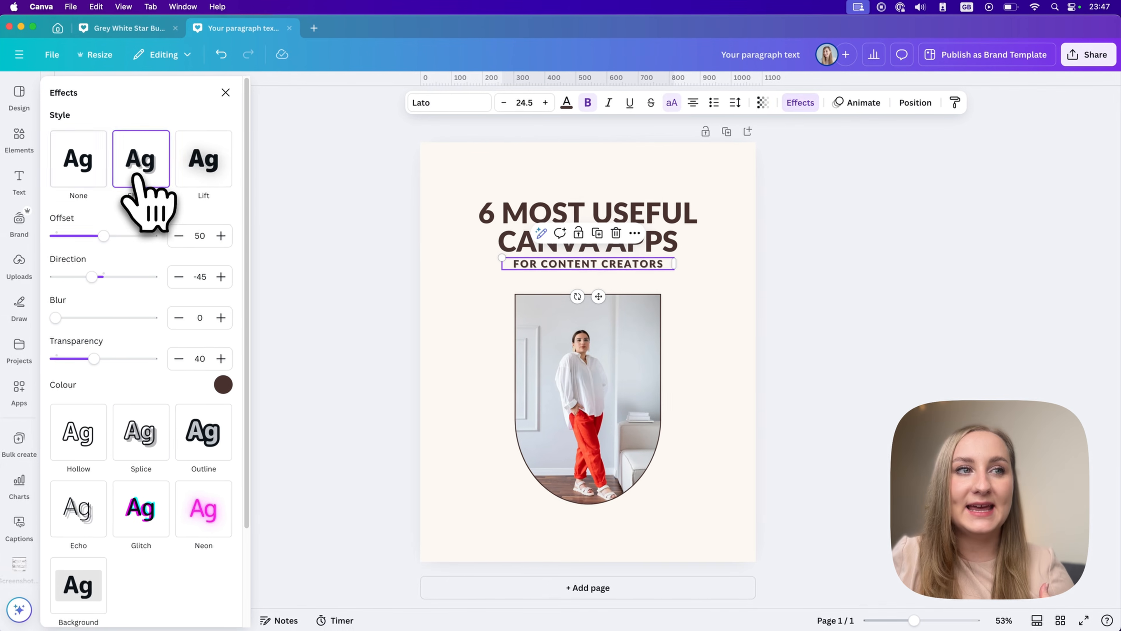
mouse_move(103, 235)
left_mouse_down()
mouse_move(153, 238)
mouse_move(108, 235)
left_mouse_up()
left_click(205, 159)
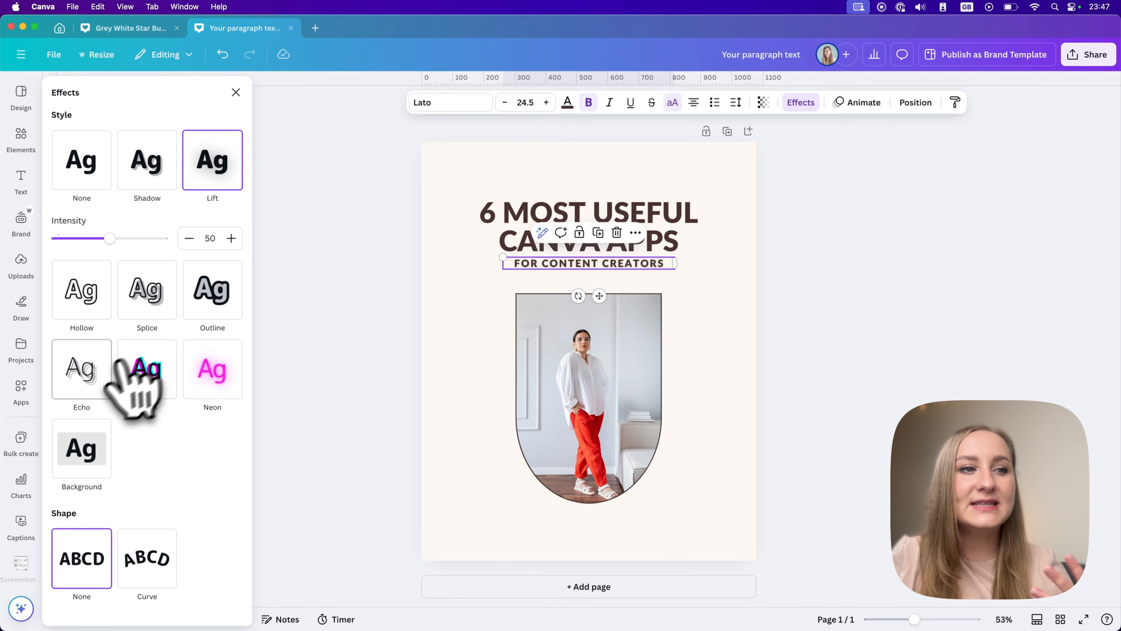
left_click(91, 360)
left_click(203, 235)
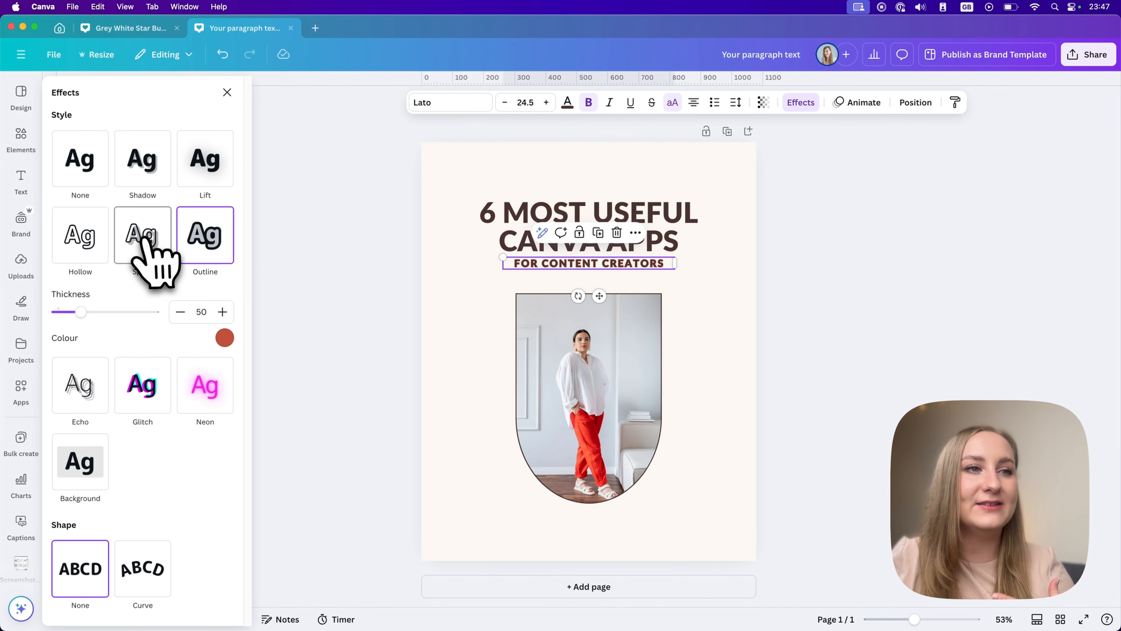
left_click(94, 247)
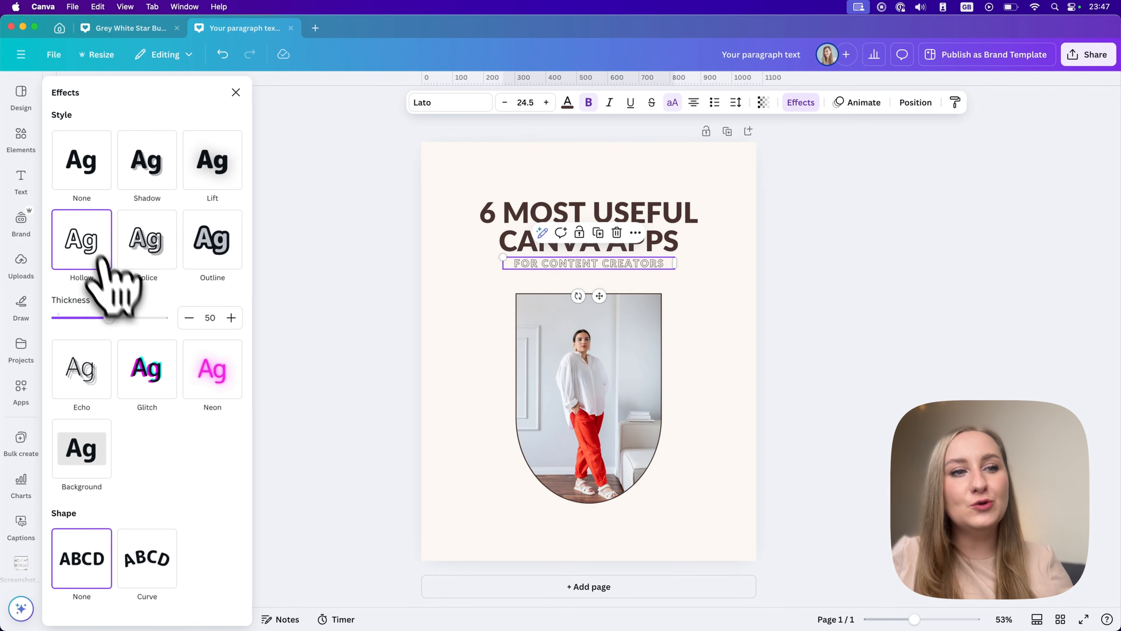
Try the Curve shape on the subtitle, flatten it to 0, and reset both its shape and effect style to None.
left_click(155, 574)
scroll(177, 543, "down", 1)
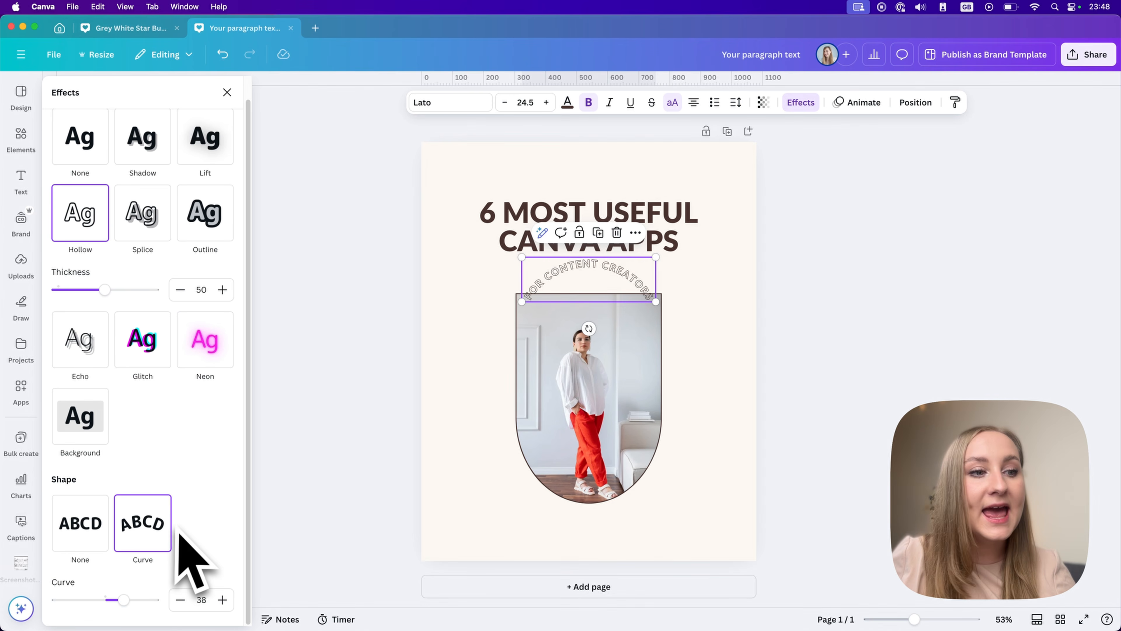
left_click_drag(120, 593, 104, 615)
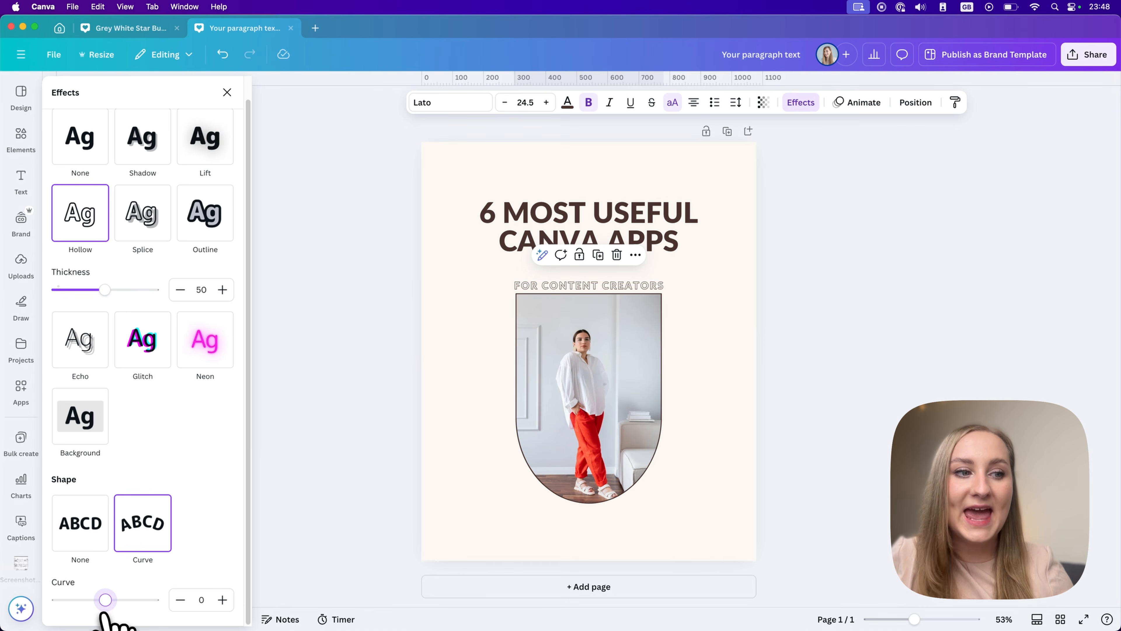
left_click(87, 549)
left_click(80, 177)
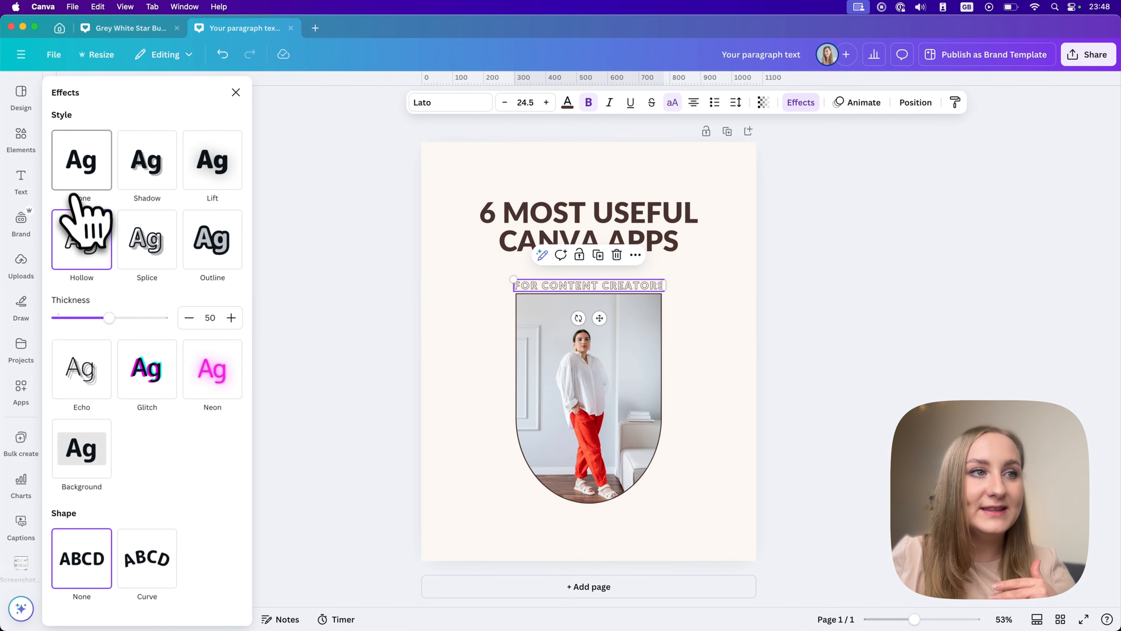
Give the subtitle a Background effect with roundness 0, spread 50 and transparency 100.
left_click(93, 404)
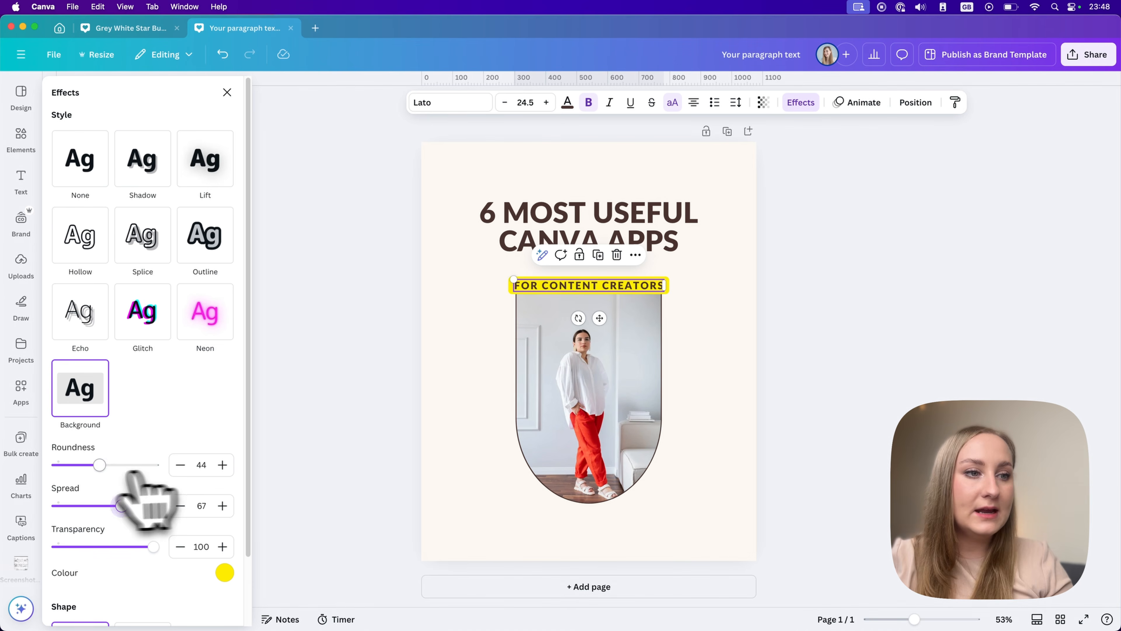
left_click_drag(98, 466, 4, 486)
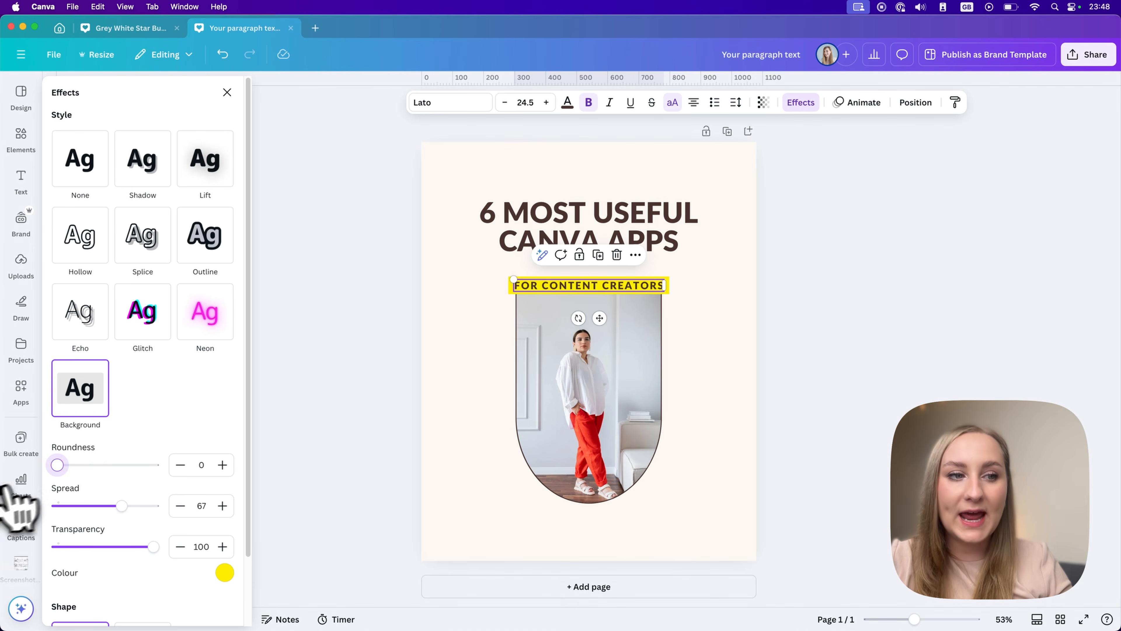
left_click_drag(123, 505, 127, 505)
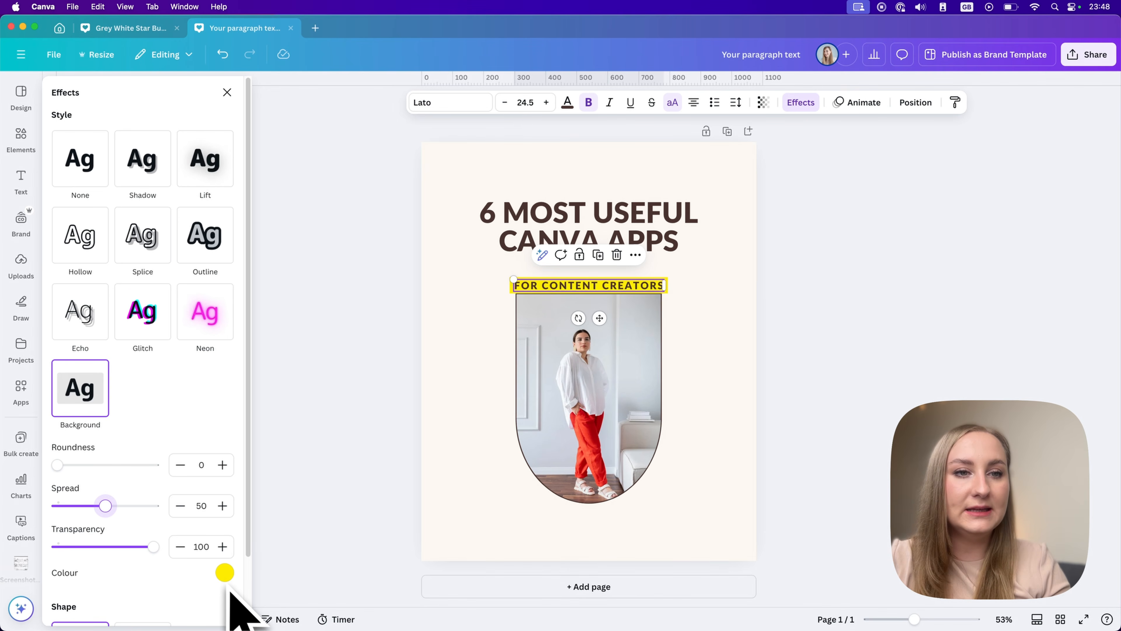
left_click_drag(153, 546, 184, 558)
Set the subtitle's background effect to the custom colour #573EFB.
left_click(225, 573)
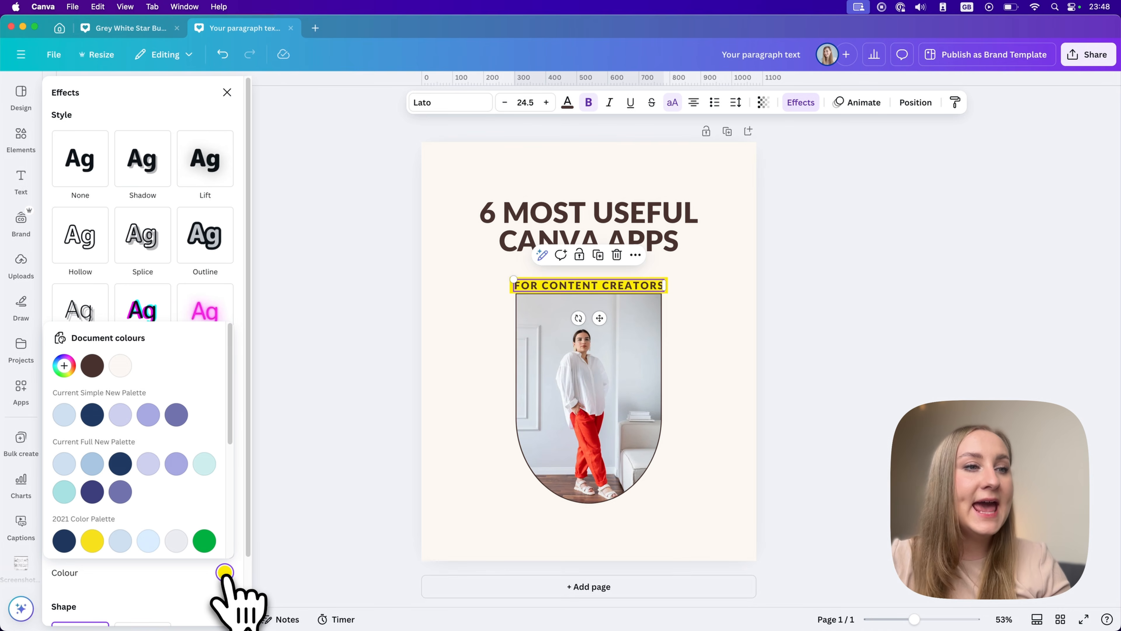
scroll(212, 551, "down", 2)
scroll(188, 538, "up", 2)
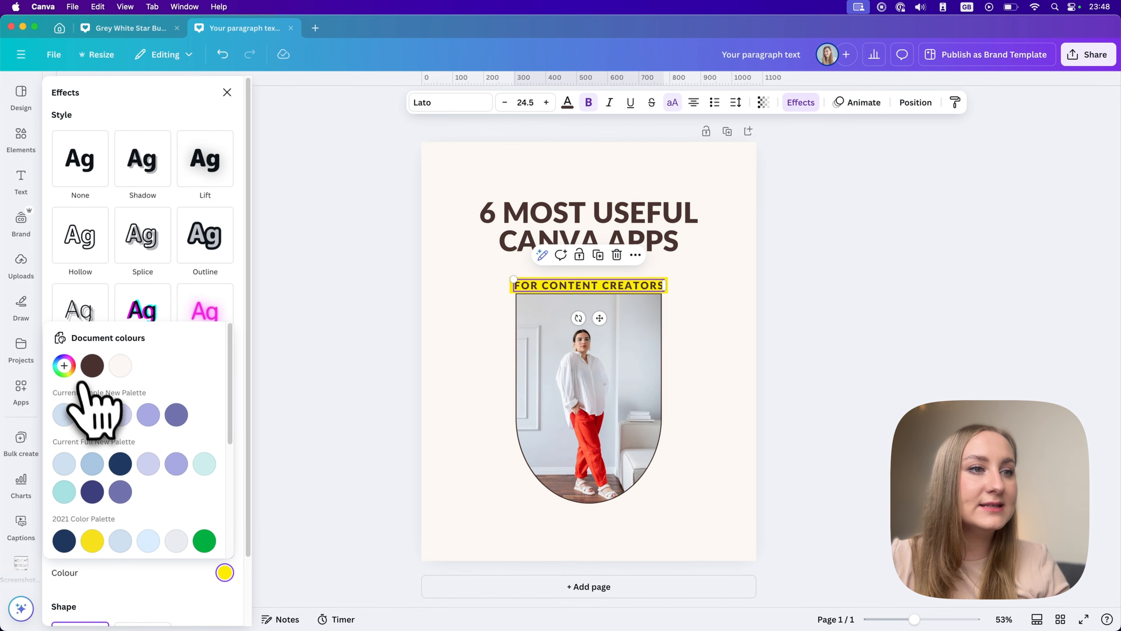
left_click(64, 366)
type("#573EFB")
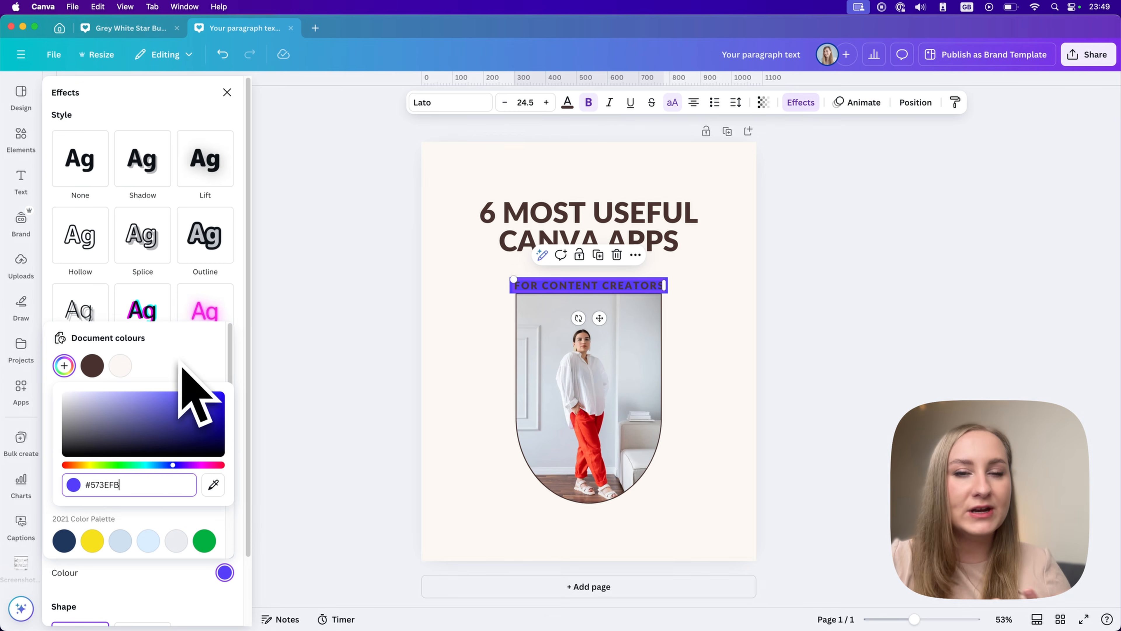
Recolour the subtitle's text with the off-white document colour and move it up to sit just beneath the heading.
left_click(618, 288)
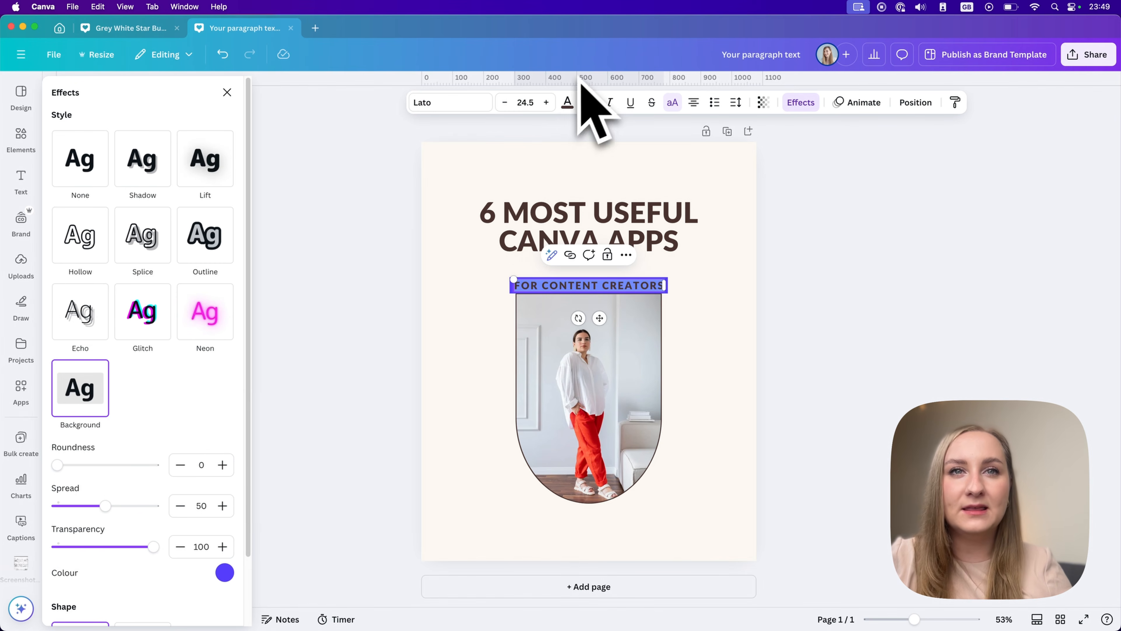
left_click(572, 106)
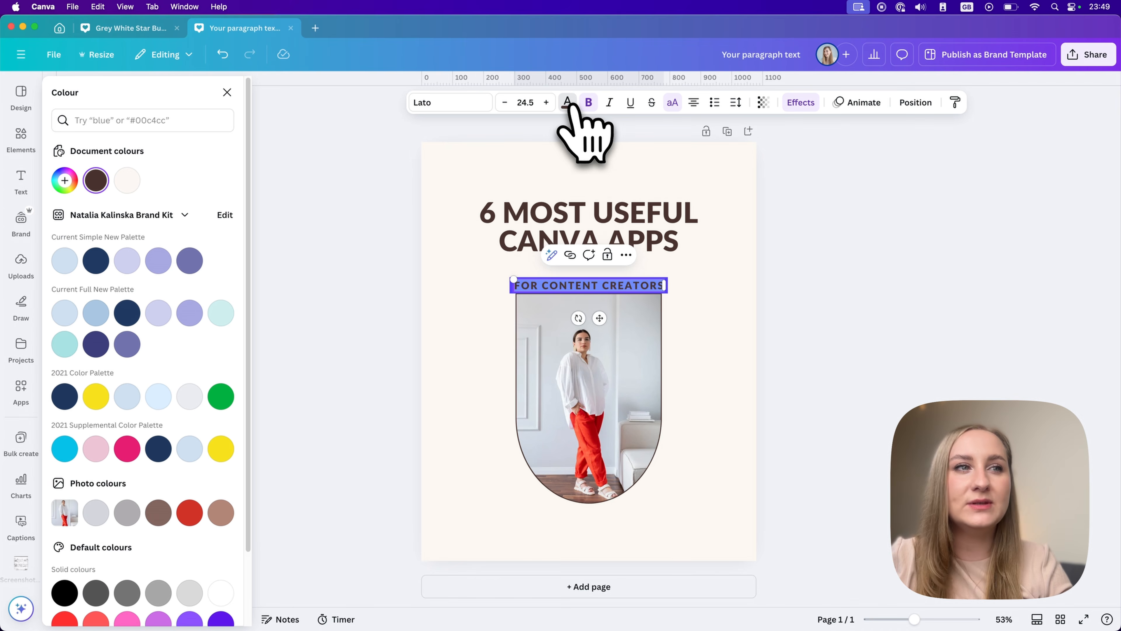
left_click(125, 182)
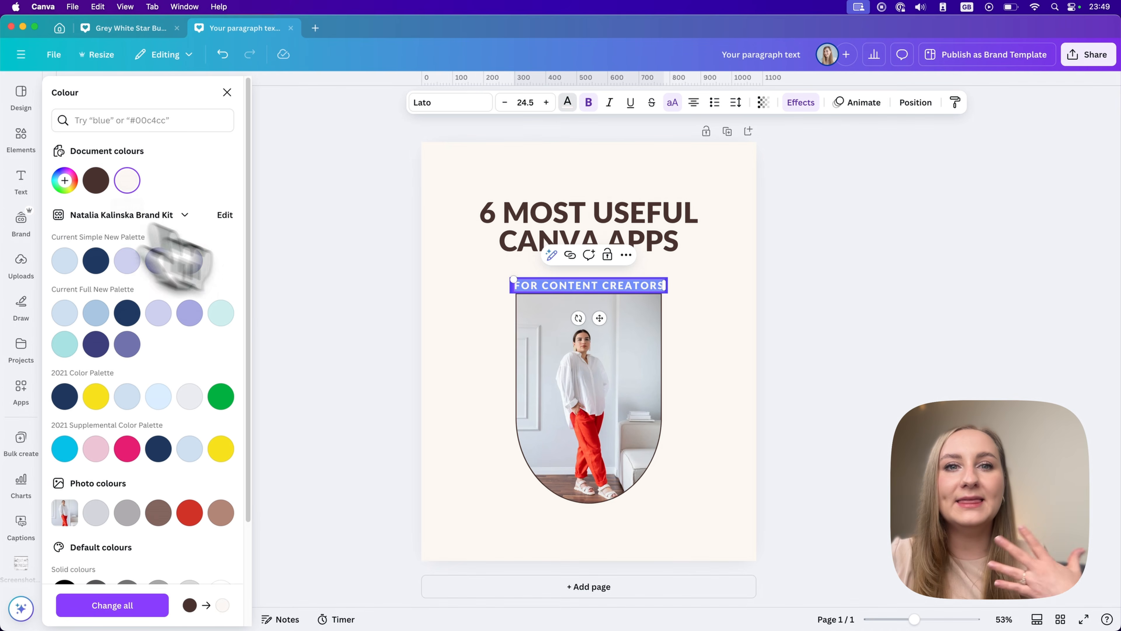
left_click(824, 304)
left_click_drag(603, 283, 603, 268)
left_click(777, 269)
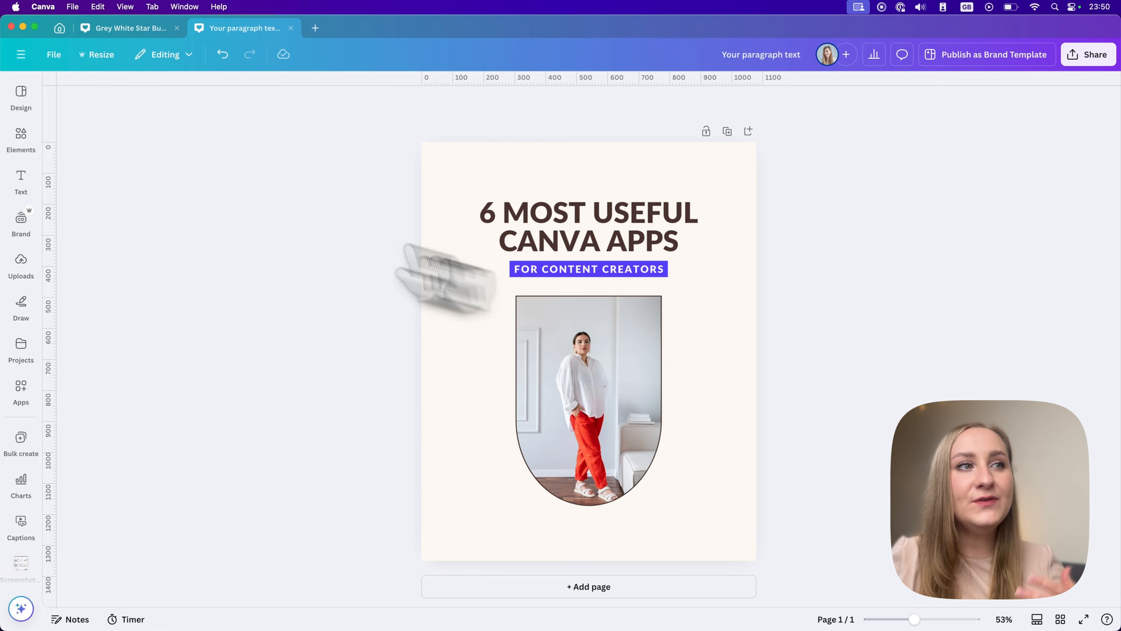
Insert a square from the shapes collection onto the page.
left_click(21, 134)
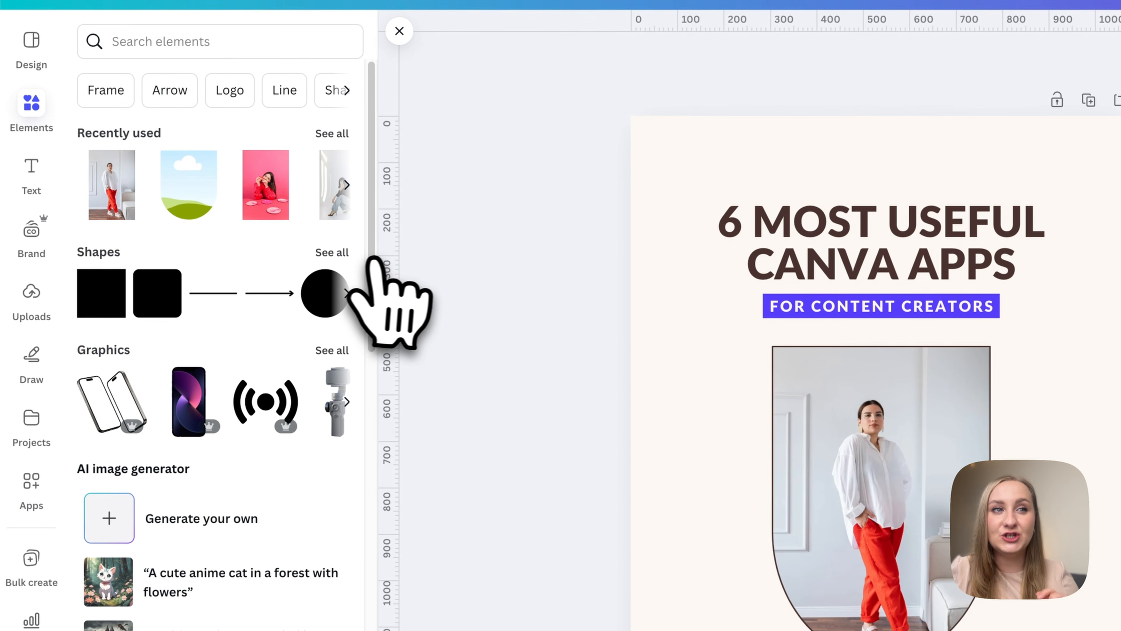
left_click(334, 253)
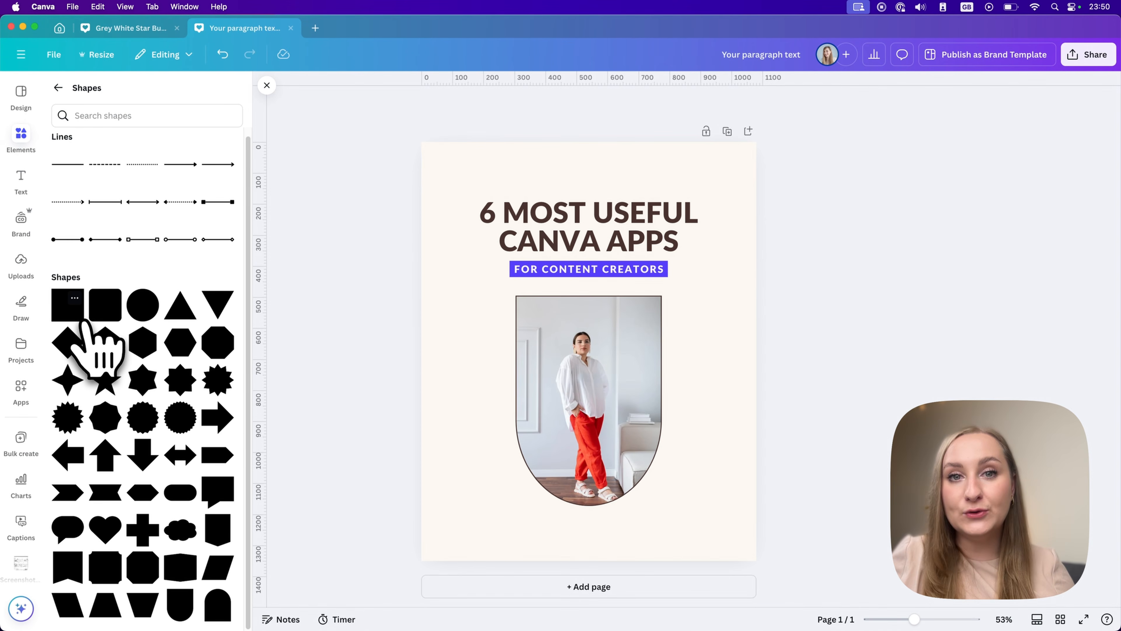
left_click(75, 315)
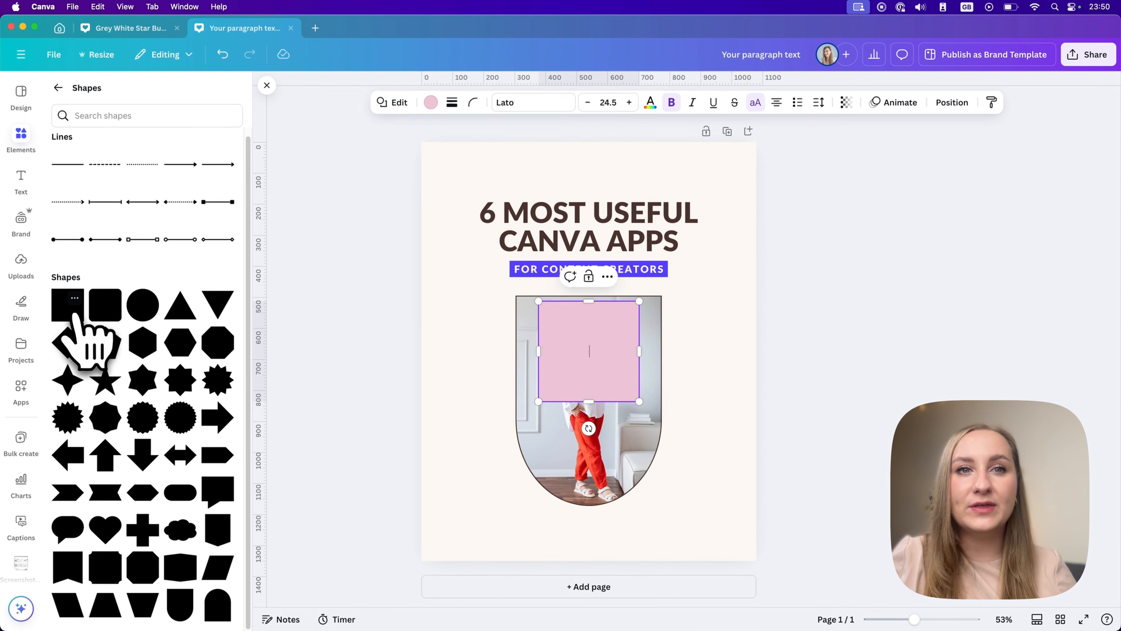
Move the square to the page's top edge, reshape it into a thin band across the full page width, and deselect it.
left_click_drag(627, 315, 510, 162)
left_click_drag(465, 240, 757, 149)
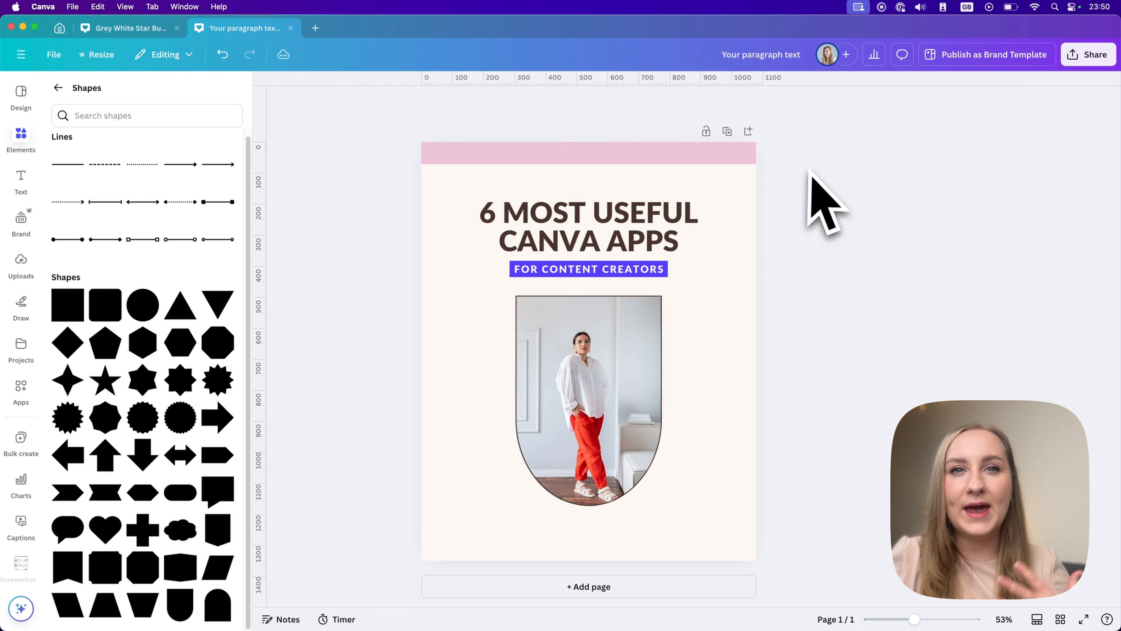
left_click_drag(605, 169, 602, 161)
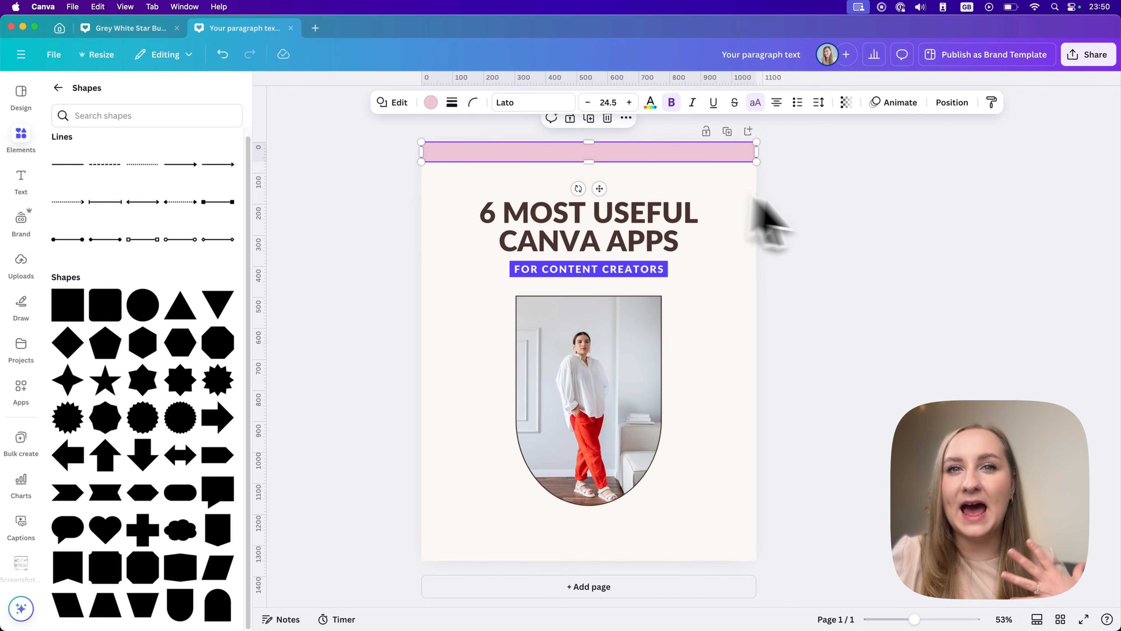
left_click(863, 217)
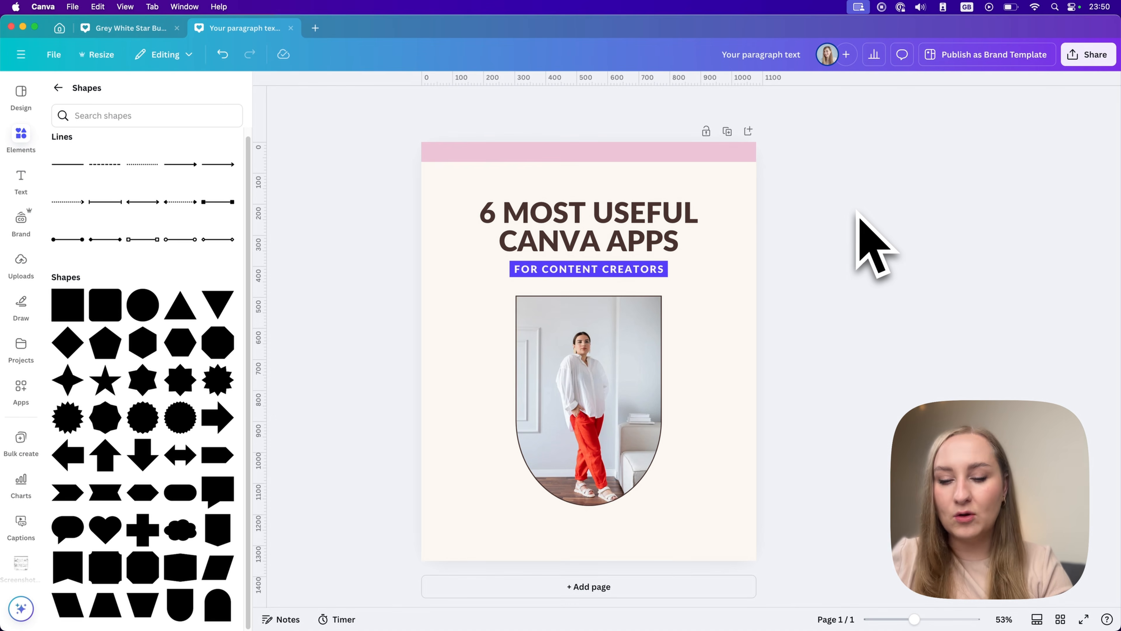
Add a second square, move it over the end of the heading, and delete it.
key("r")
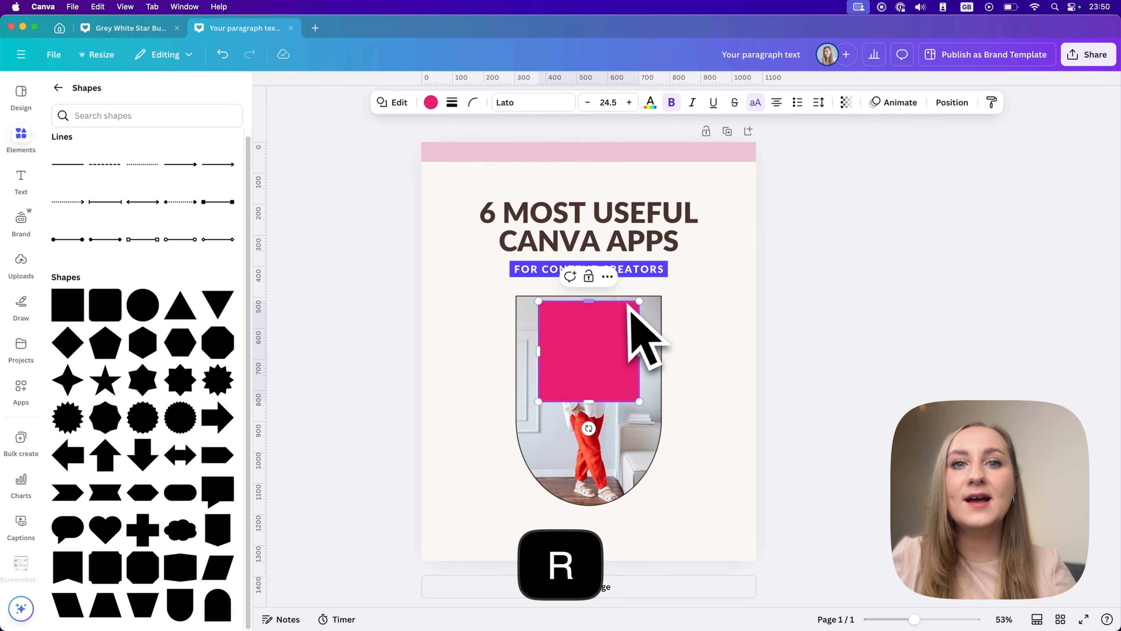
left_click_drag(641, 330, 718, 184)
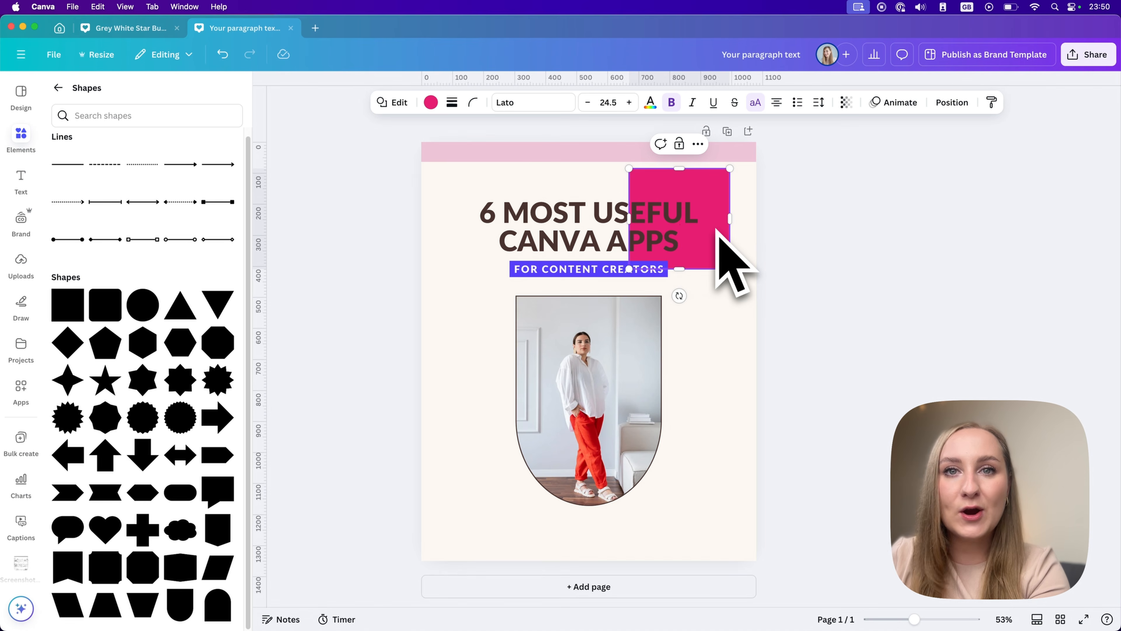
left_click(669, 200)
left_click(681, 187)
key("Delete")
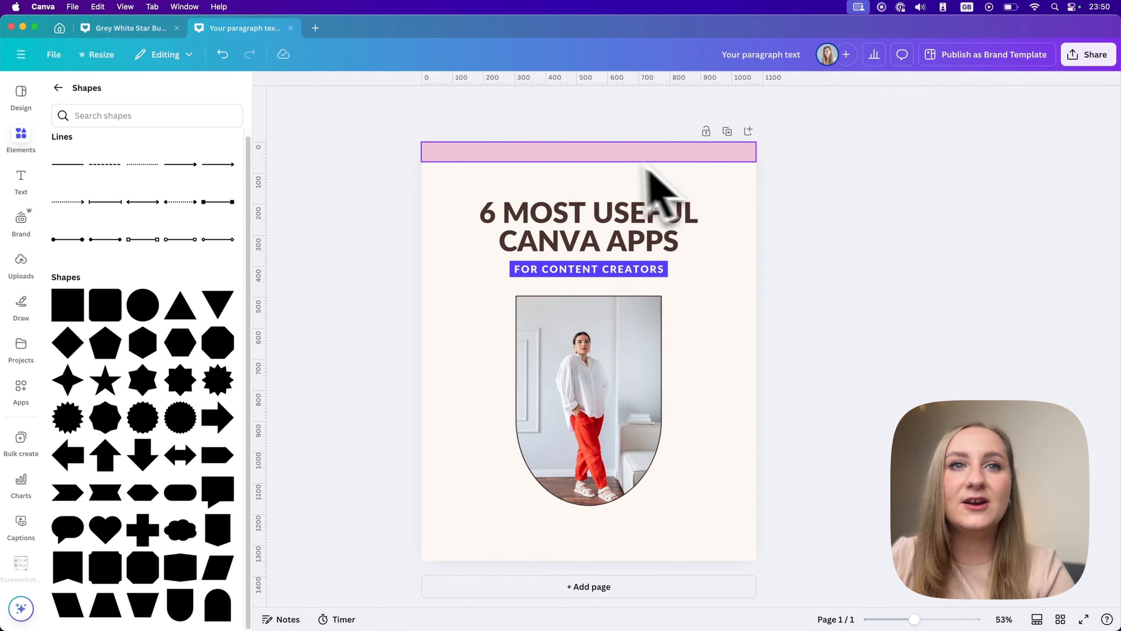
Recolour the band along the page's top edge with the red taken from the photo colours.
left_click(647, 167)
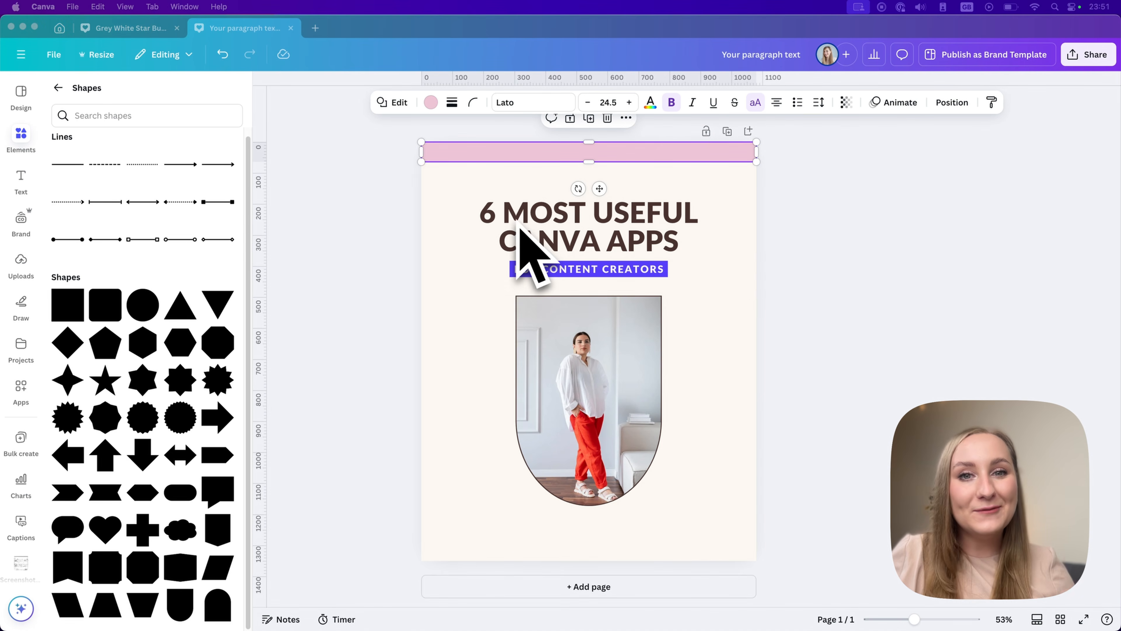
left_click(436, 110)
left_click(431, 102)
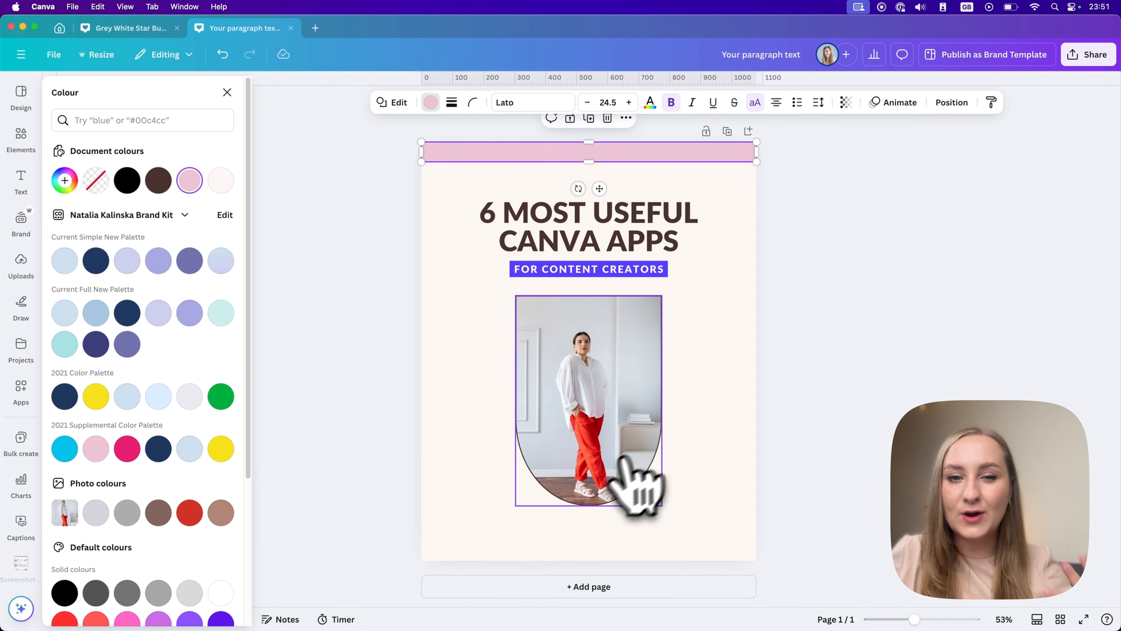
scroll(128, 506, "down", 1)
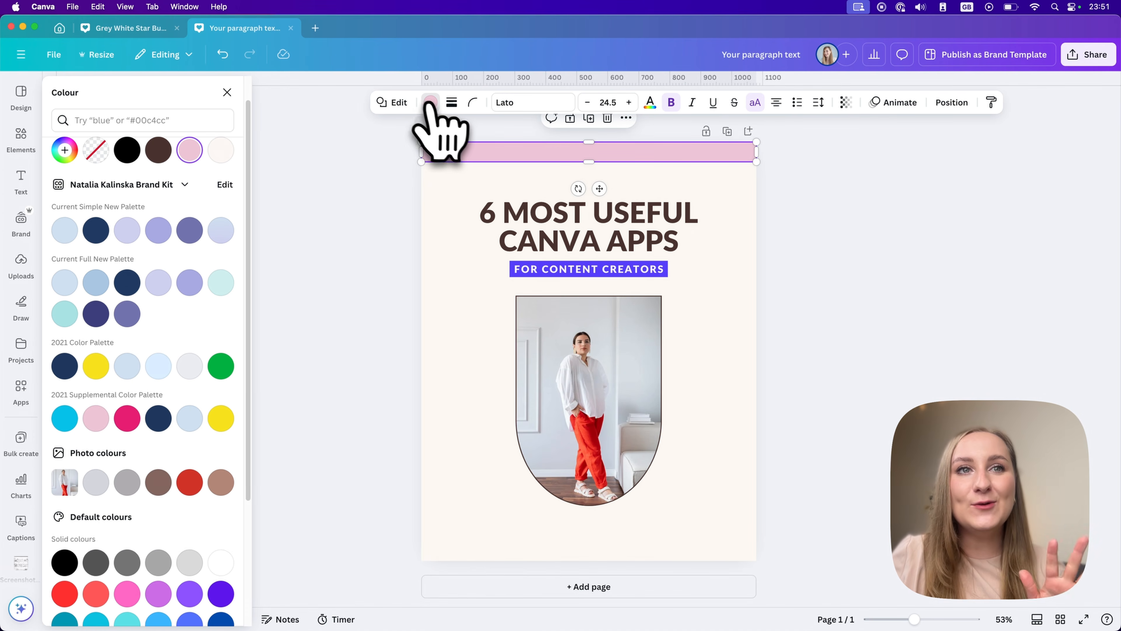
scroll(213, 376, "down", 1)
scroll(213, 389, "up", 2)
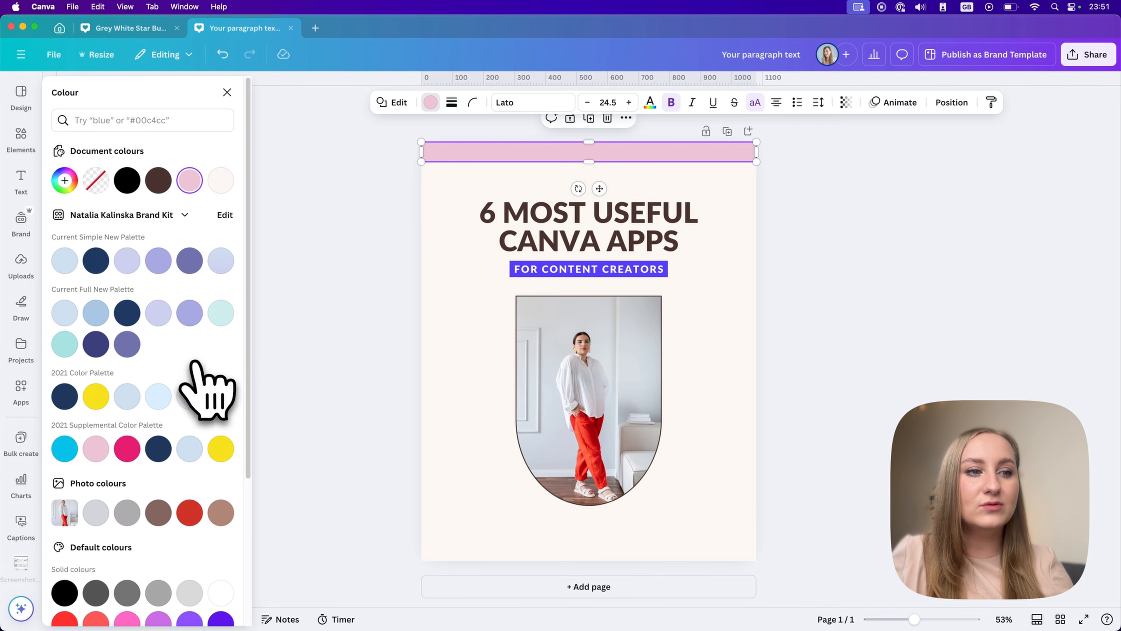
scroll(191, 373, "down", 6)
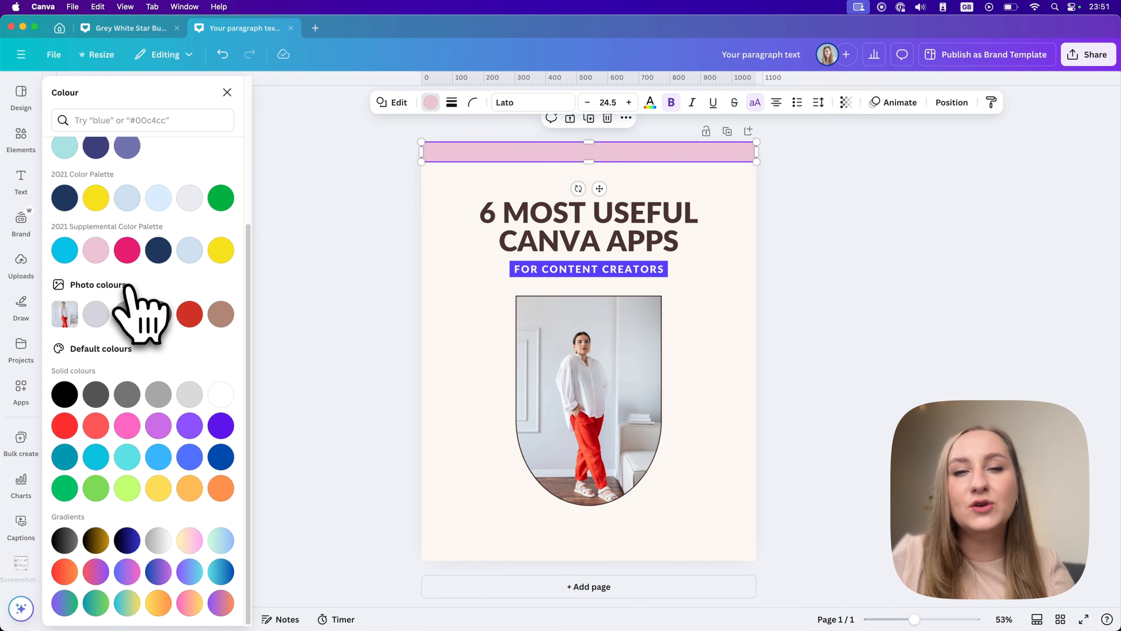
left_click(190, 314)
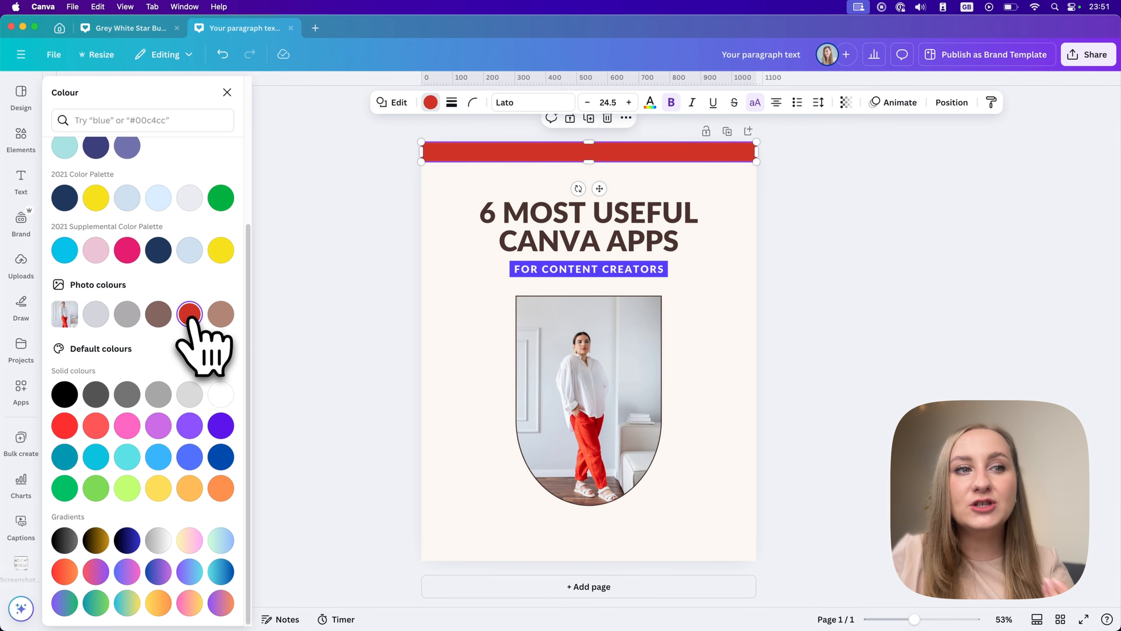
scroll(191, 316, "up", 5)
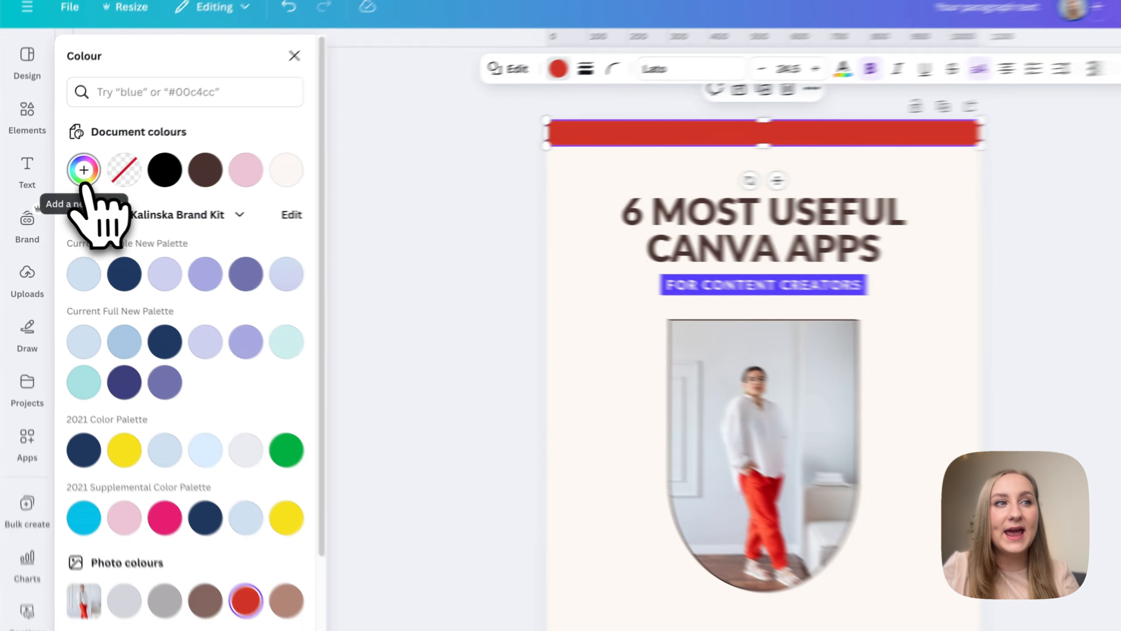
Try the custom colour #D0574E on the top band, and replace it with a red sampled from the woman's trousers in the photo.
left_click(64, 180)
left_click_drag(289, 263, 241, 266)
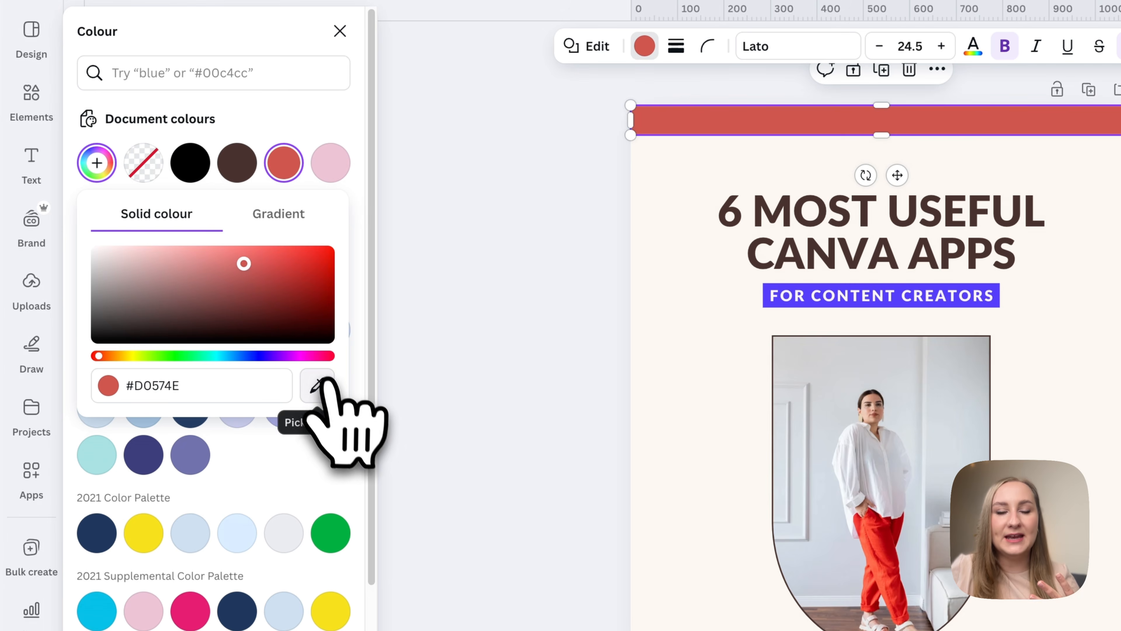
left_click(318, 385)
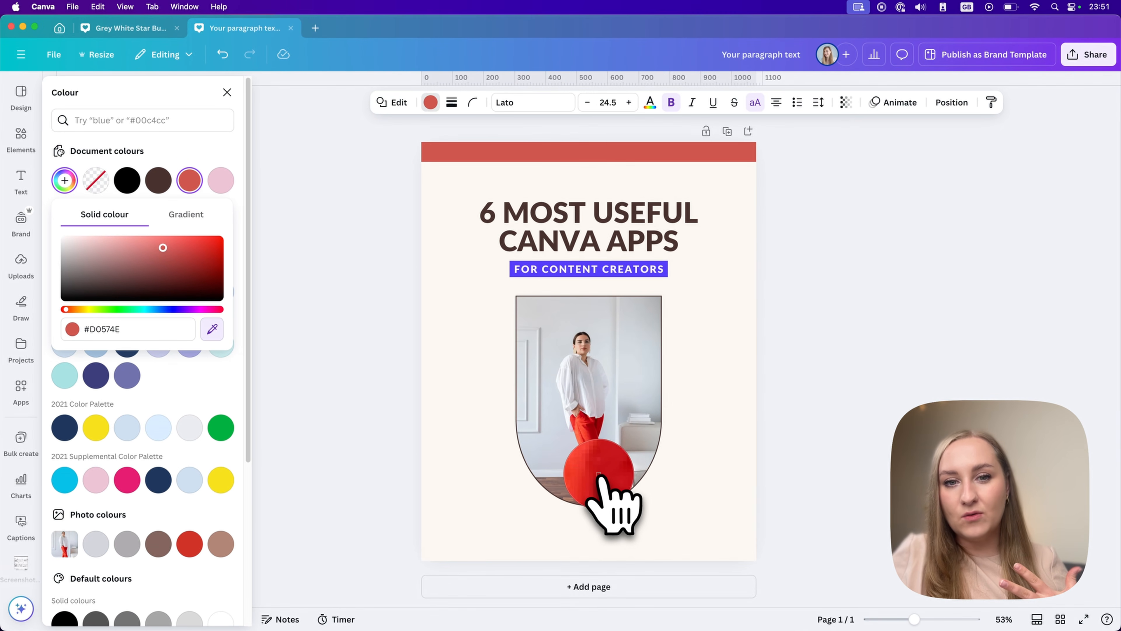
left_click(597, 472)
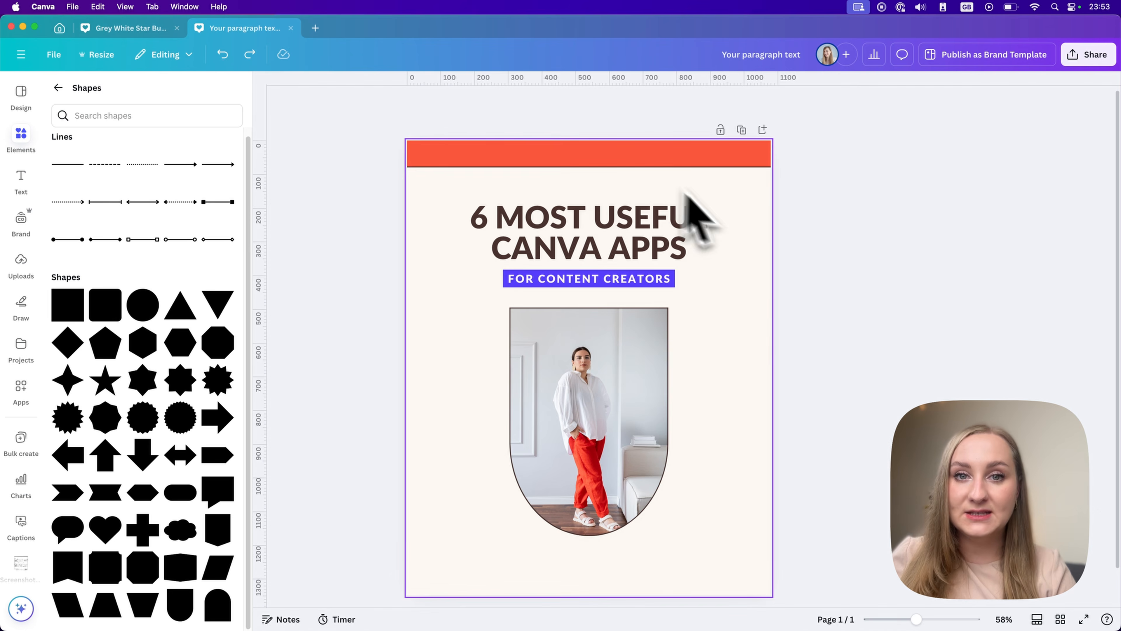
left_click(741, 243)
left_click(613, 161)
double_click(589, 158)
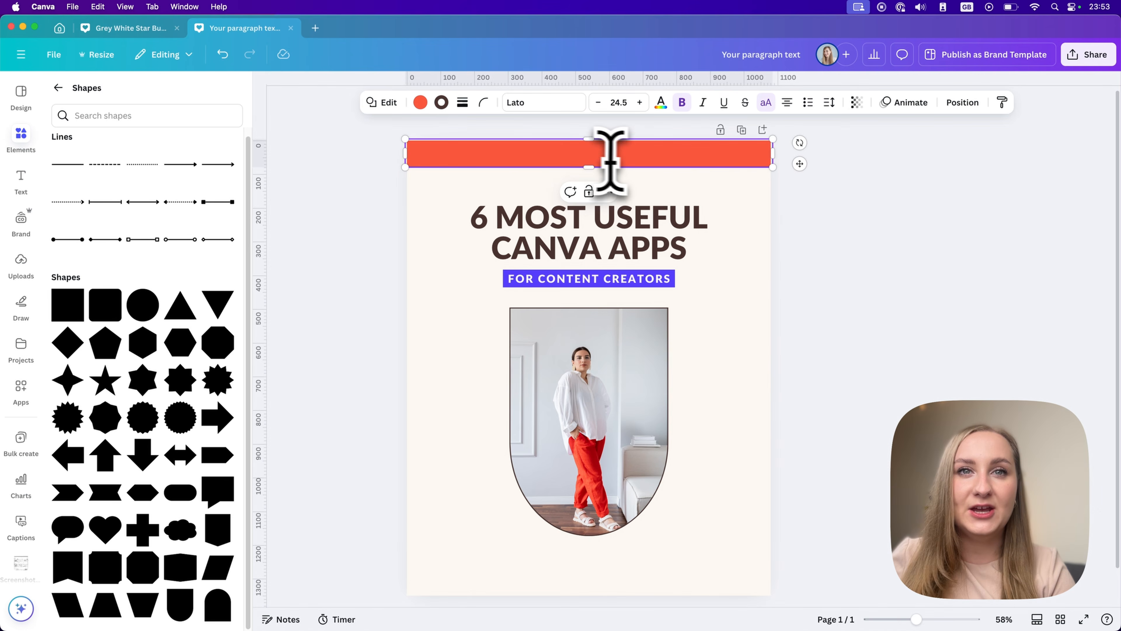
left_click(751, 351)
Add a new text box and move it onto the coloured band along the page's top edge.
key("t")
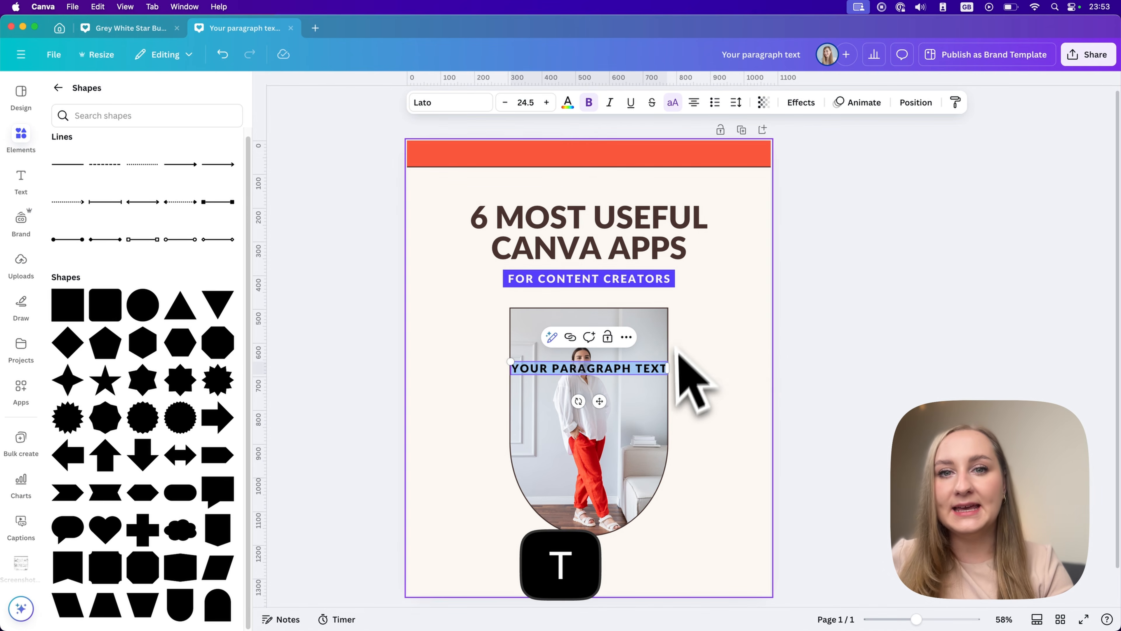
left_click(722, 368)
left_click(653, 370)
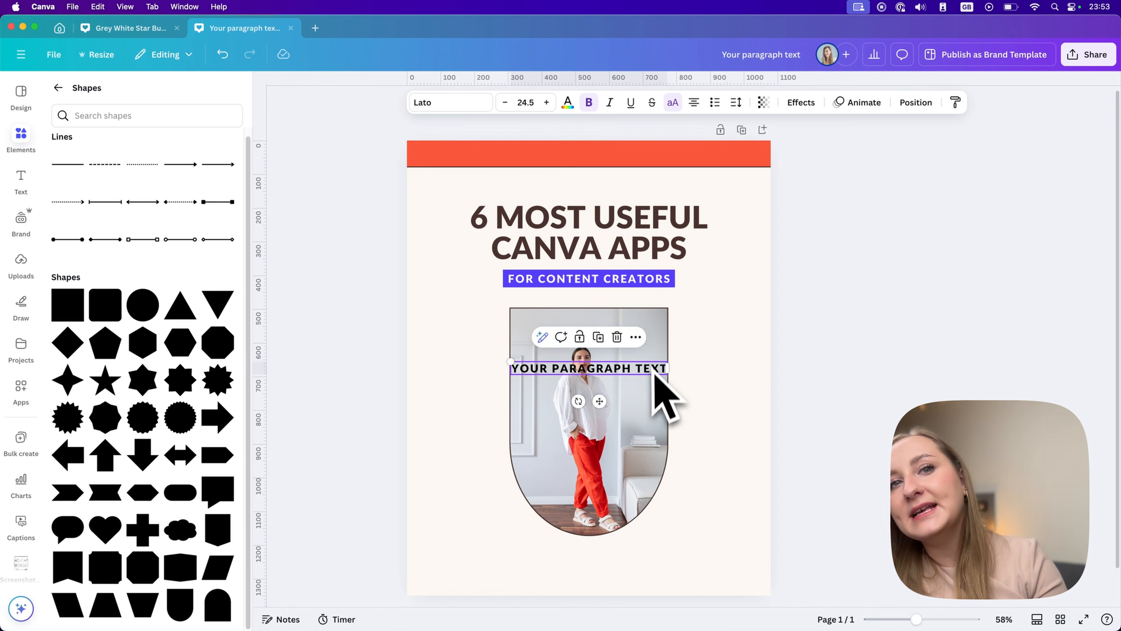
left_click_drag(653, 371, 647, 161)
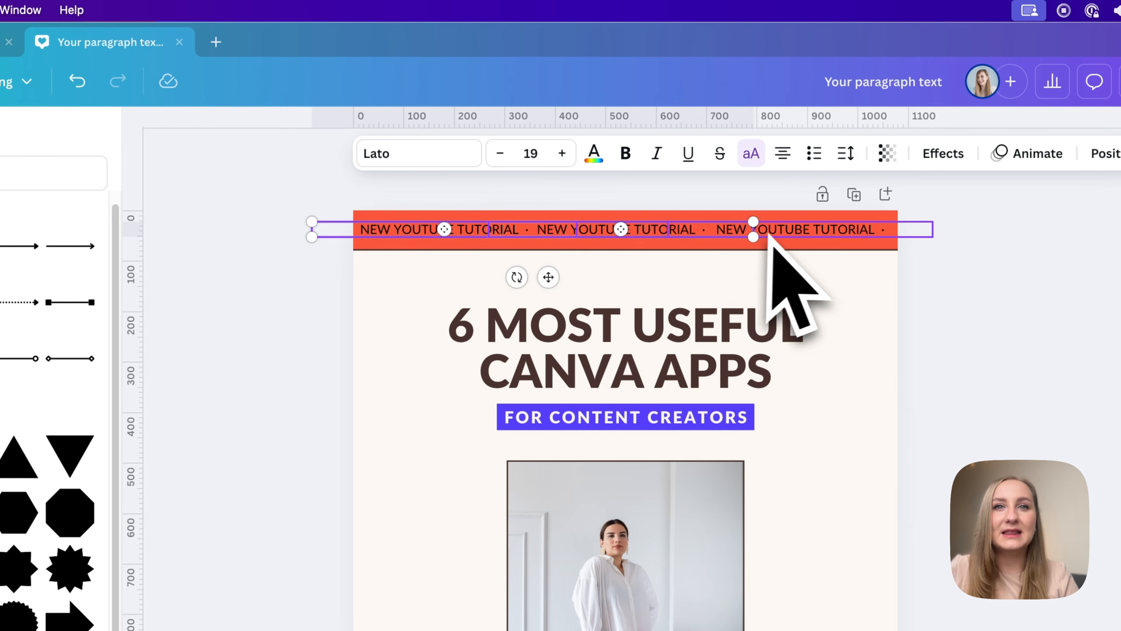